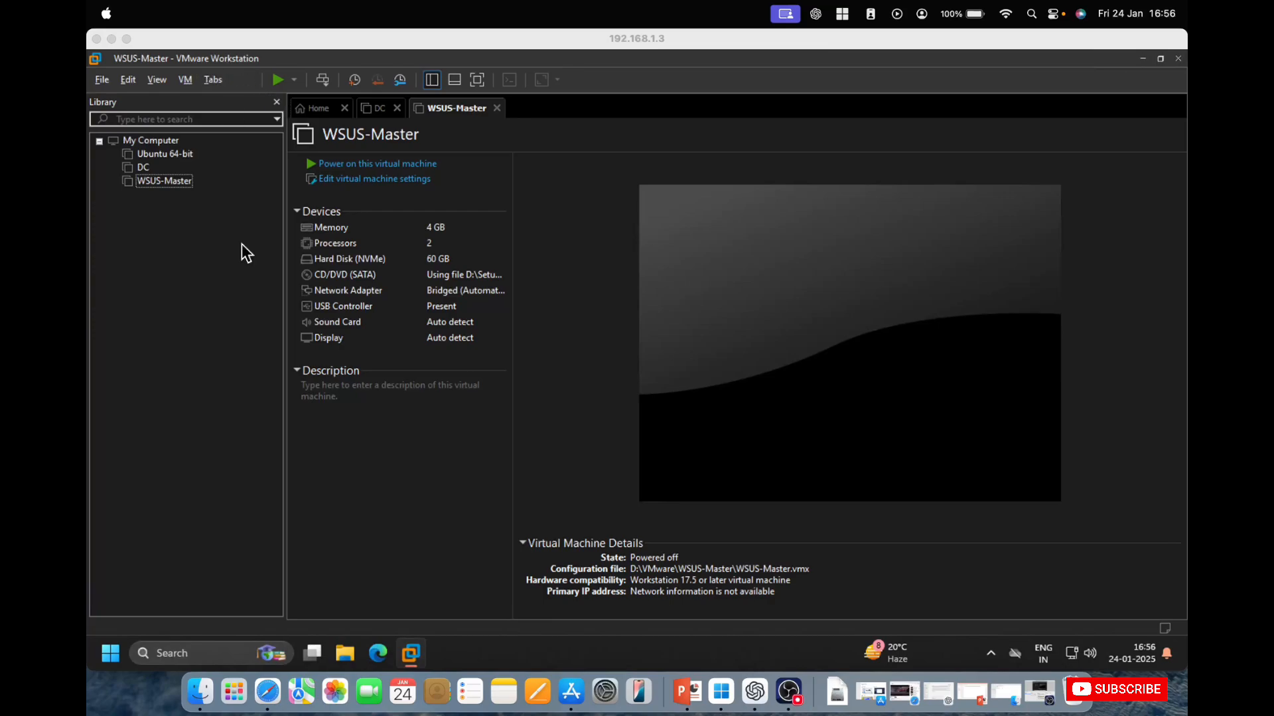
# Step: Check the VMware Workstation entry and its version among the installed programs in the Windows Control Panel
pyautogui.rightClick(110, 654)
pyautogui.click(171, 564)
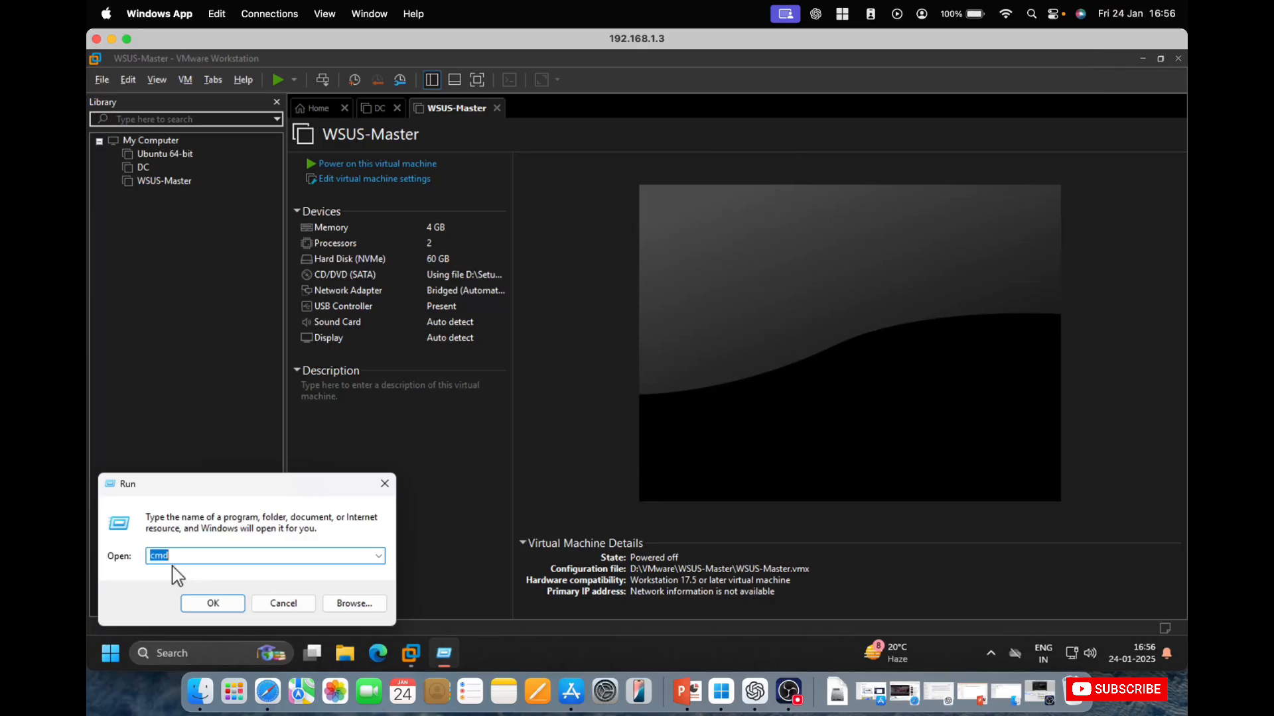
pyautogui.write('control')
pyautogui.press('Return')
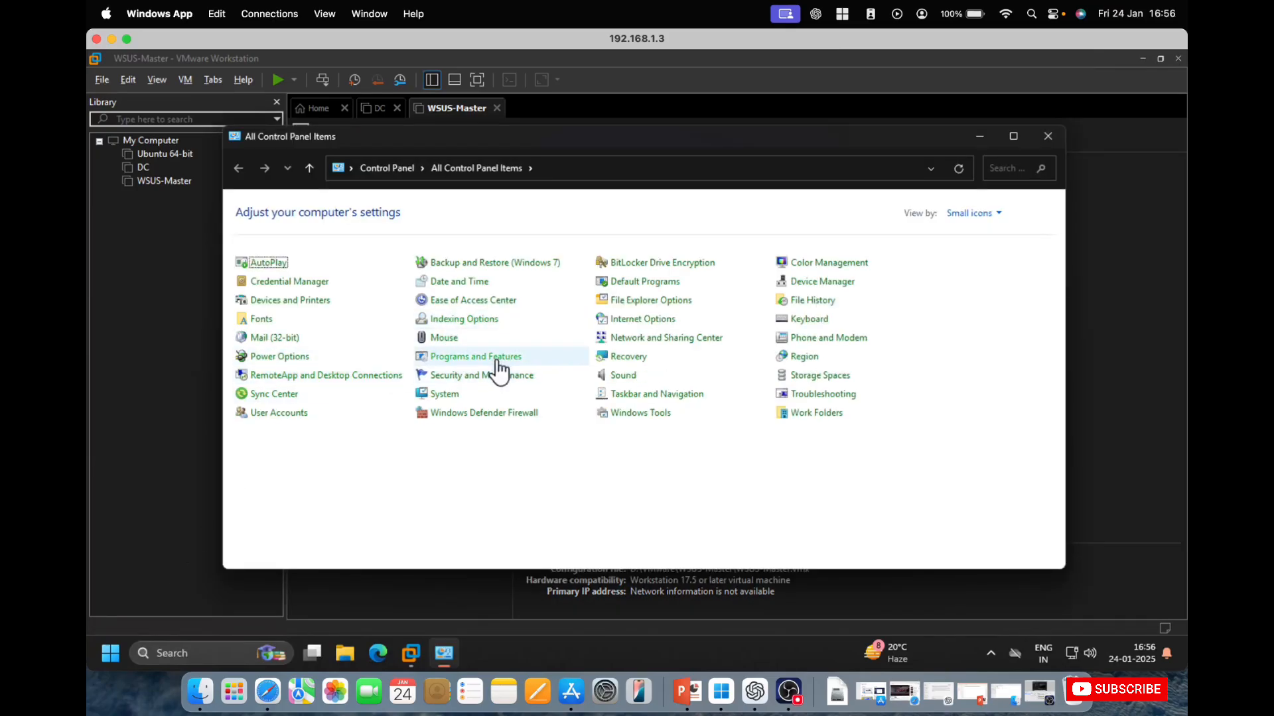
pyautogui.click(489, 358)
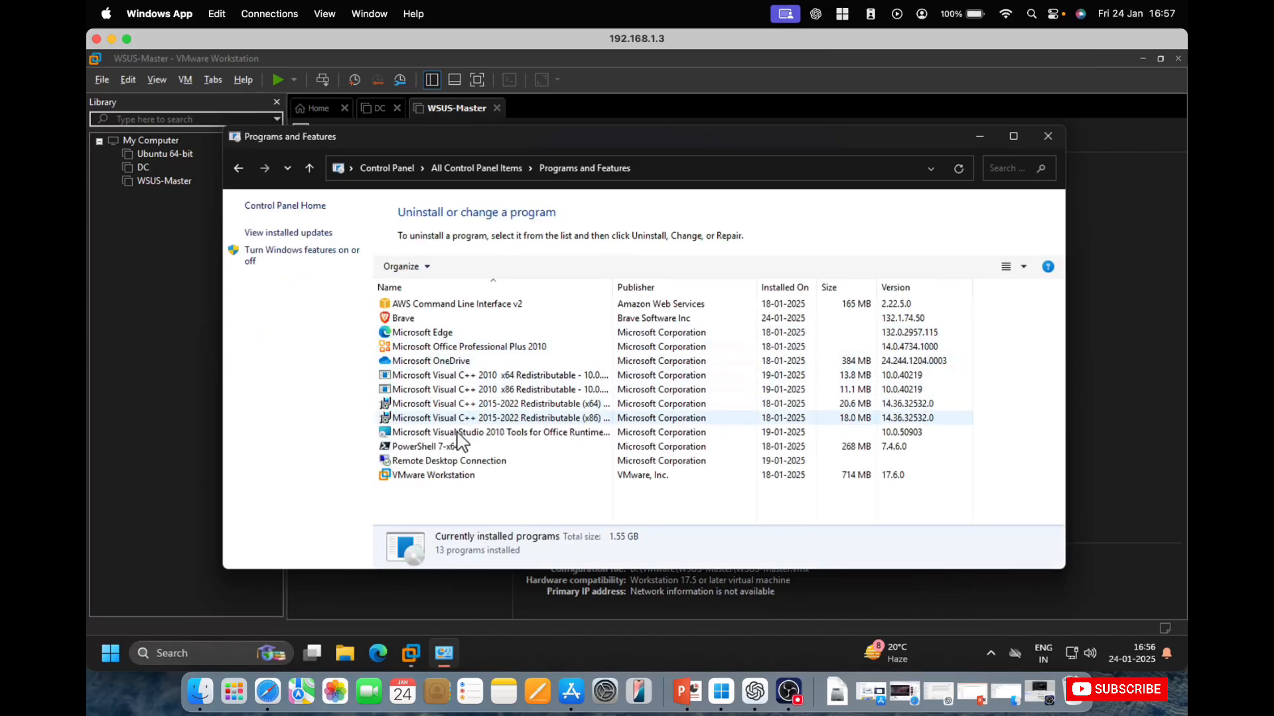
pyautogui.click(443, 470)
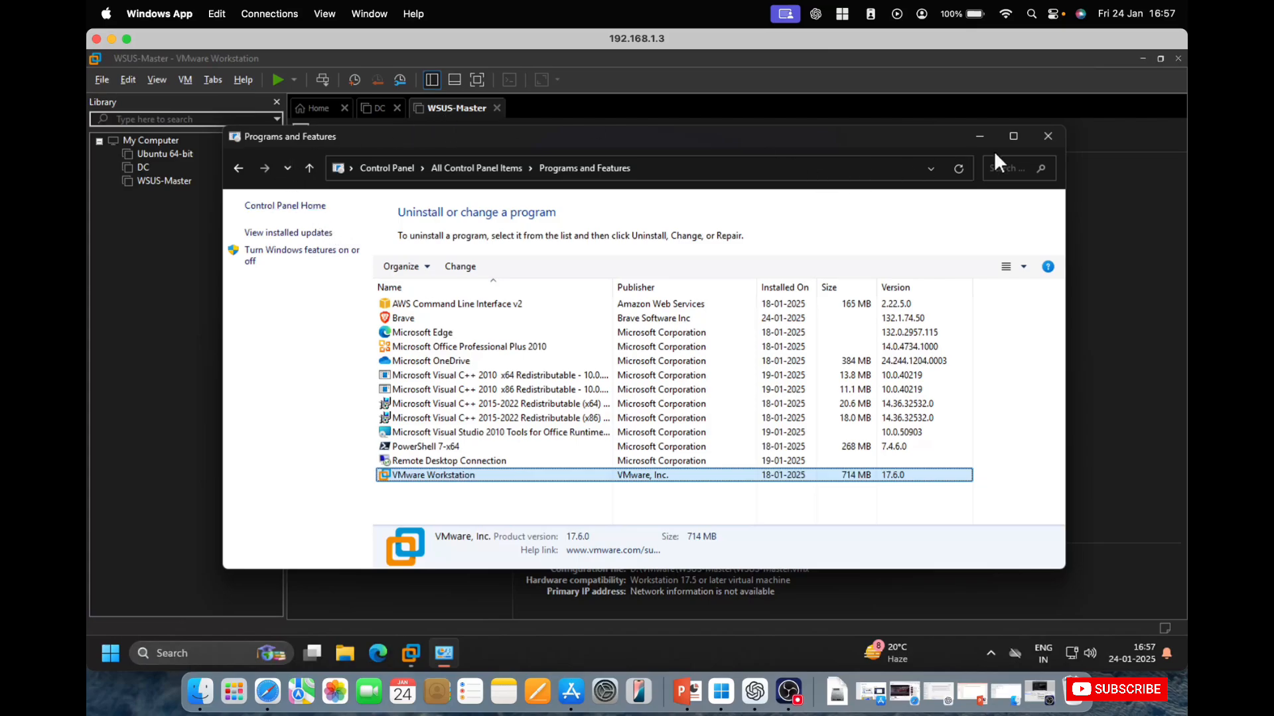
pyautogui.click(1046, 139)
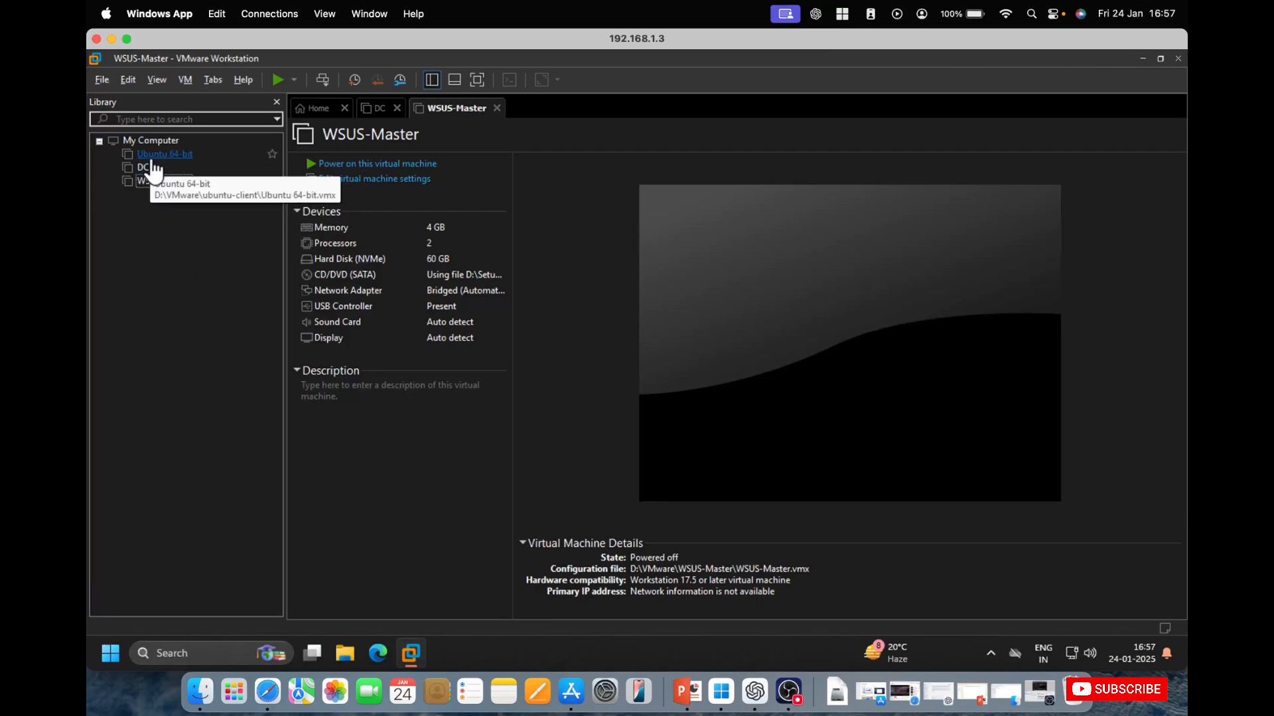
# Step: Start a new typical virtual machine with the operating system installed later and Windows Server 2022 as the guest version
pyautogui.rightClick(153, 273)
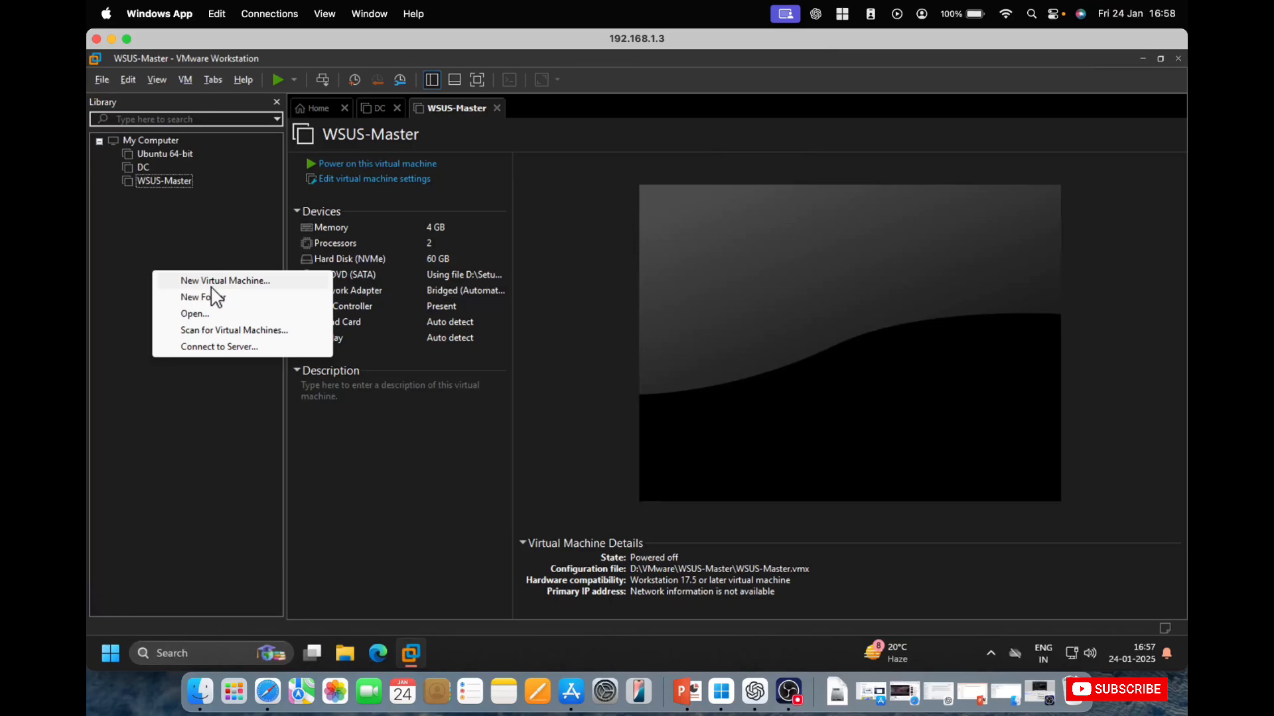
pyautogui.click(257, 280)
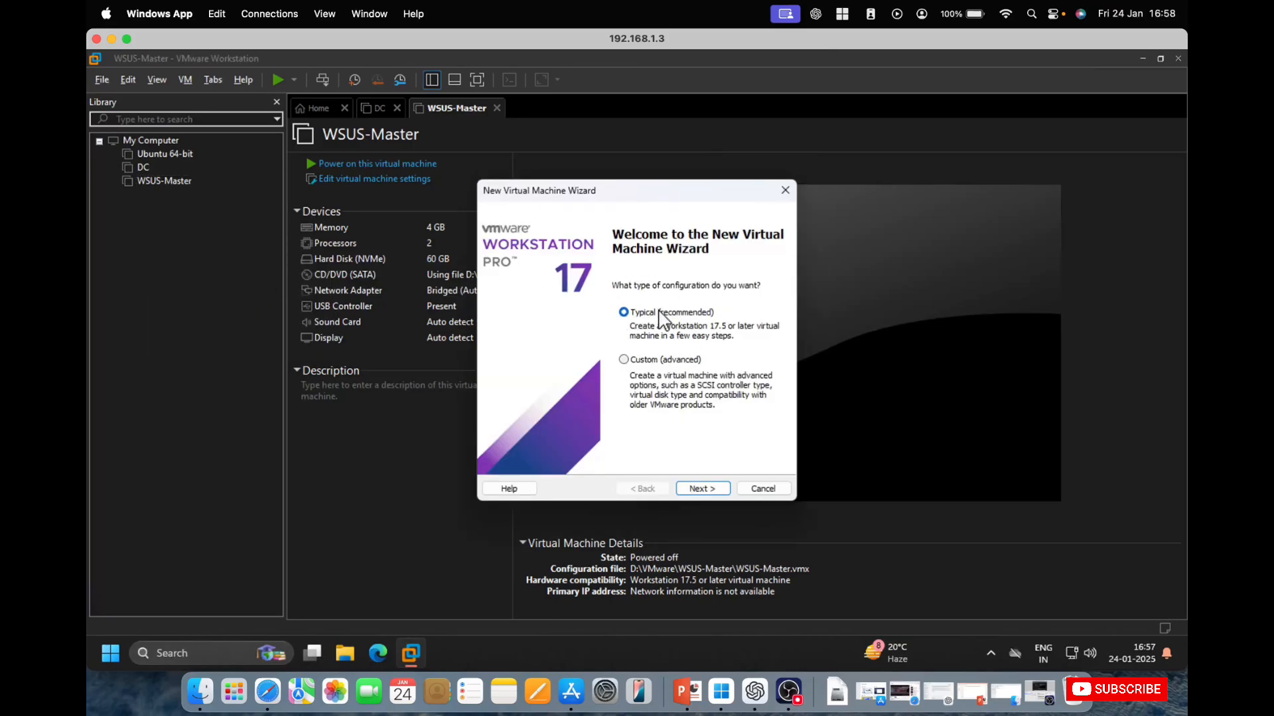
pyautogui.click(693, 489)
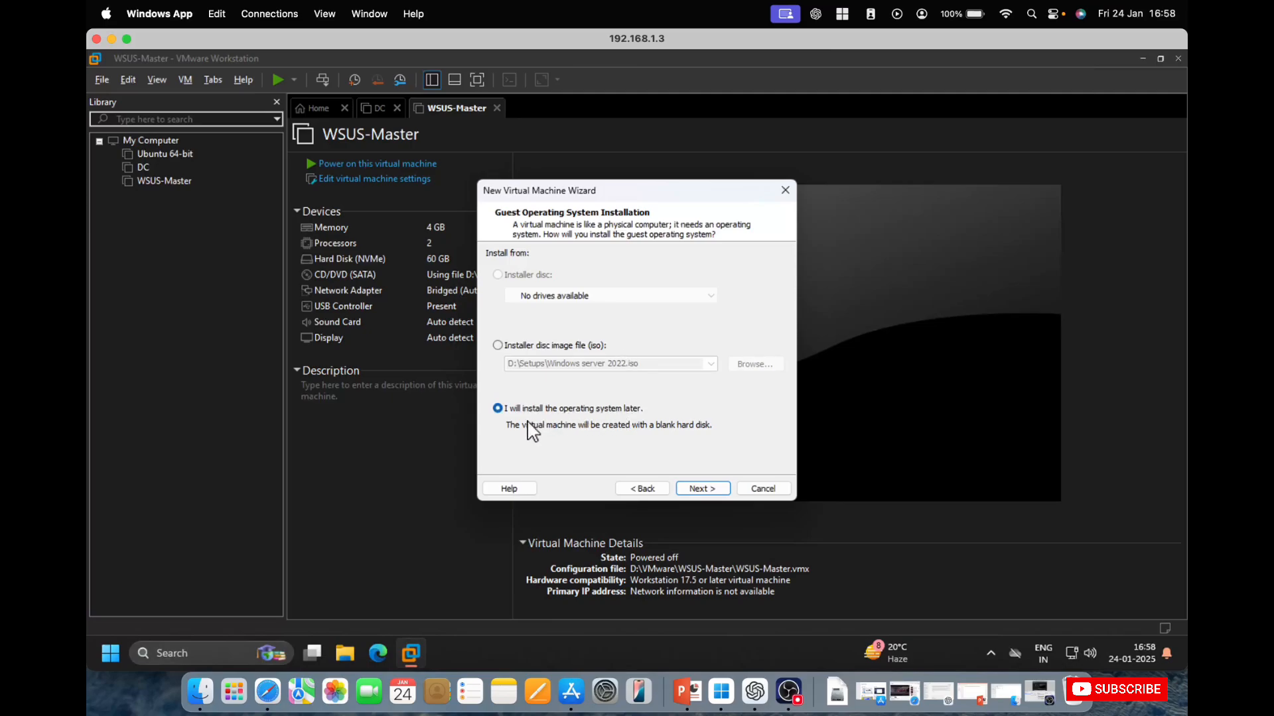
pyautogui.click(702, 489)
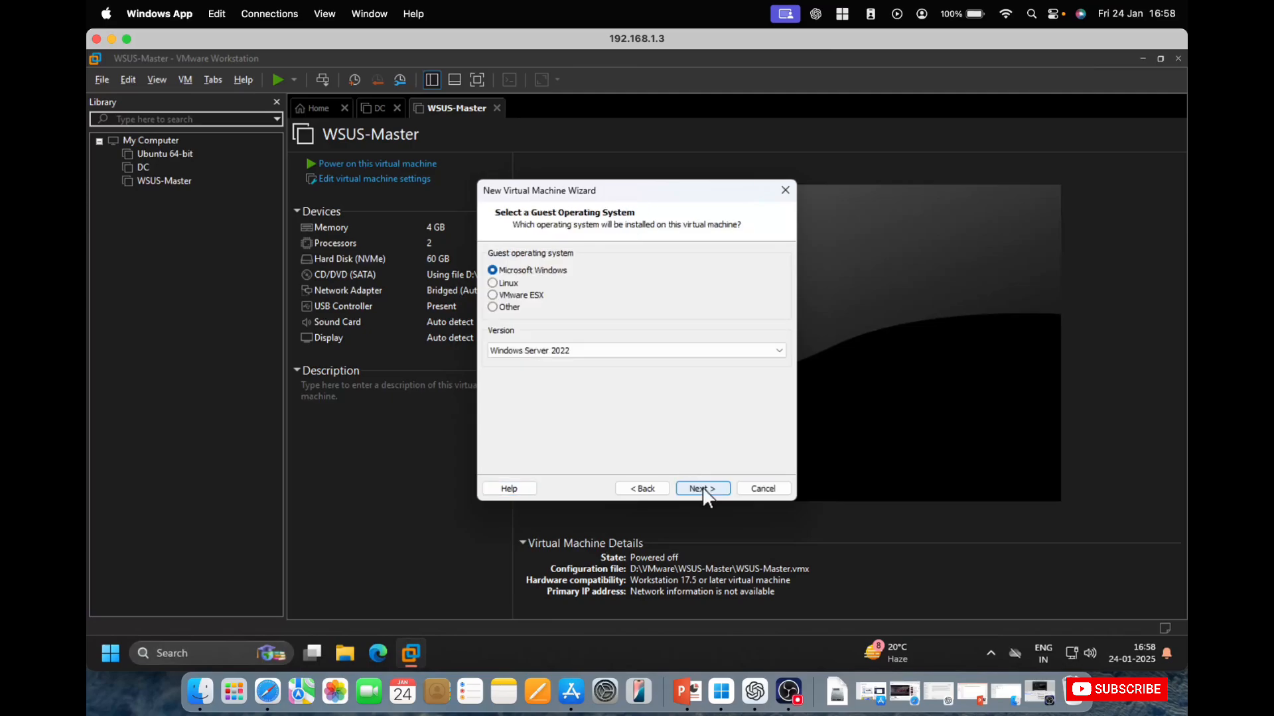
pyautogui.click(579, 355)
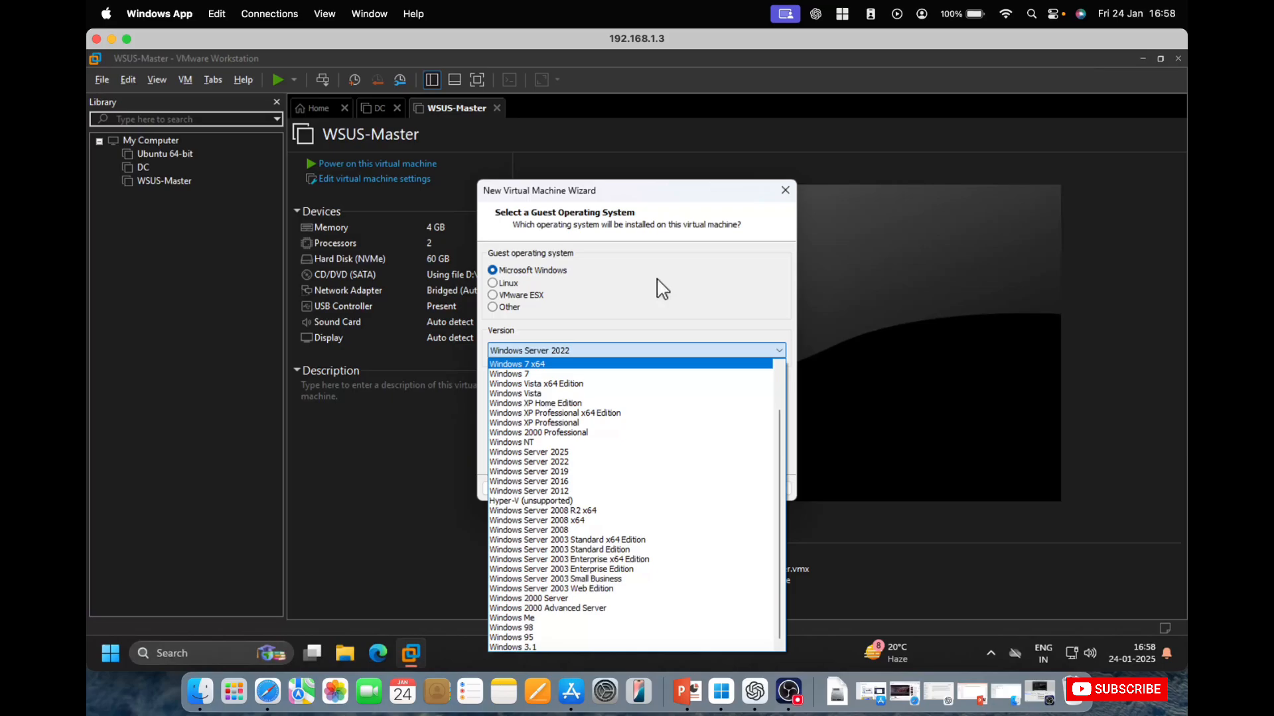
pyautogui.click(607, 352)
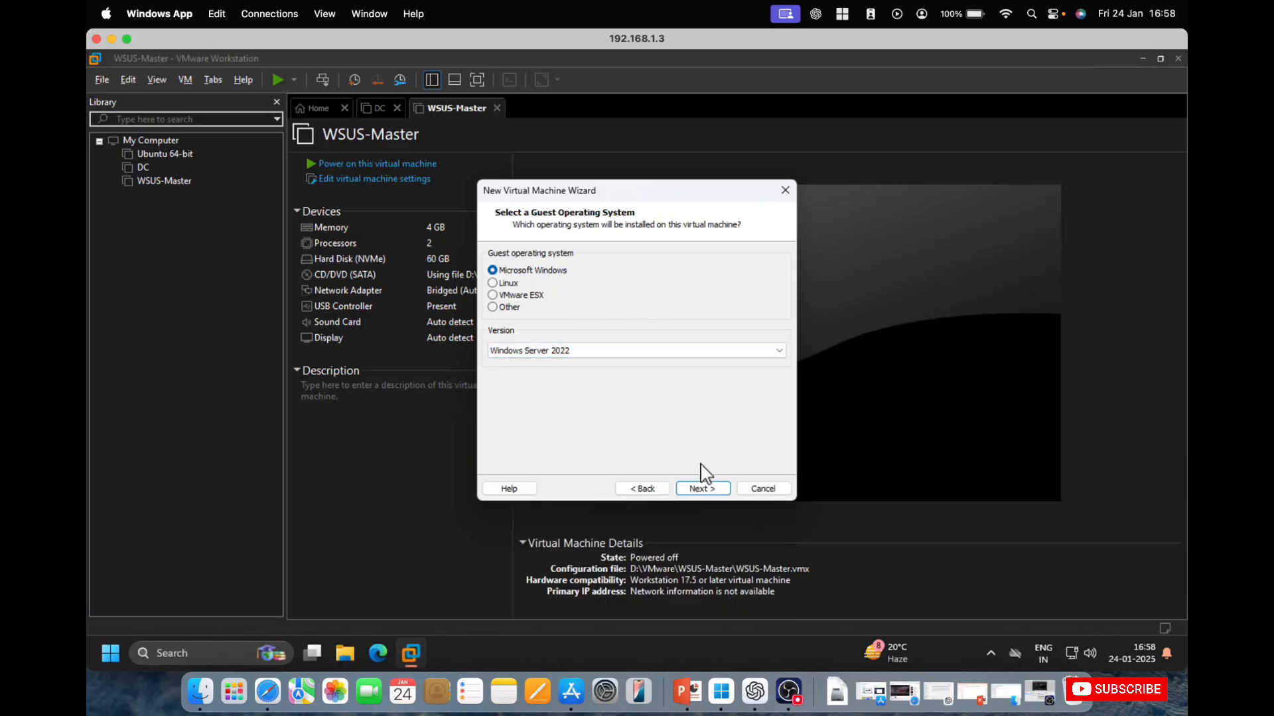
pyautogui.click(702, 488)
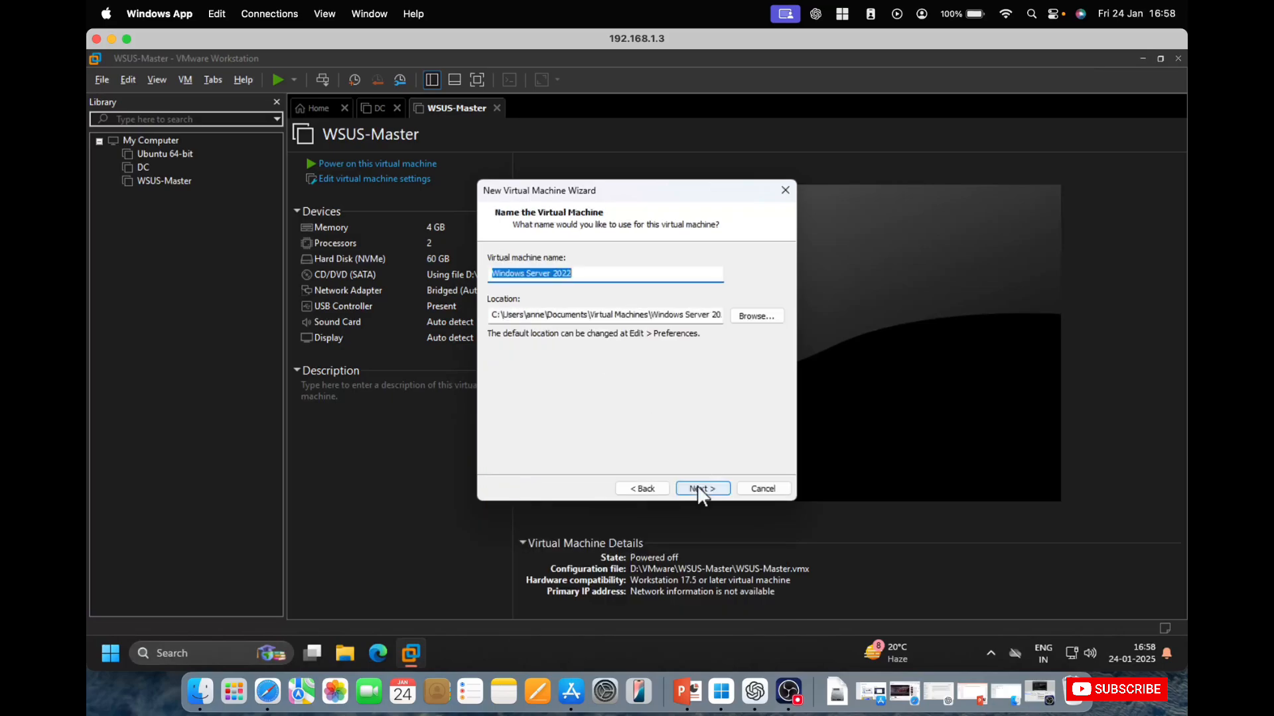
# Step: Set the virtual machine's location to the existing folder D:\VMware\Client2
pyautogui.click(746, 316)
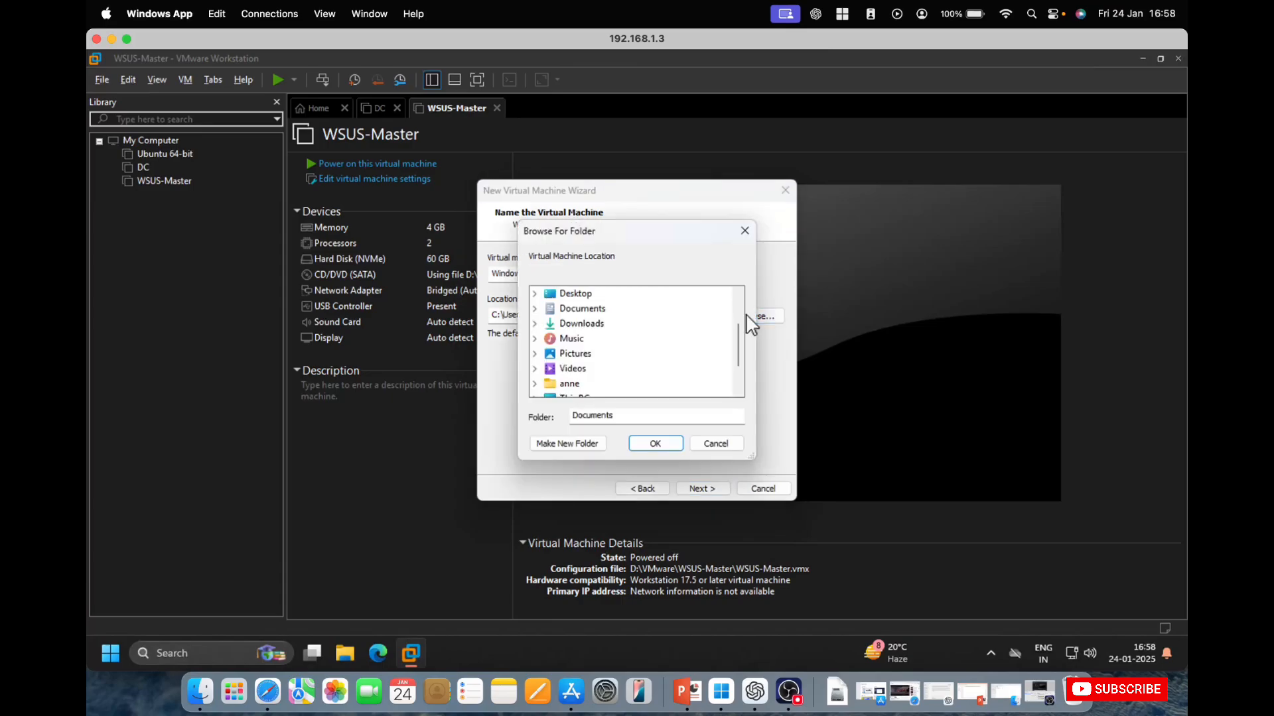
pyautogui.moveTo(650, 246); pyautogui.dragTo(519, 173)
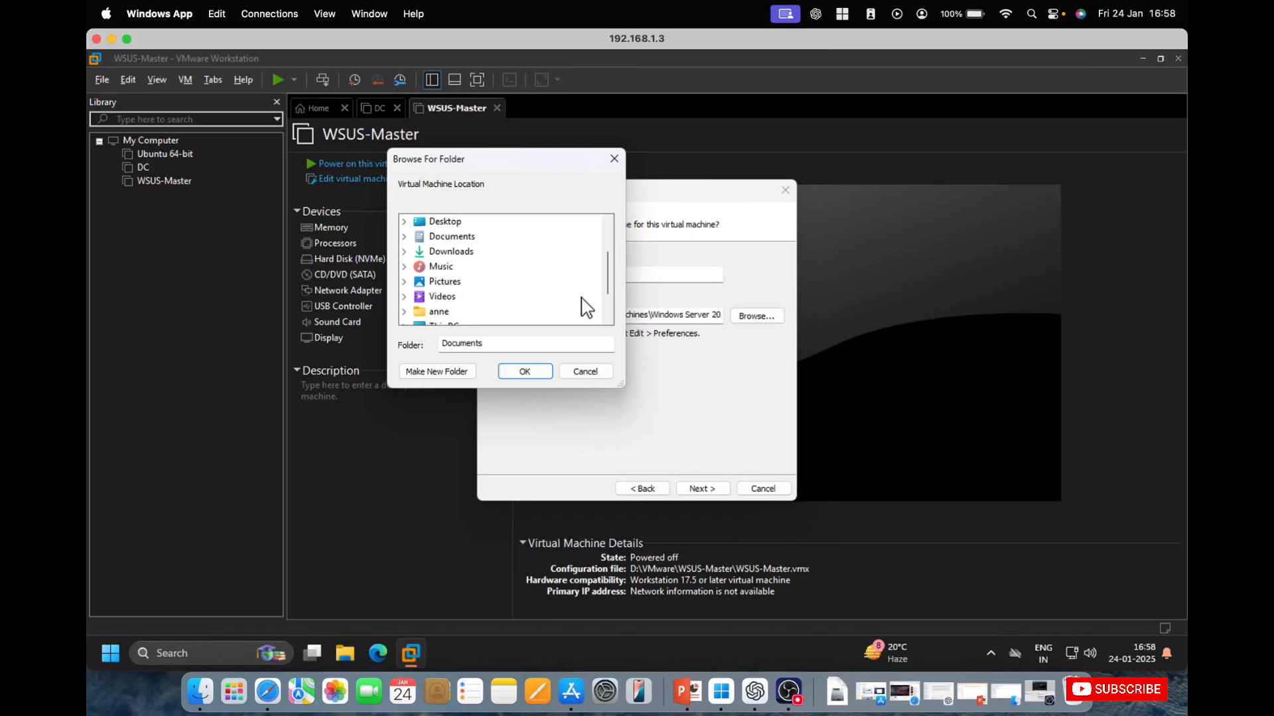
pyautogui.moveTo(611, 295); pyautogui.dragTo(607, 317)
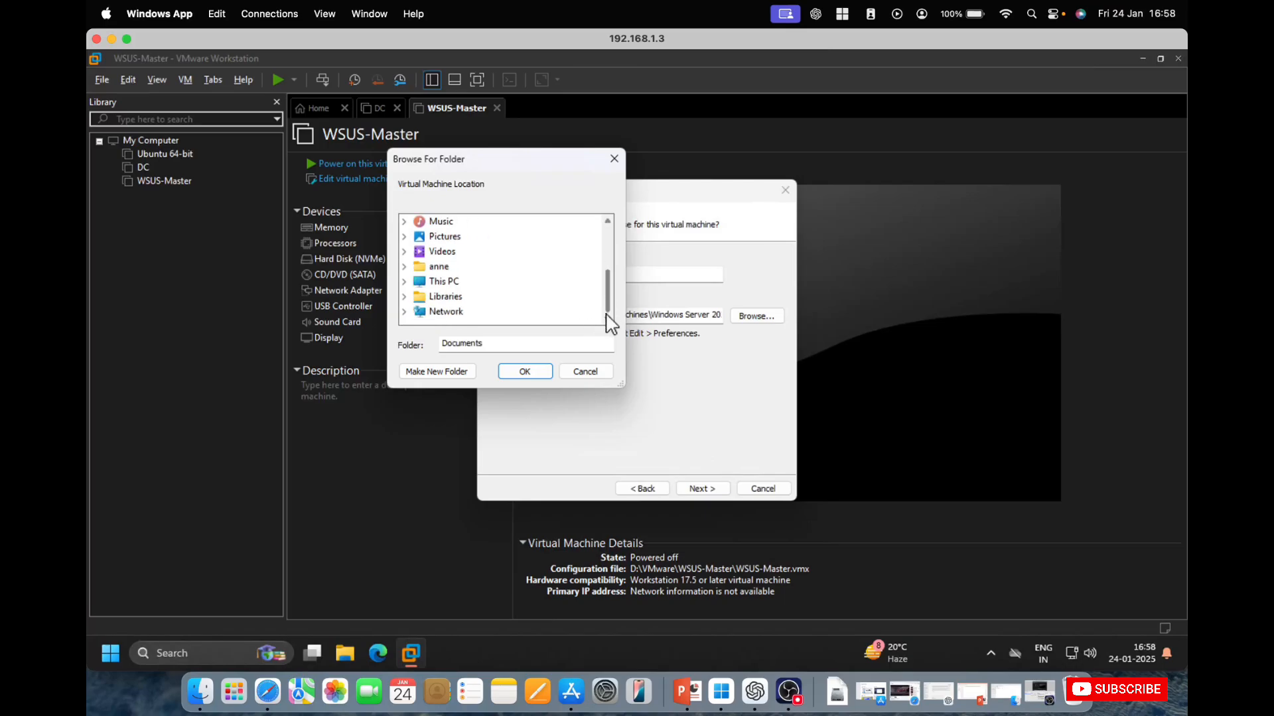
pyautogui.click(454, 284)
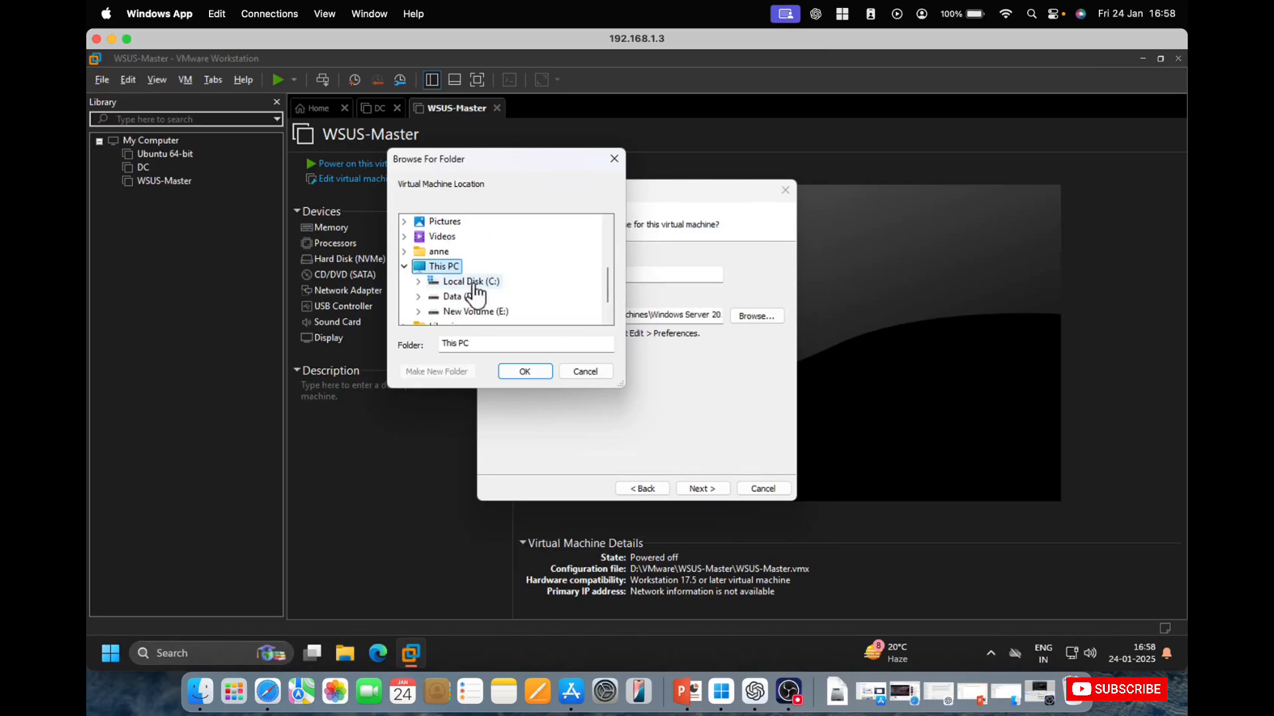
pyautogui.doubleClick(461, 297)
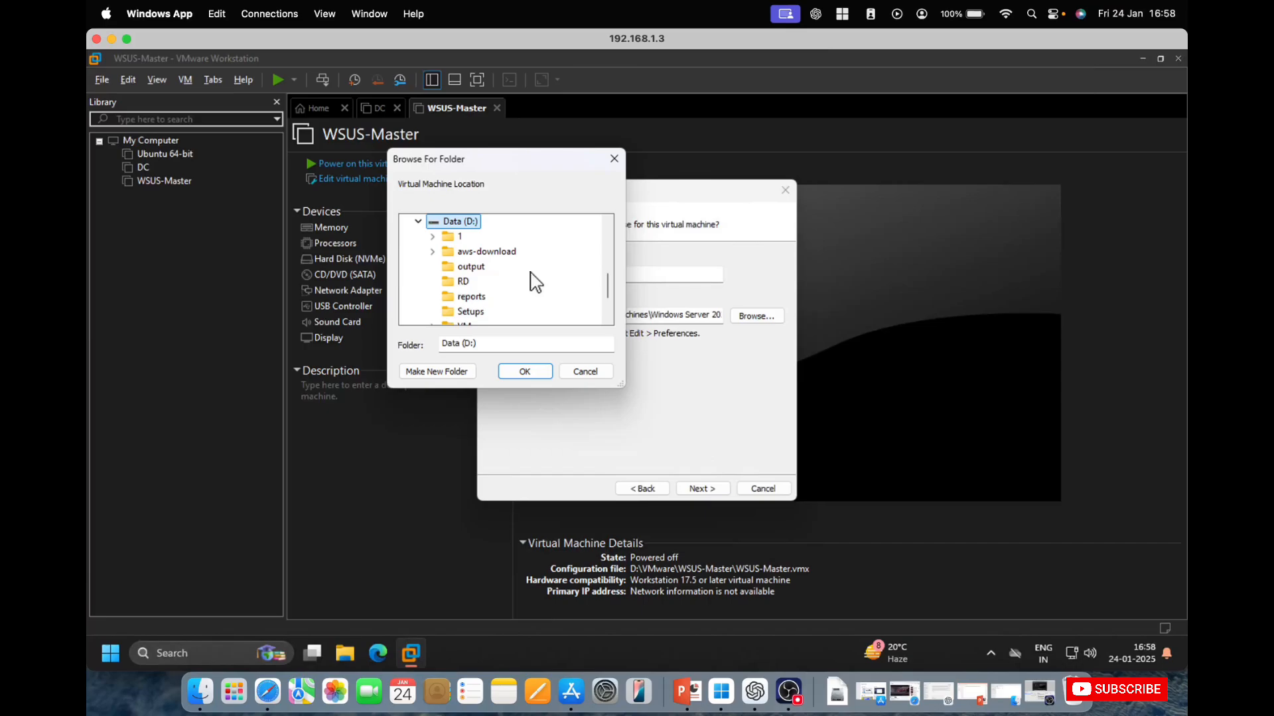
pyautogui.scroll(-1, 535, 282)
pyautogui.doubleClick(471, 280)
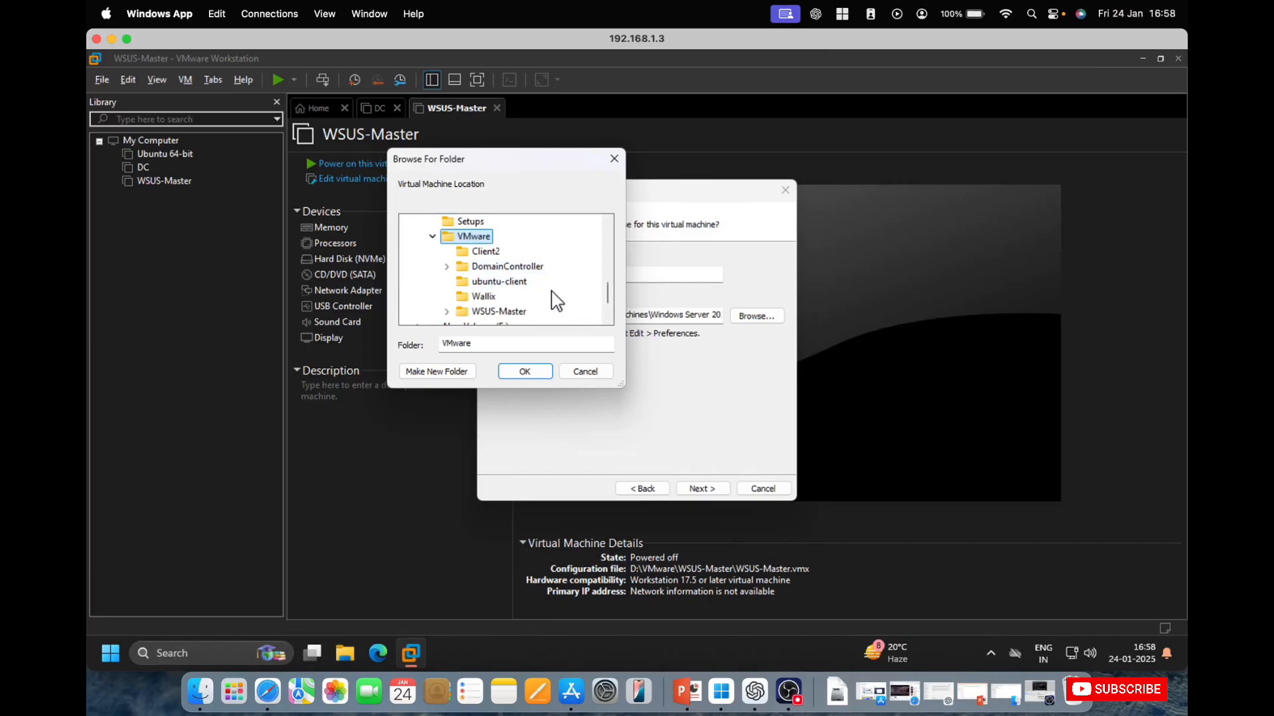
pyautogui.click(499, 253)
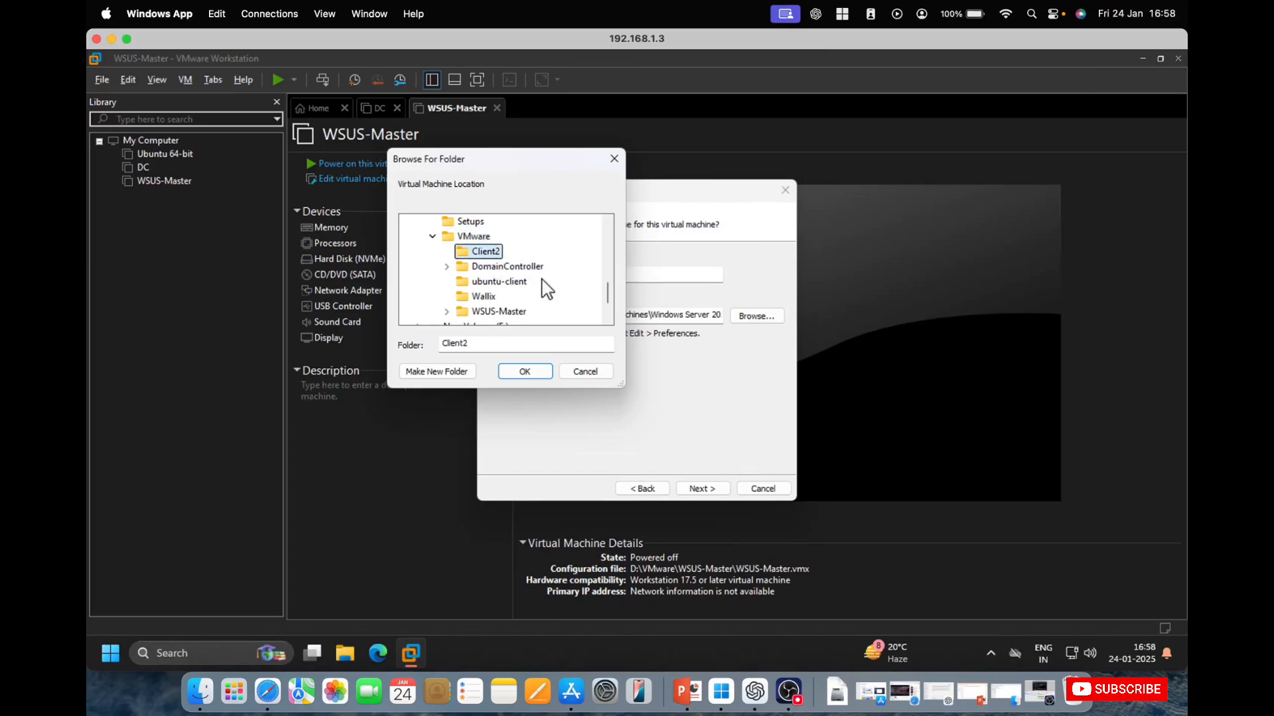
pyautogui.click(525, 373)
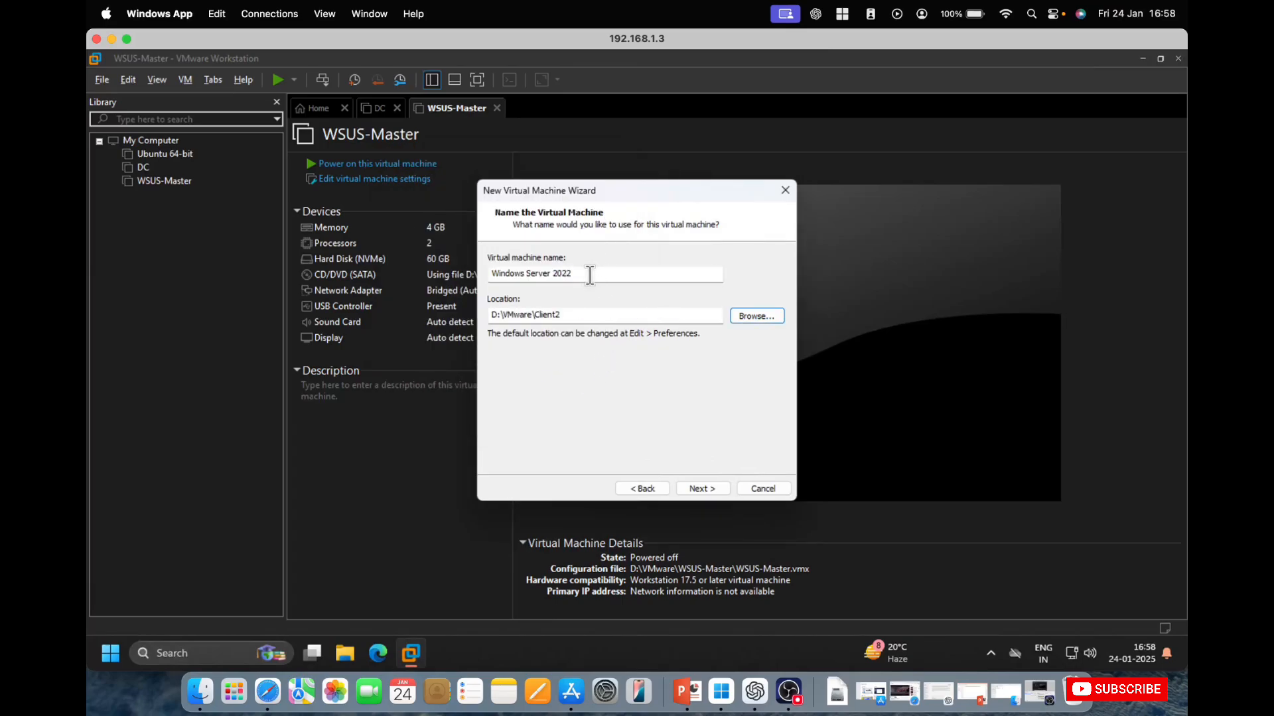
# Step: Name the virtual machine Client2 and continue to the disk capacity settings
pyautogui.moveTo(589, 275); pyautogui.dragTo(467, 275)
pyautogui.write('Cli')
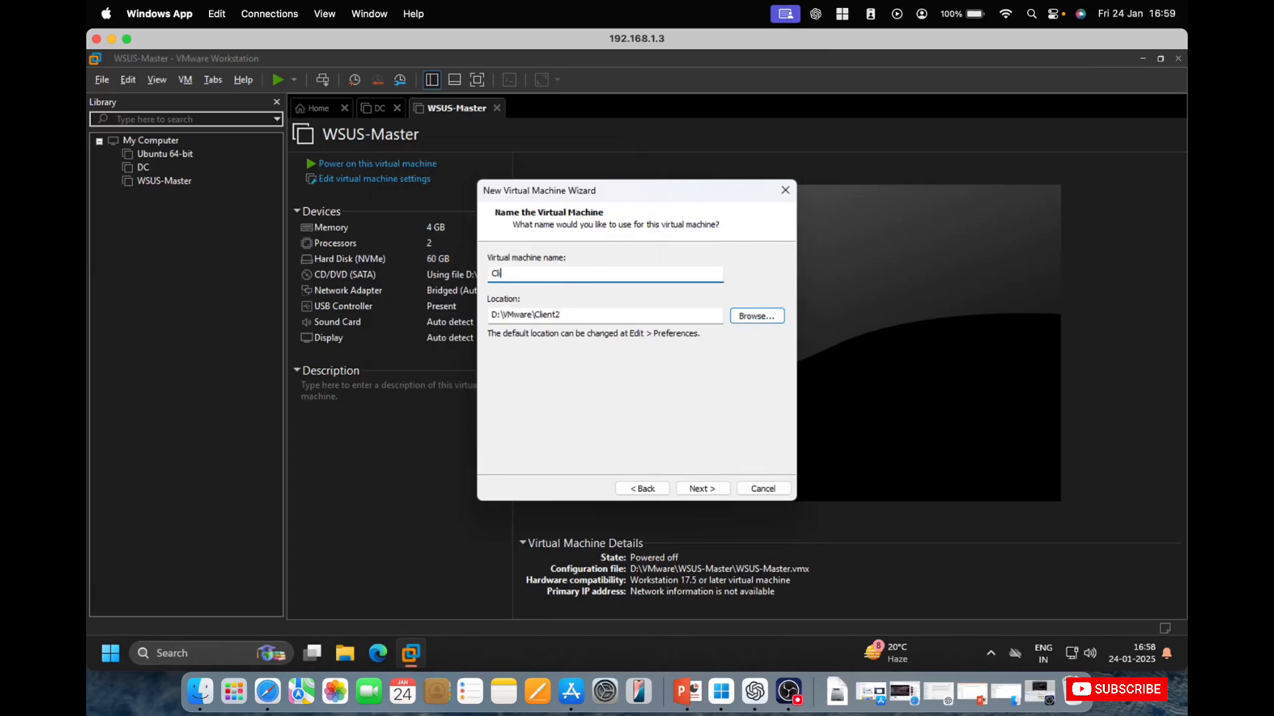
pyautogui.write('ent2')
pyautogui.click(690, 488)
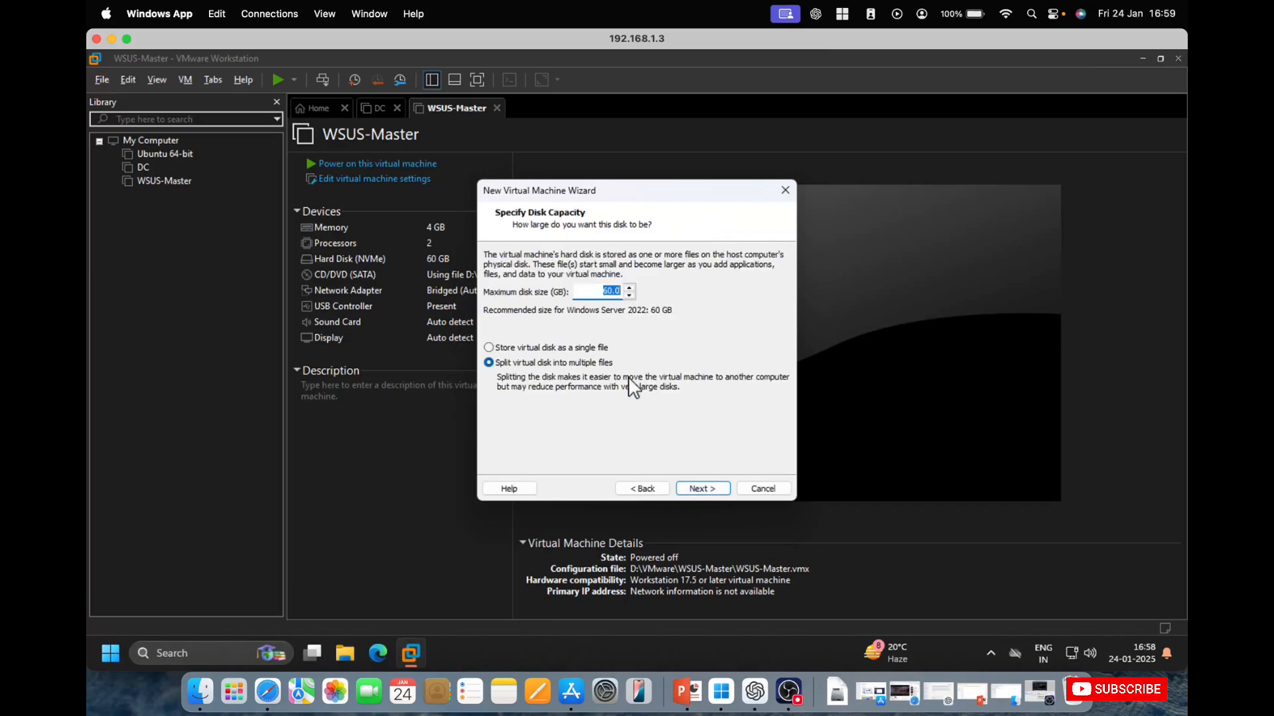
# Step: Set the maximum disk size to 50 GB, with the virtual disk split into multiple files
pyautogui.click(646, 346)
pyautogui.moveTo(597, 292); pyautogui.dragTo(623, 292)
pyautogui.write('50')
pyautogui.click(586, 362)
pyautogui.click(697, 490)
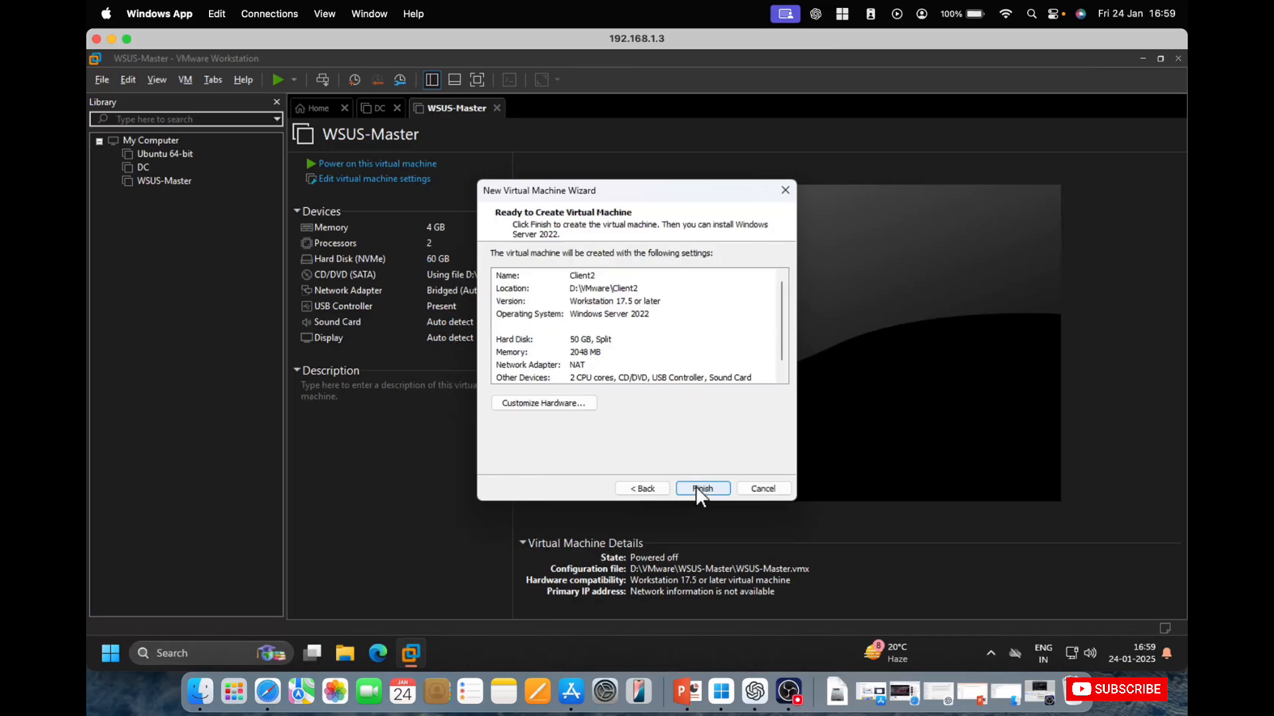
# Step: Customize the new virtual machine's hardware by raising its memory to 4 GB
pyautogui.click(577, 406)
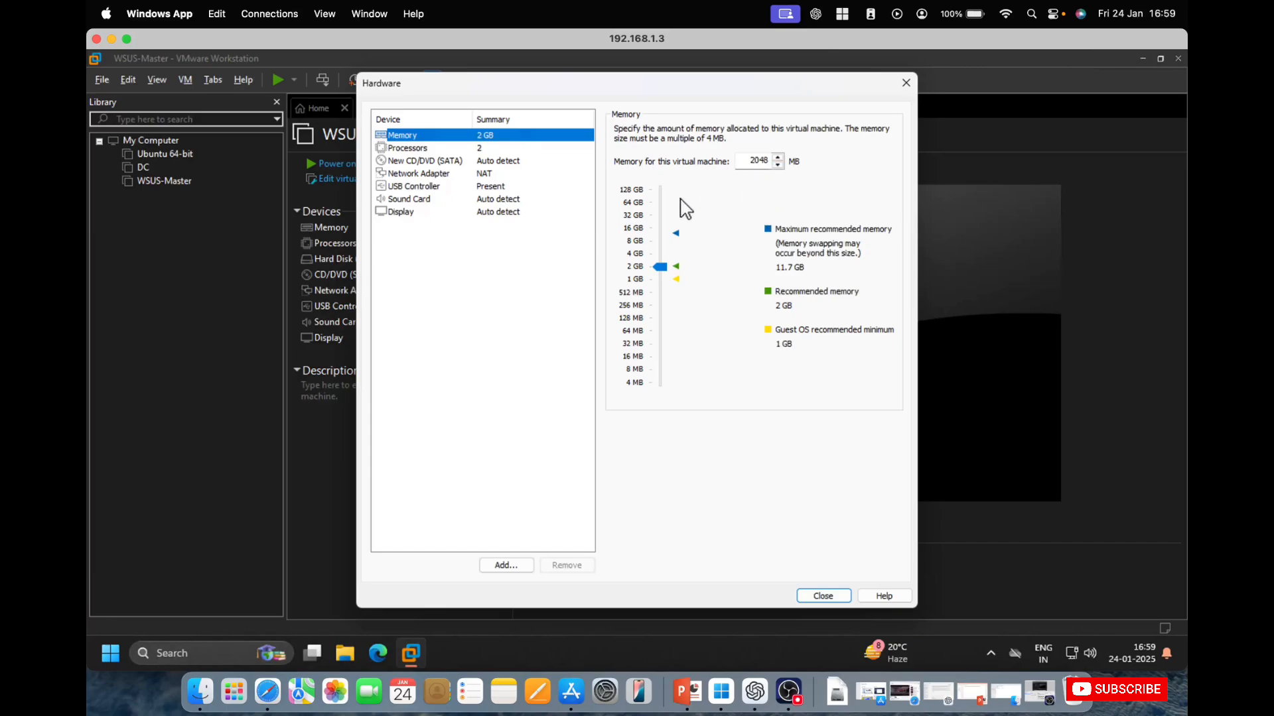
pyautogui.click(521, 150)
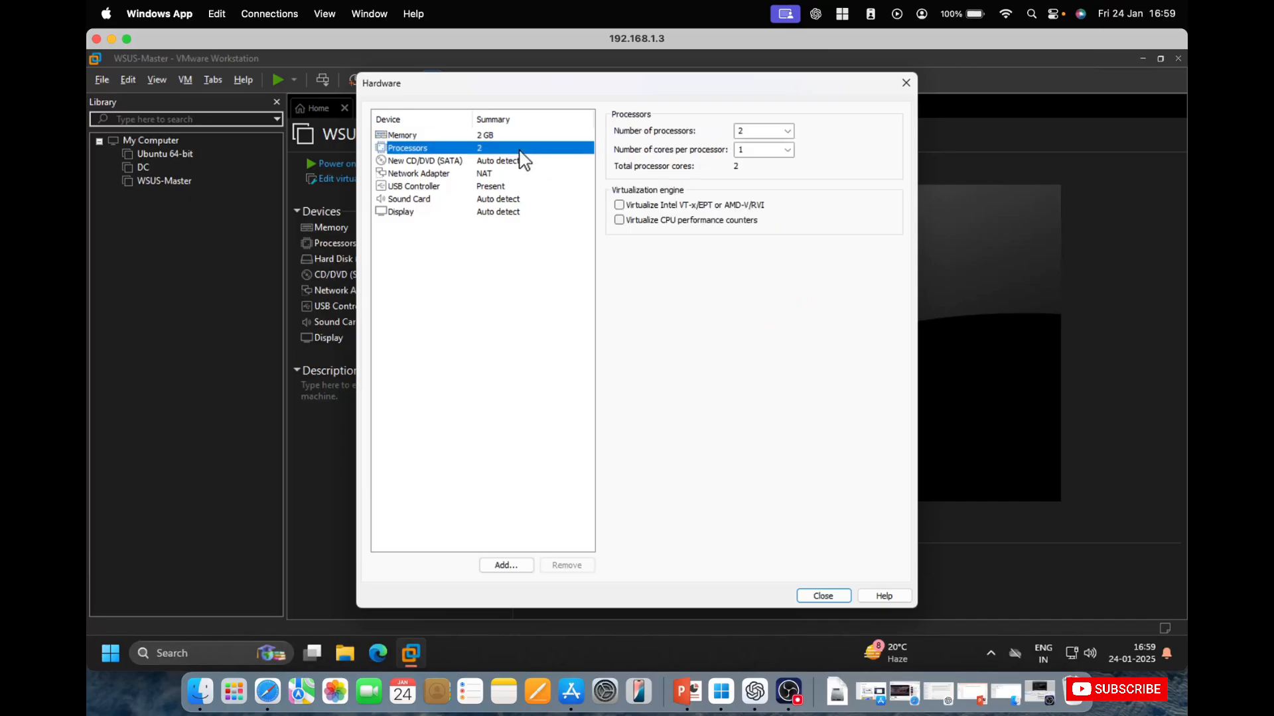
pyautogui.click(529, 134)
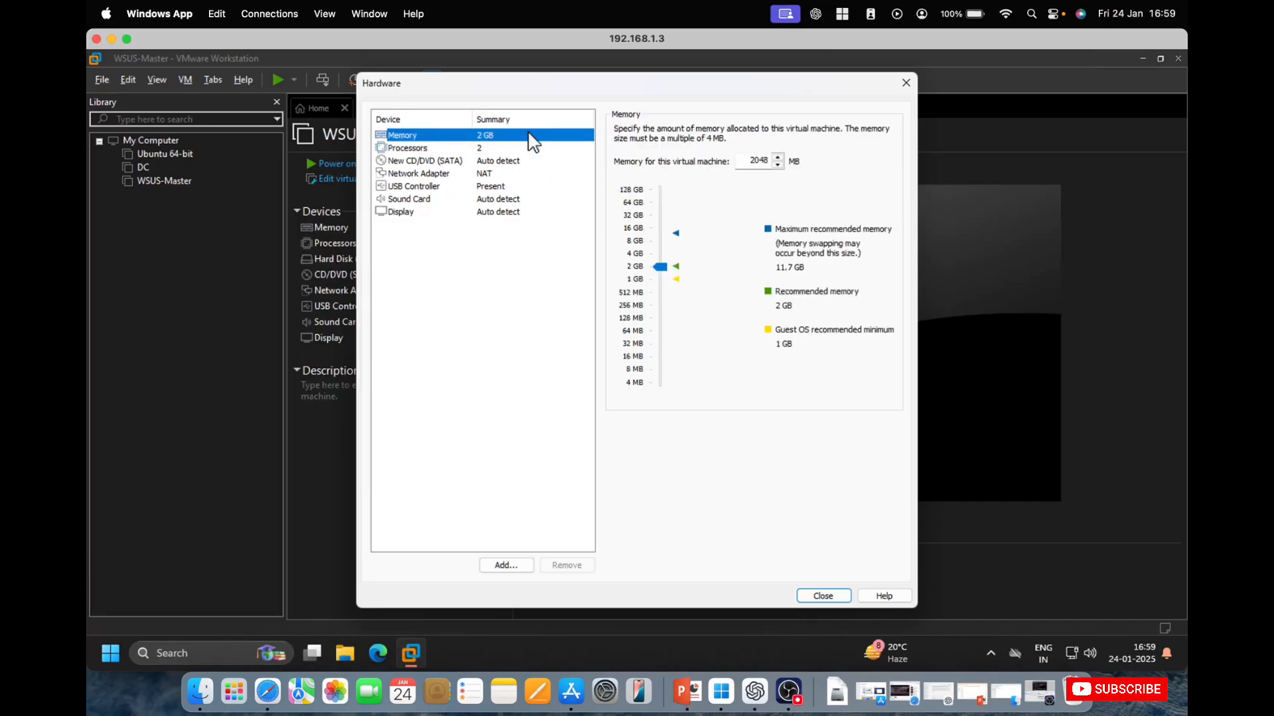
pyautogui.click(660, 266)
pyautogui.moveTo(662, 263); pyautogui.dragTo(661, 259)
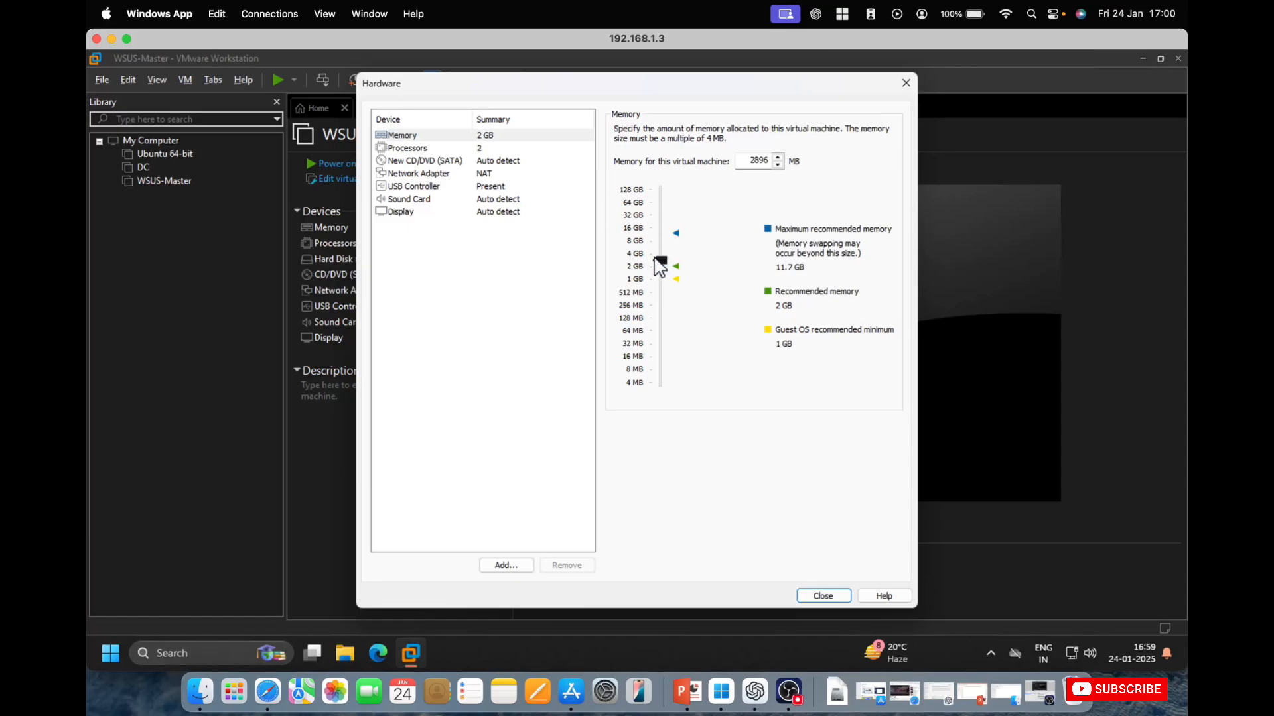
pyautogui.click(658, 252)
pyautogui.click(655, 254)
pyautogui.moveTo(661, 262); pyautogui.dragTo(660, 255)
# Step: Set the number of cores per processor to 2 and finish creating the virtual machine
pyautogui.click(483, 148)
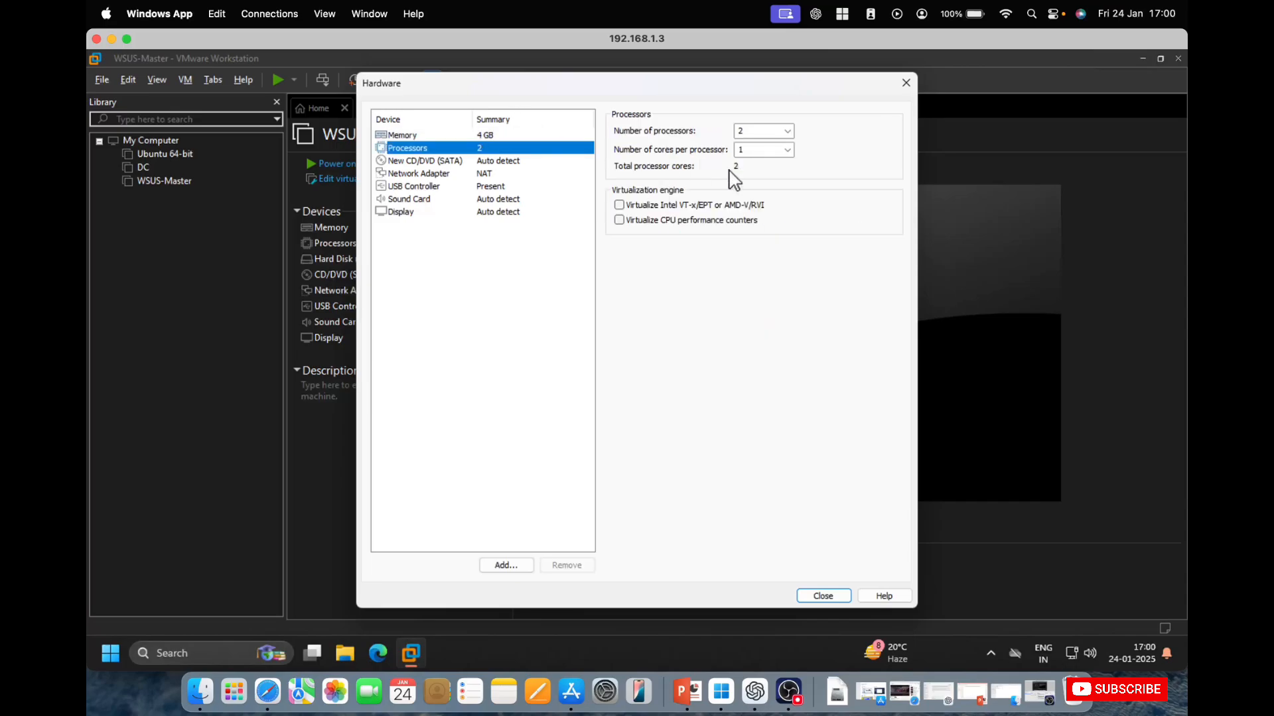
pyautogui.click(793, 151)
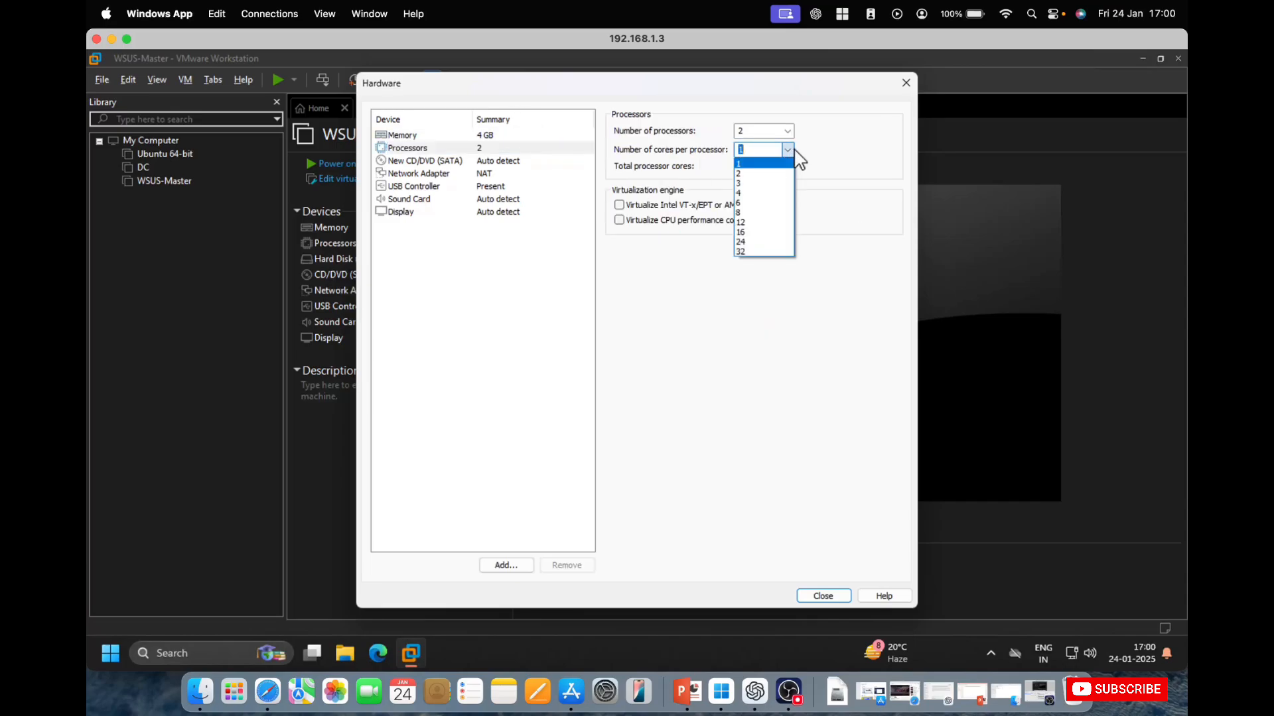
pyautogui.click(762, 174)
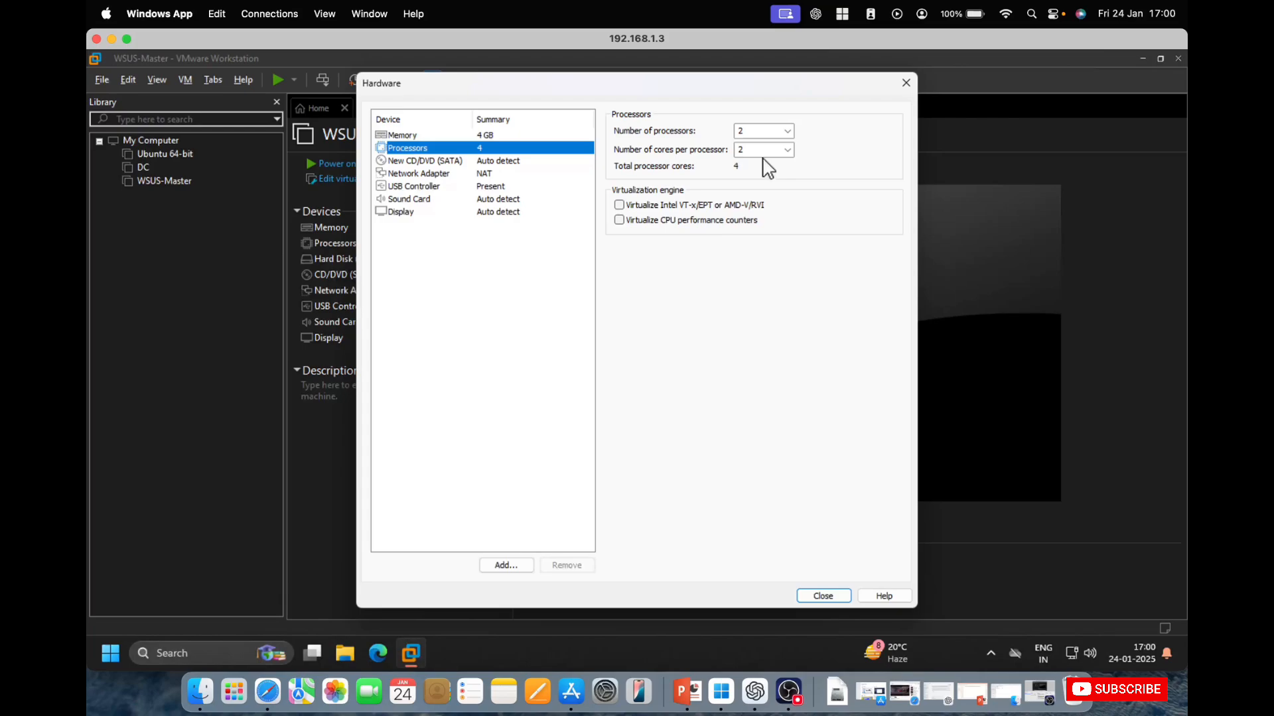
pyautogui.click(787, 150)
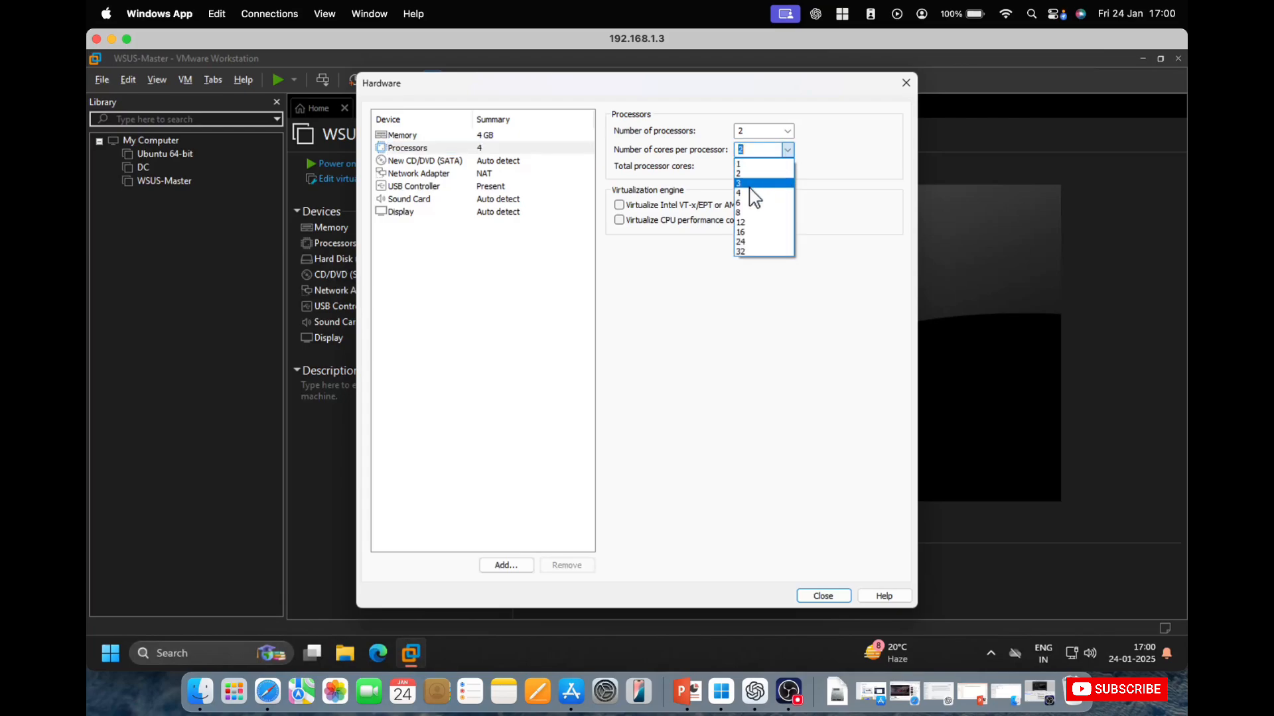
pyautogui.click(672, 284)
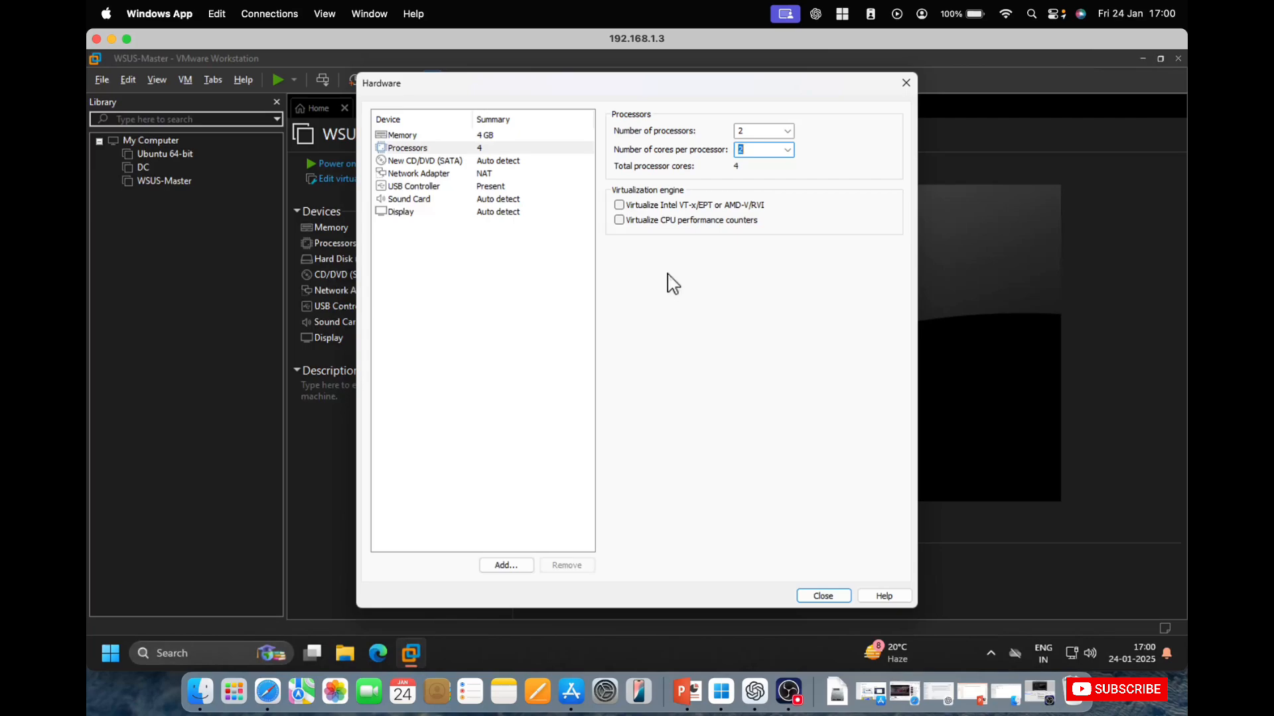
pyautogui.click(816, 595)
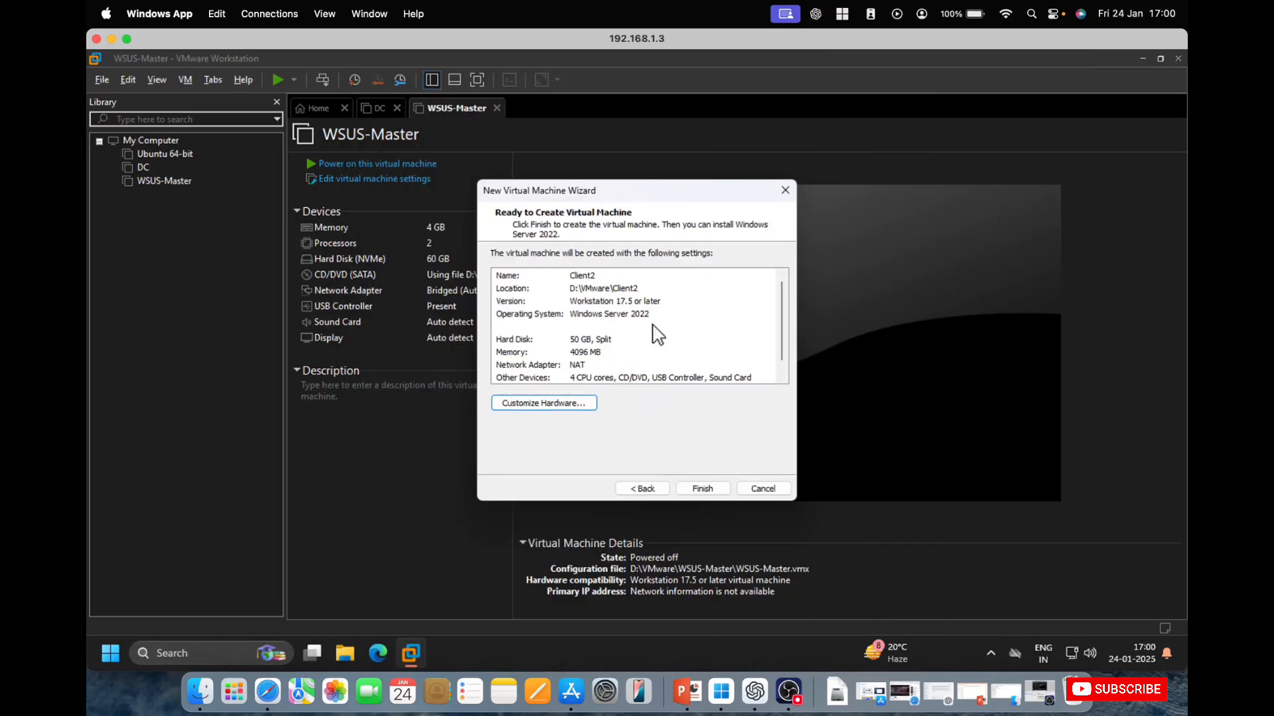
pyautogui.click(698, 491)
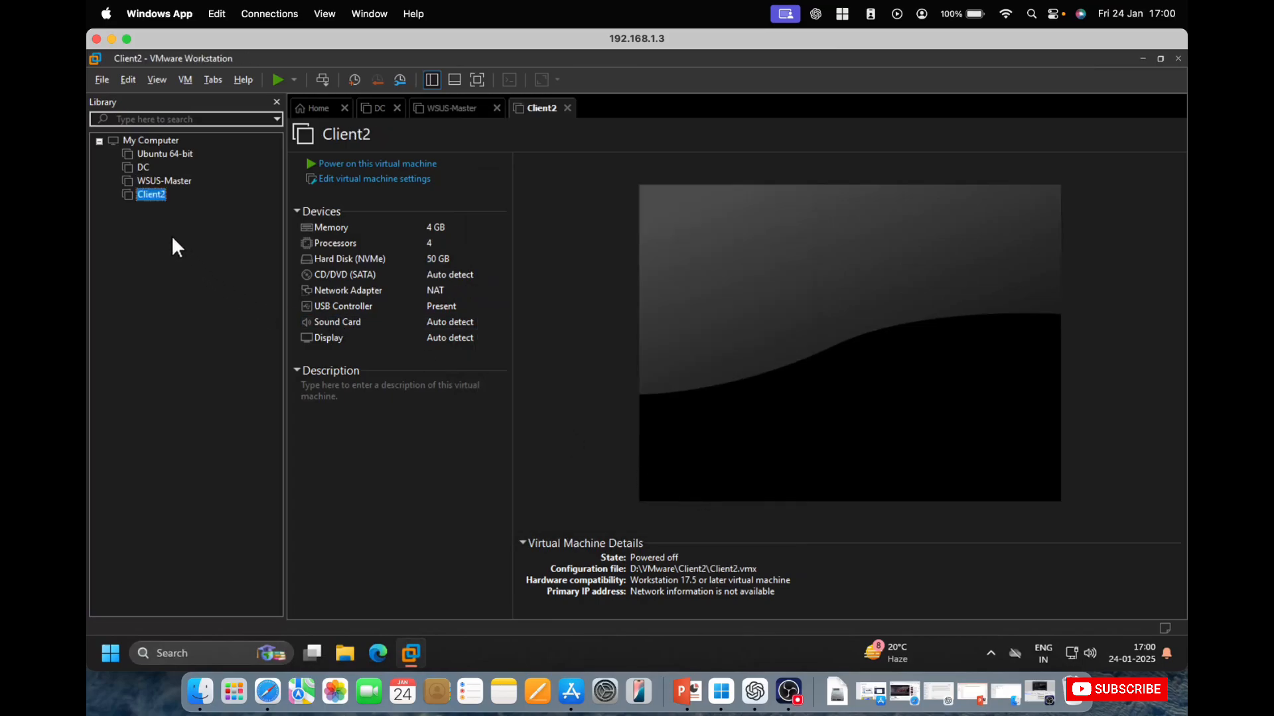
# Step: Attach the Windows server 2022 ISO from D:\Setups to Client2's CD/DVD drive and save the virtual machine settings
pyautogui.click(385, 179)
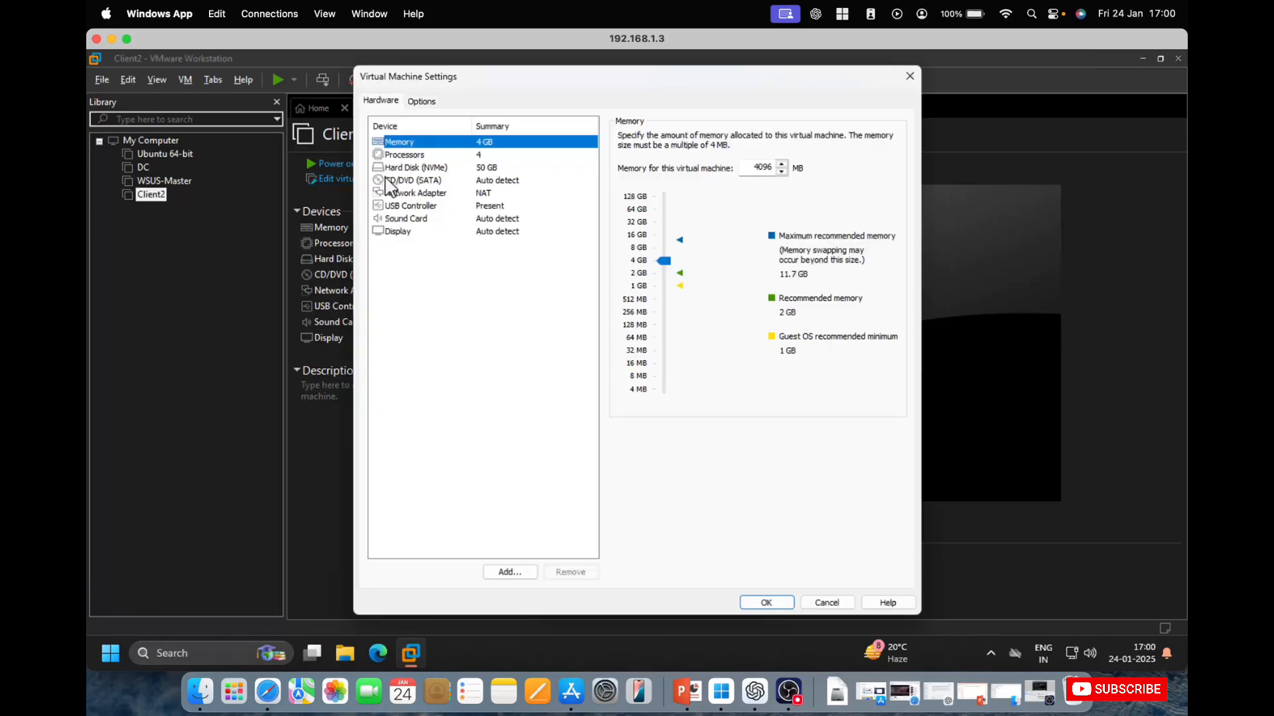
pyautogui.click(475, 182)
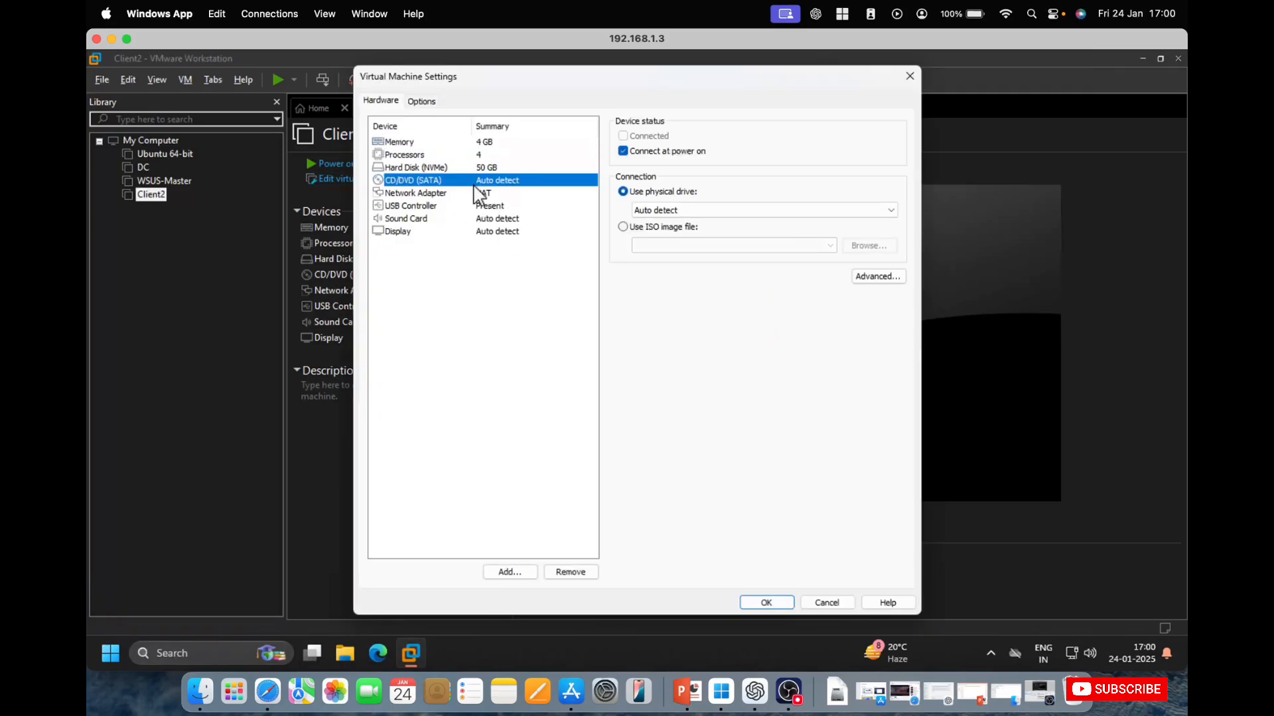
pyautogui.click(628, 227)
pyautogui.click(871, 250)
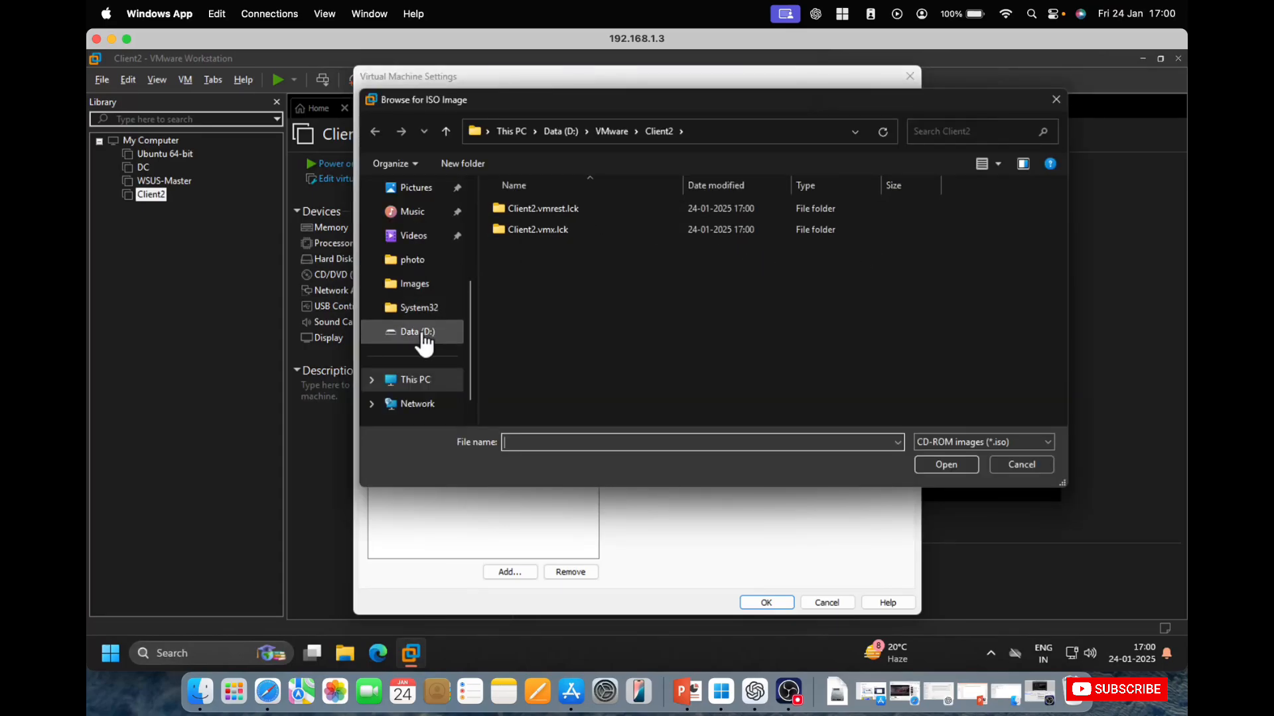
pyautogui.click(420, 335)
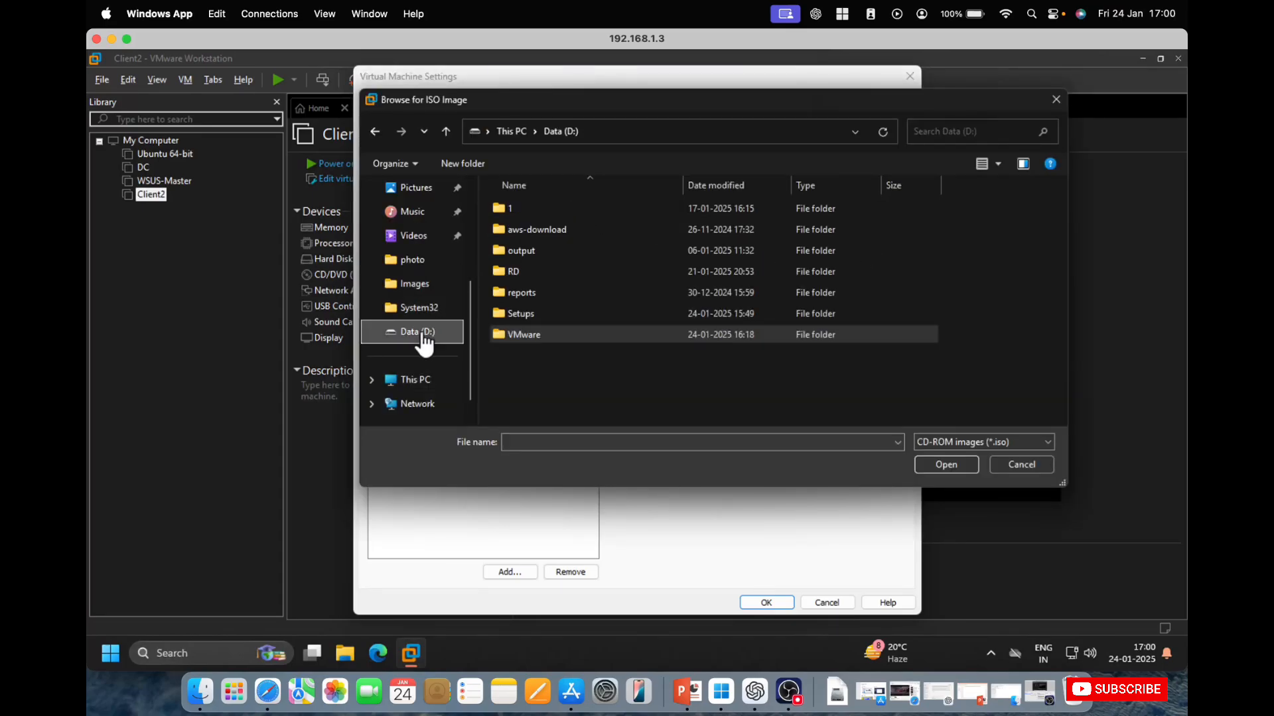
pyautogui.doubleClick(531, 333)
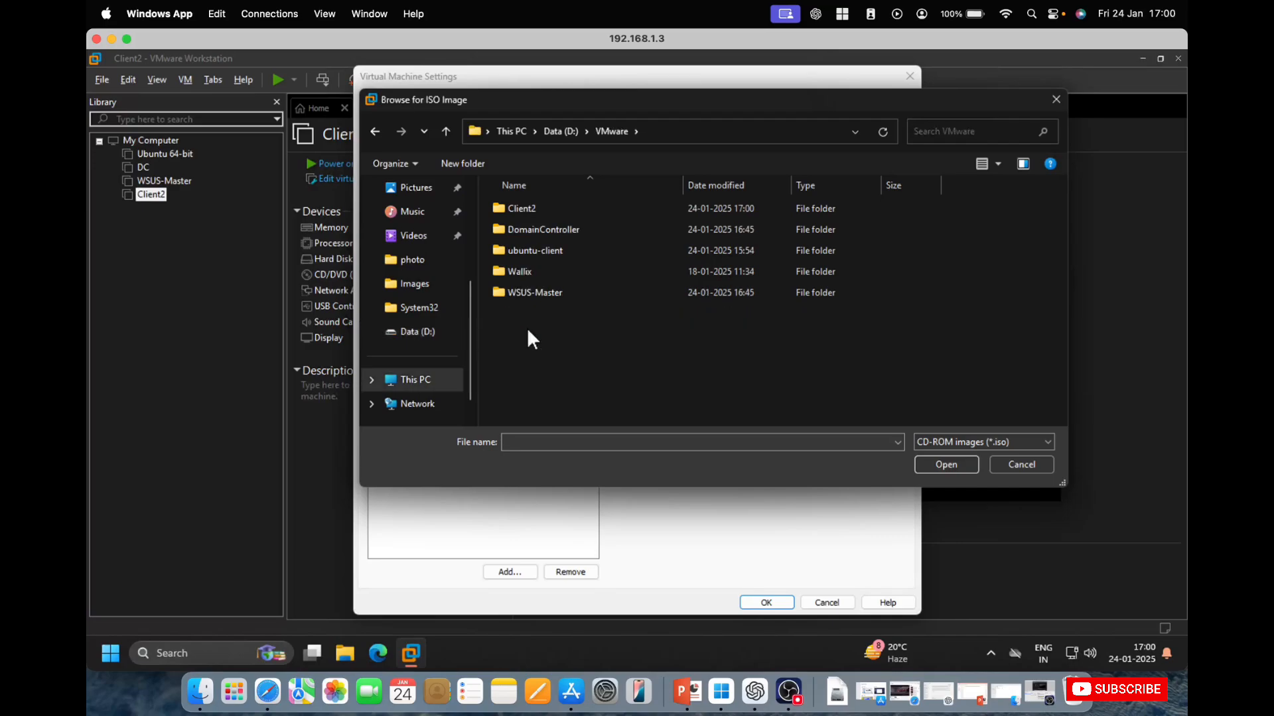
pyautogui.click(558, 130)
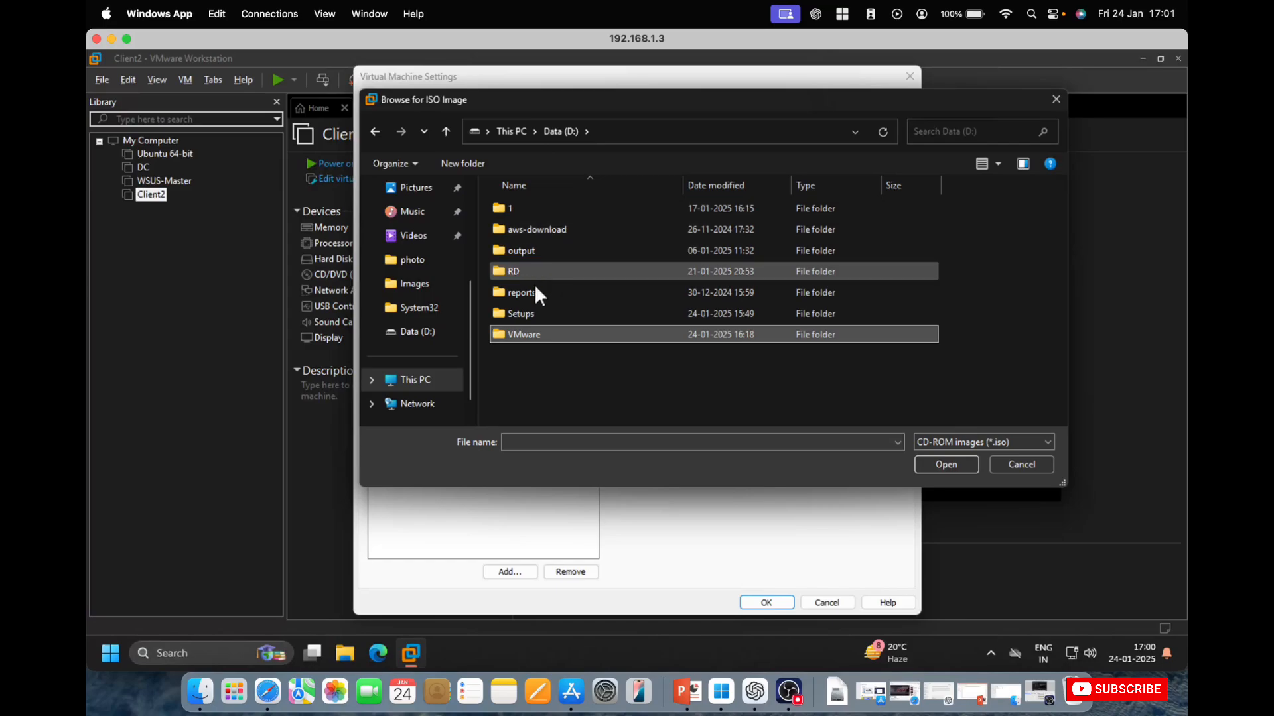
pyautogui.doubleClick(522, 312)
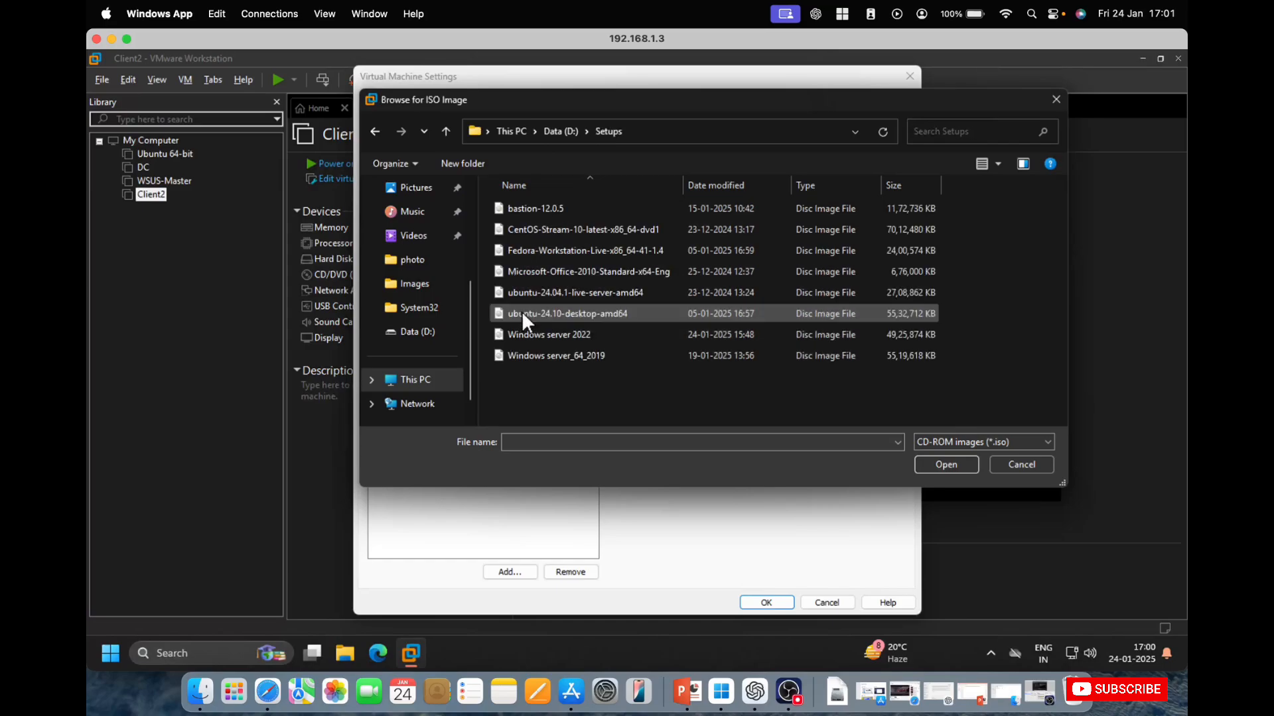
pyautogui.doubleClick(559, 335)
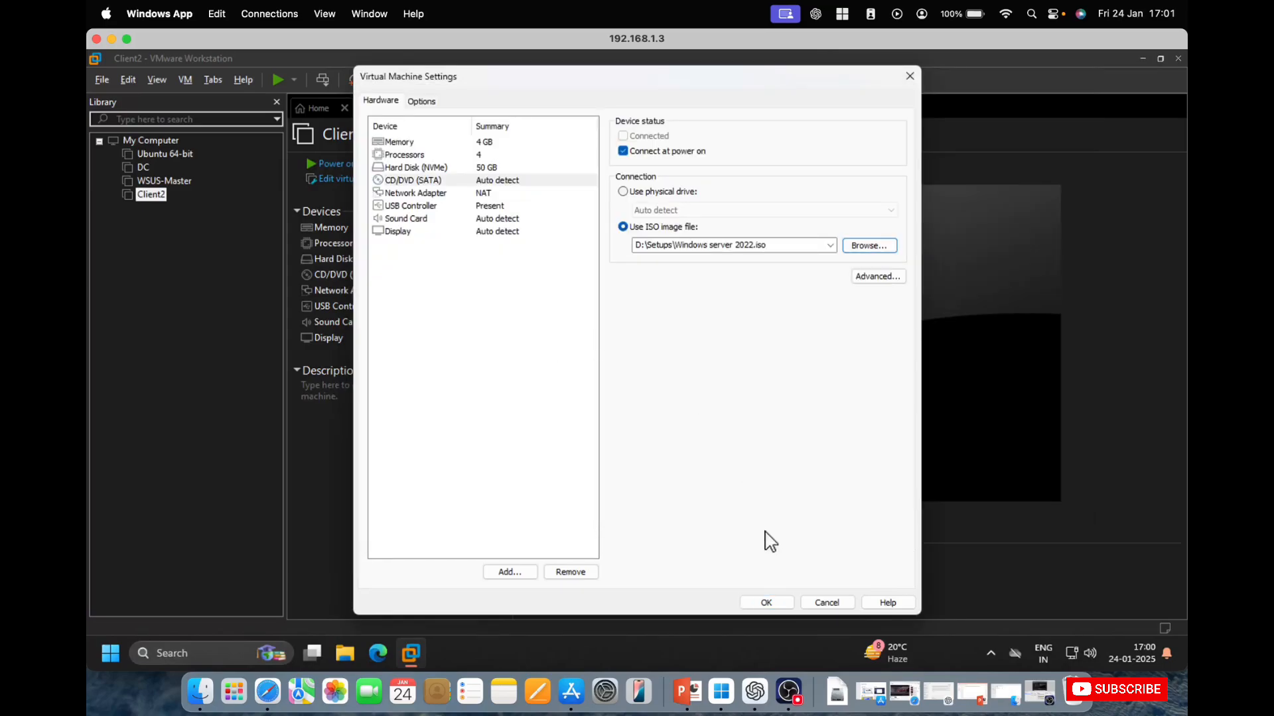
pyautogui.click(764, 602)
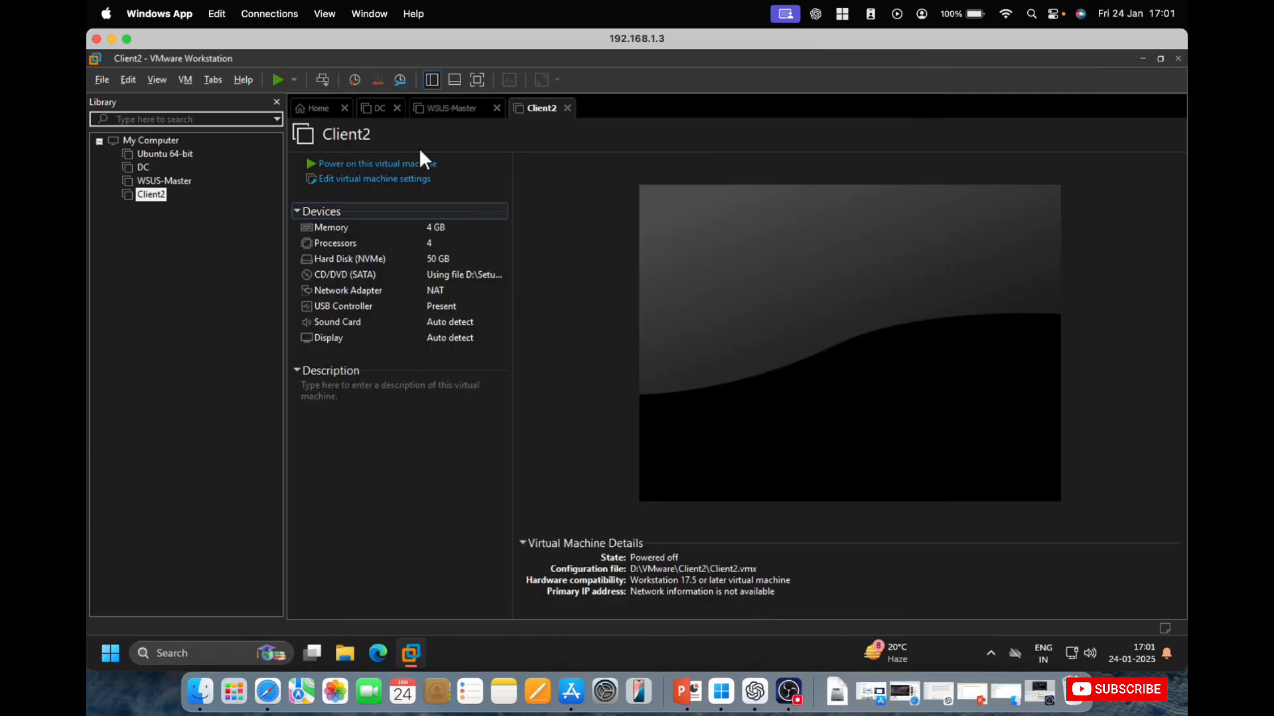
# Step: Power on Client2, boot it from the installation disc, and dismiss the Windows Server 2022 installation reminder
pyautogui.click(404, 164)
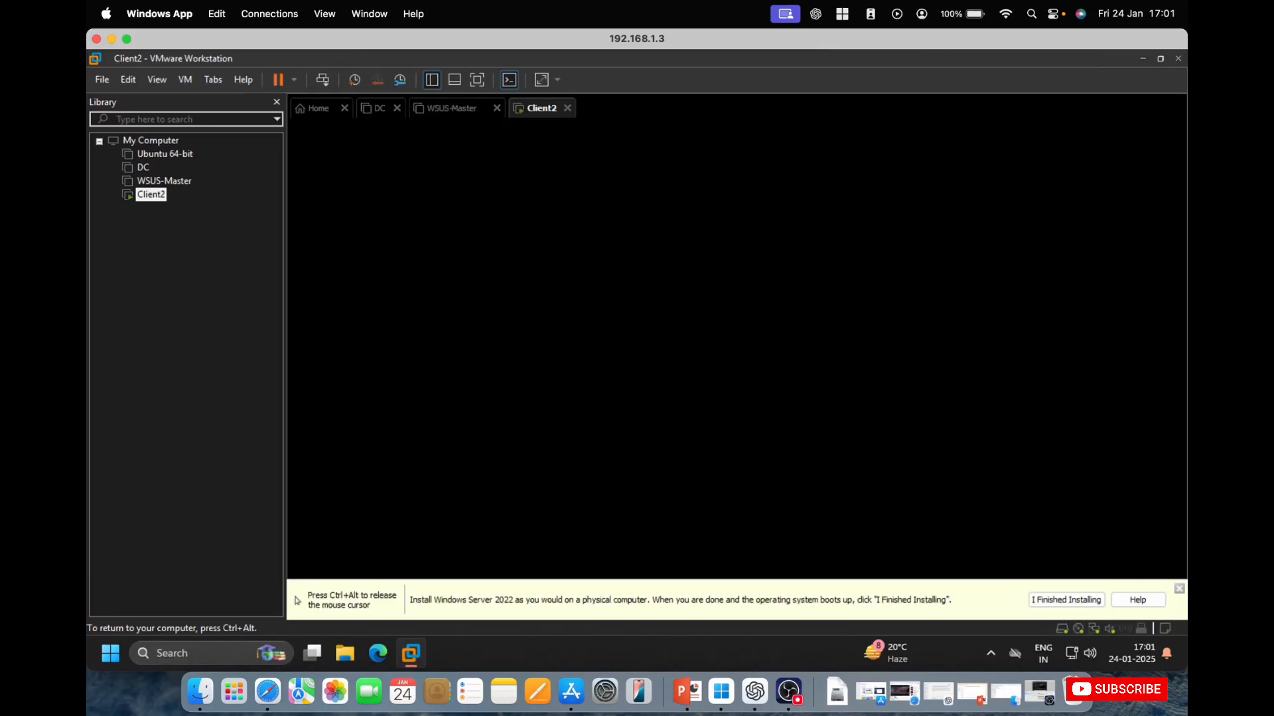
pyautogui.press('Return')
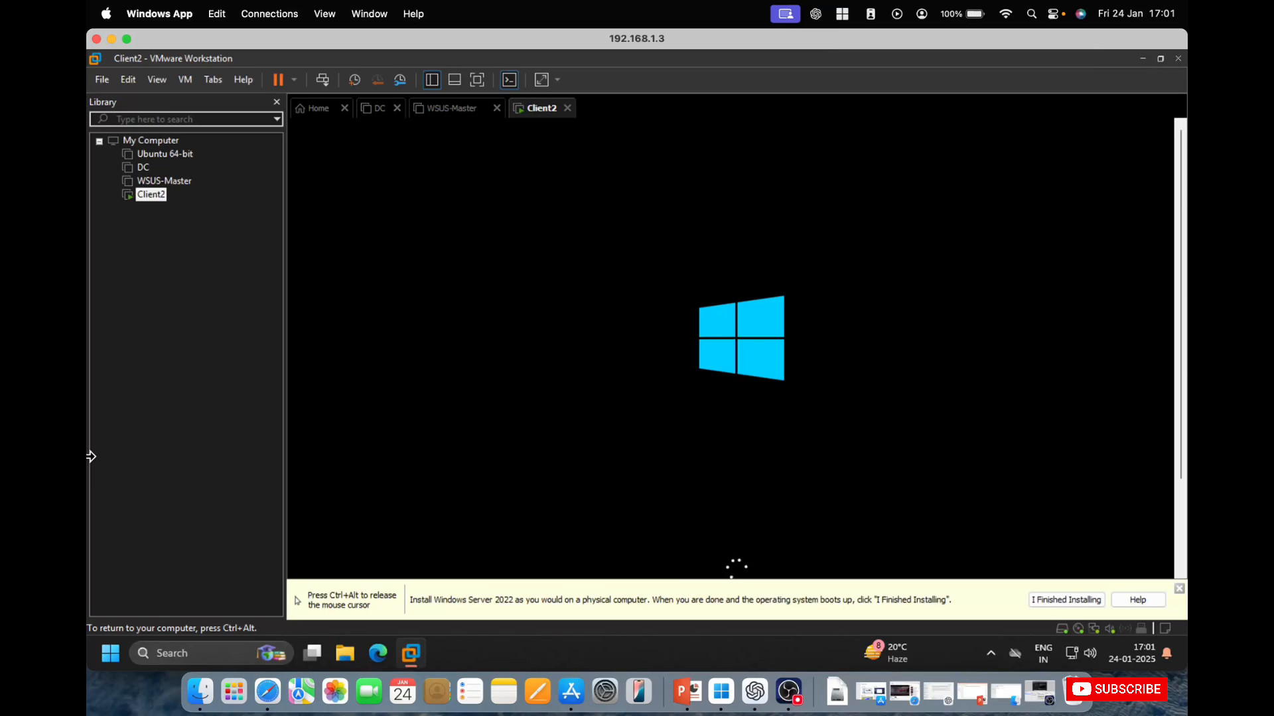
pyautogui.hotkey('ctrl', 'alt')
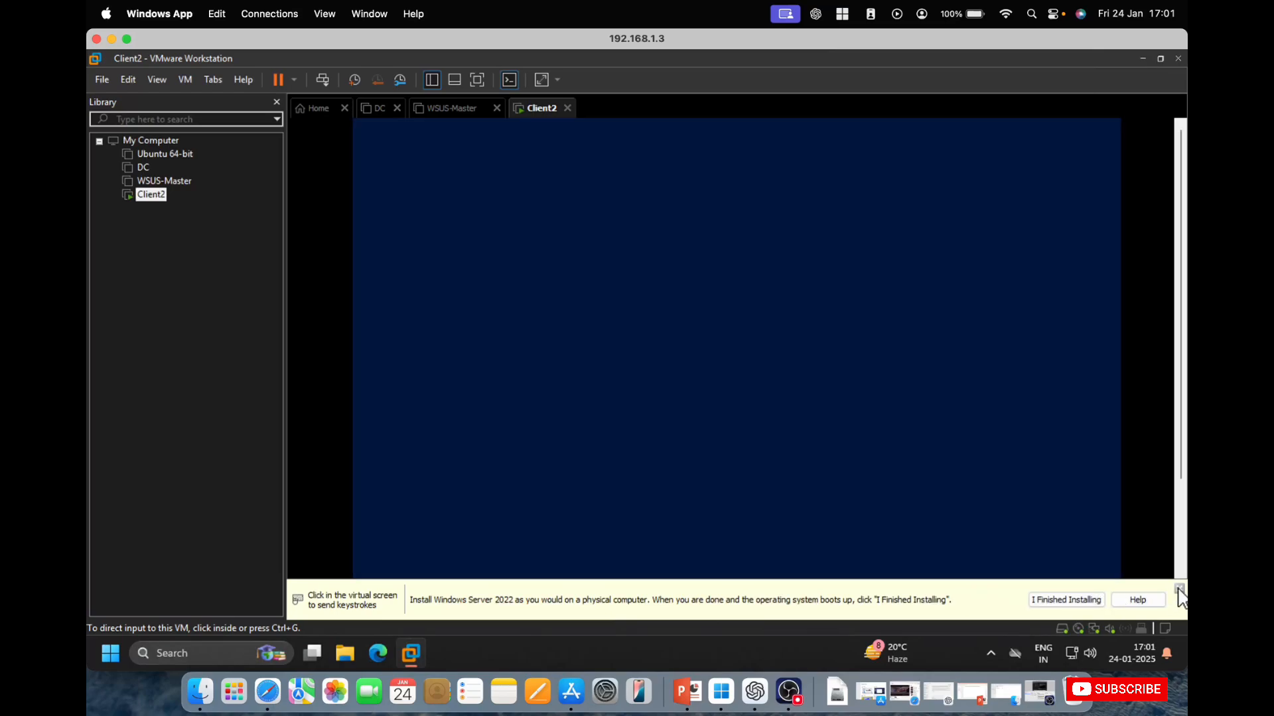
pyautogui.click(1179, 589)
pyautogui.click(747, 337)
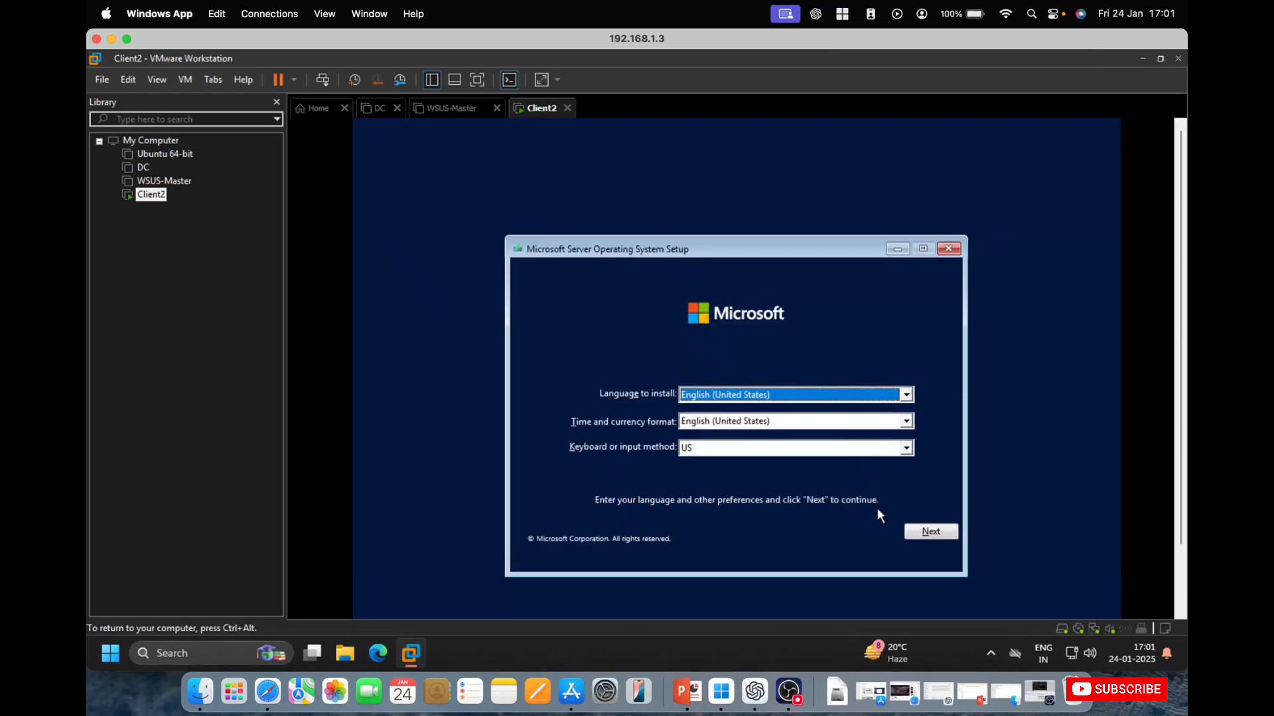
# Step: Start the server installation with English (United States) and the US keyboard, choosing a Windows Server 2022 Desktop Experience edition
pyautogui.click(928, 535)
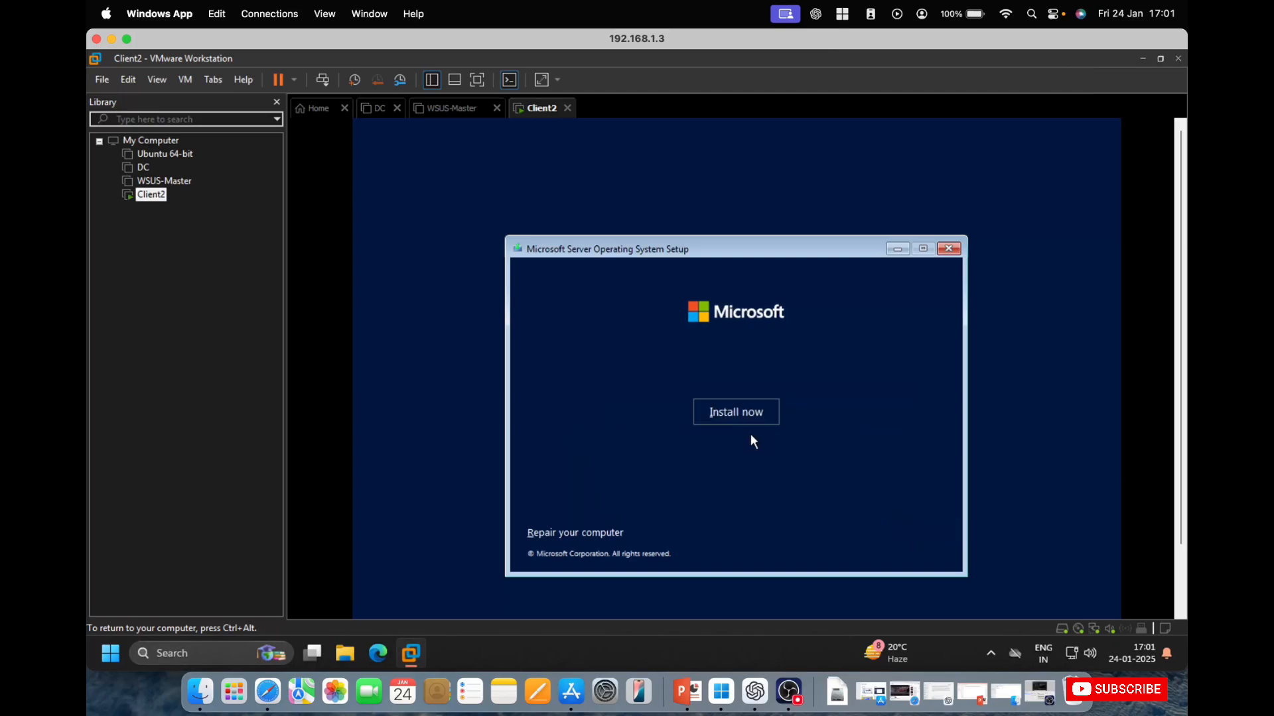
pyautogui.click(734, 412)
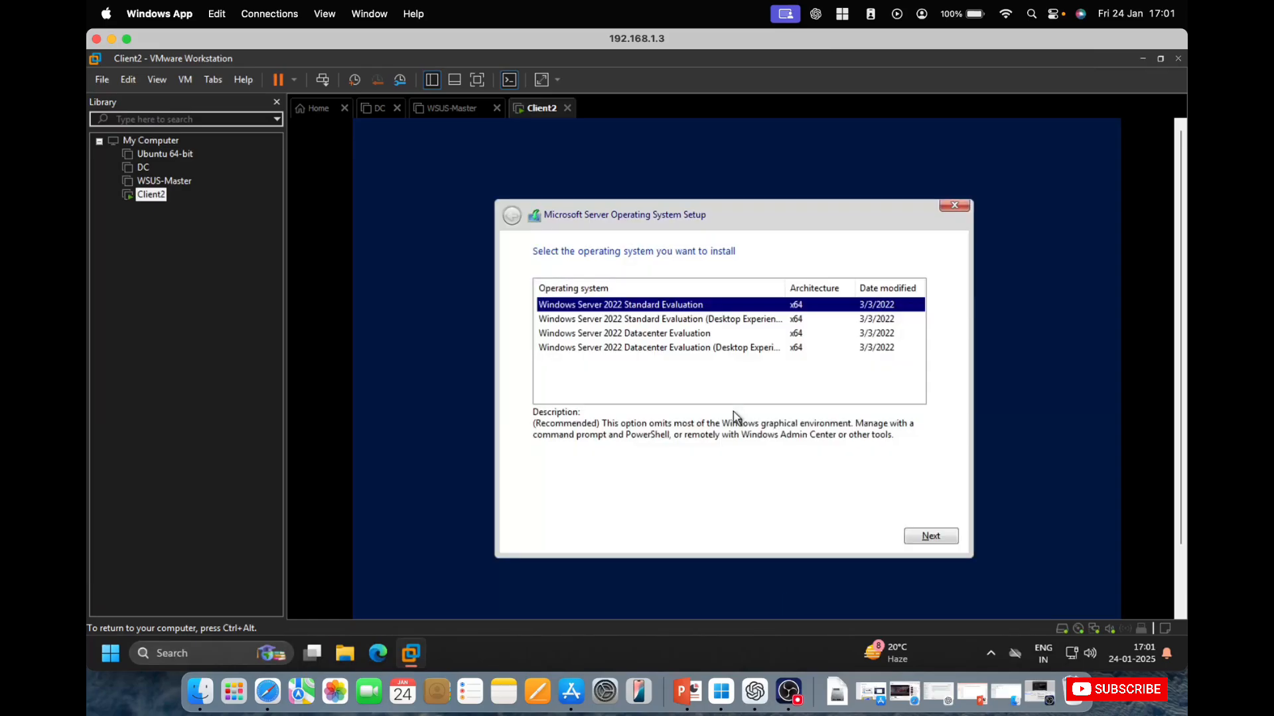
pyautogui.click(751, 328)
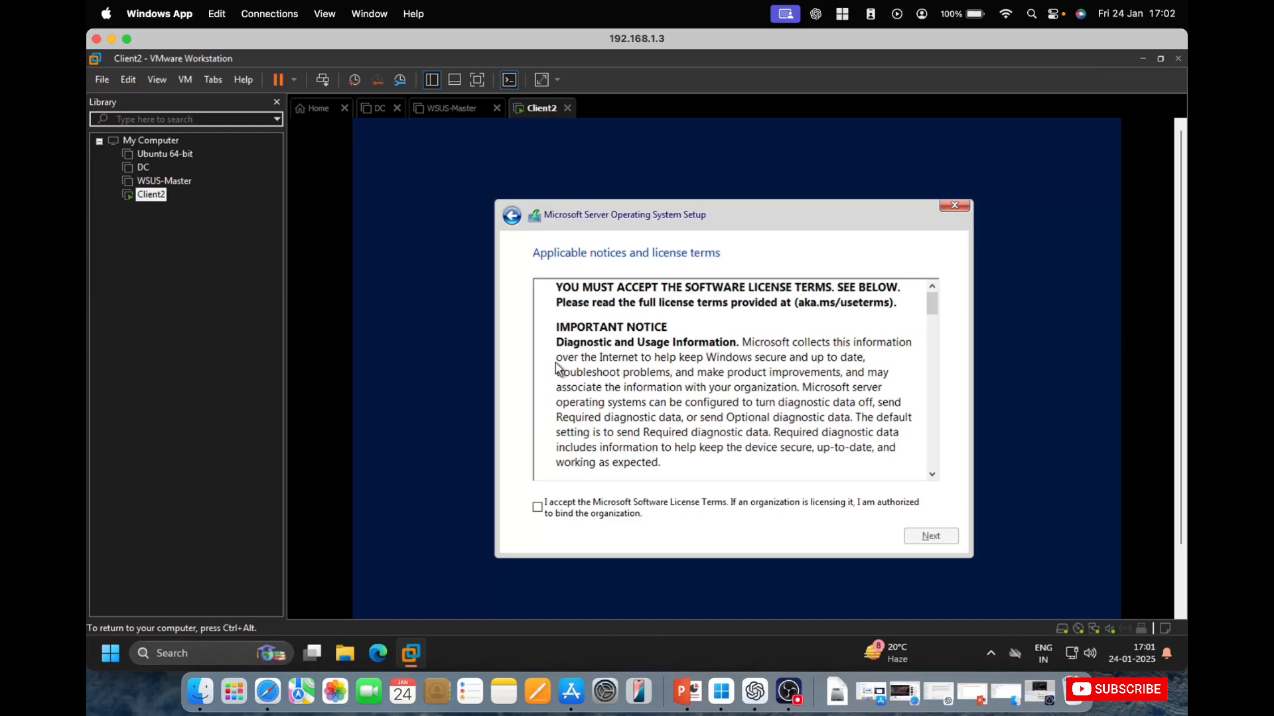
# Step: Accept the license terms and start a custom installation on Drive 0's unallocated space
pyautogui.click(585, 509)
pyautogui.click(929, 536)
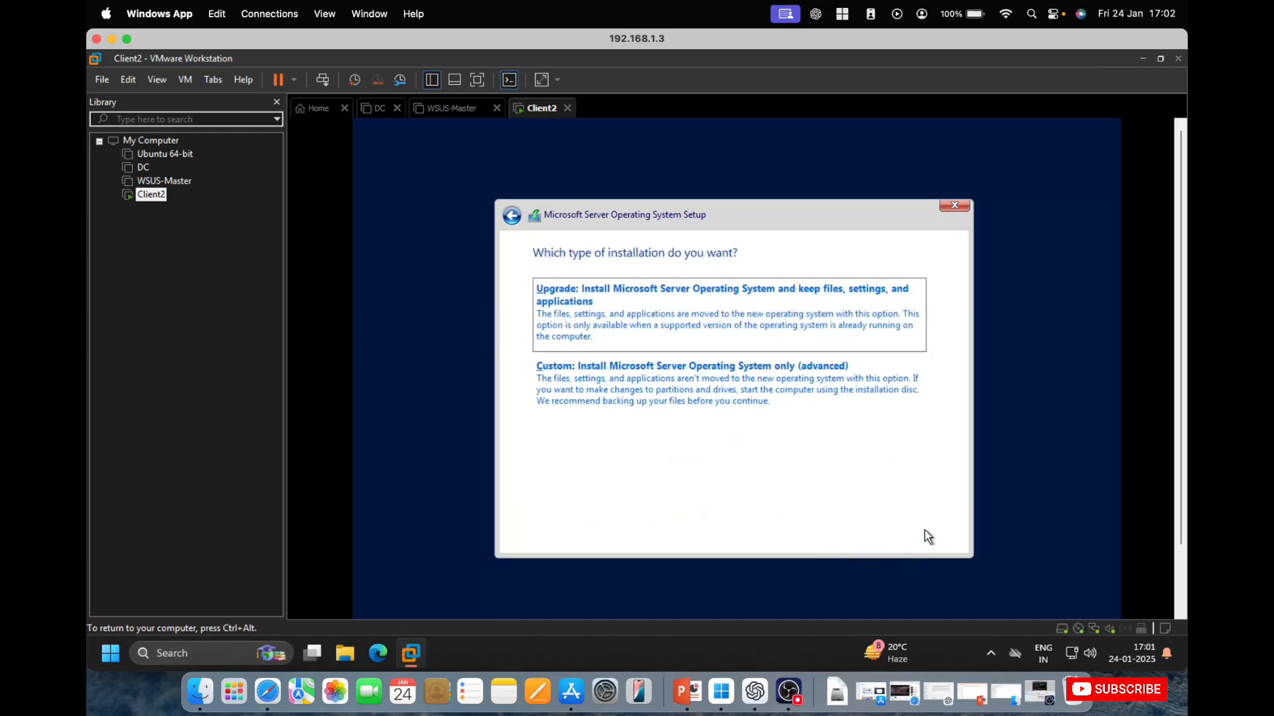
pyautogui.click(685, 382)
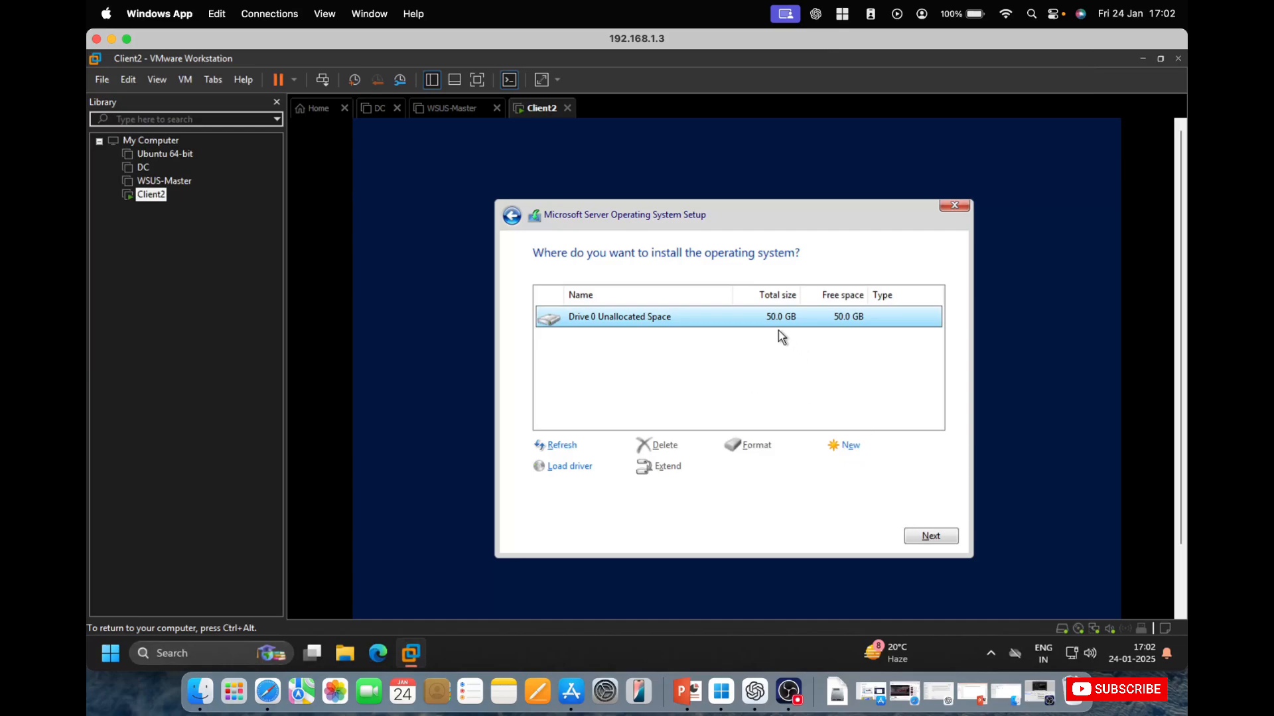
pyautogui.click(920, 539)
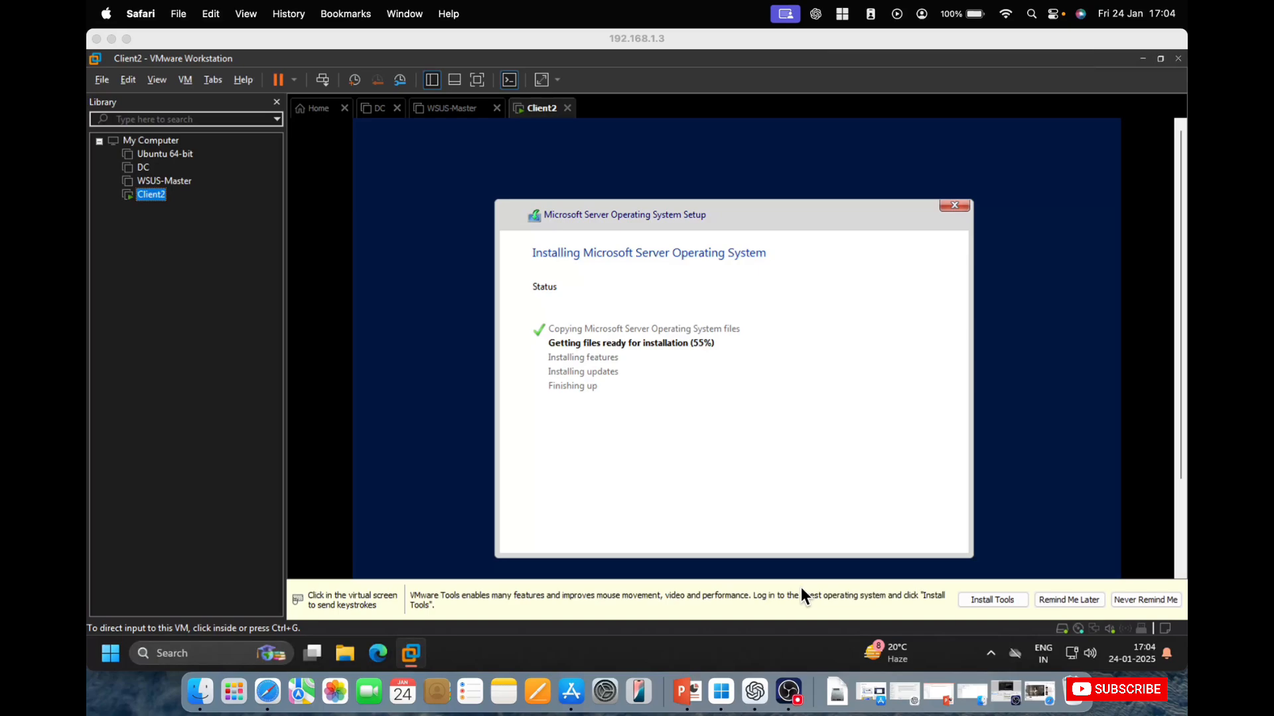
# Step: Postpone the VMware Tools installation reminder and restart Client2 immediately when setup requires it
pyautogui.click(821, 502)
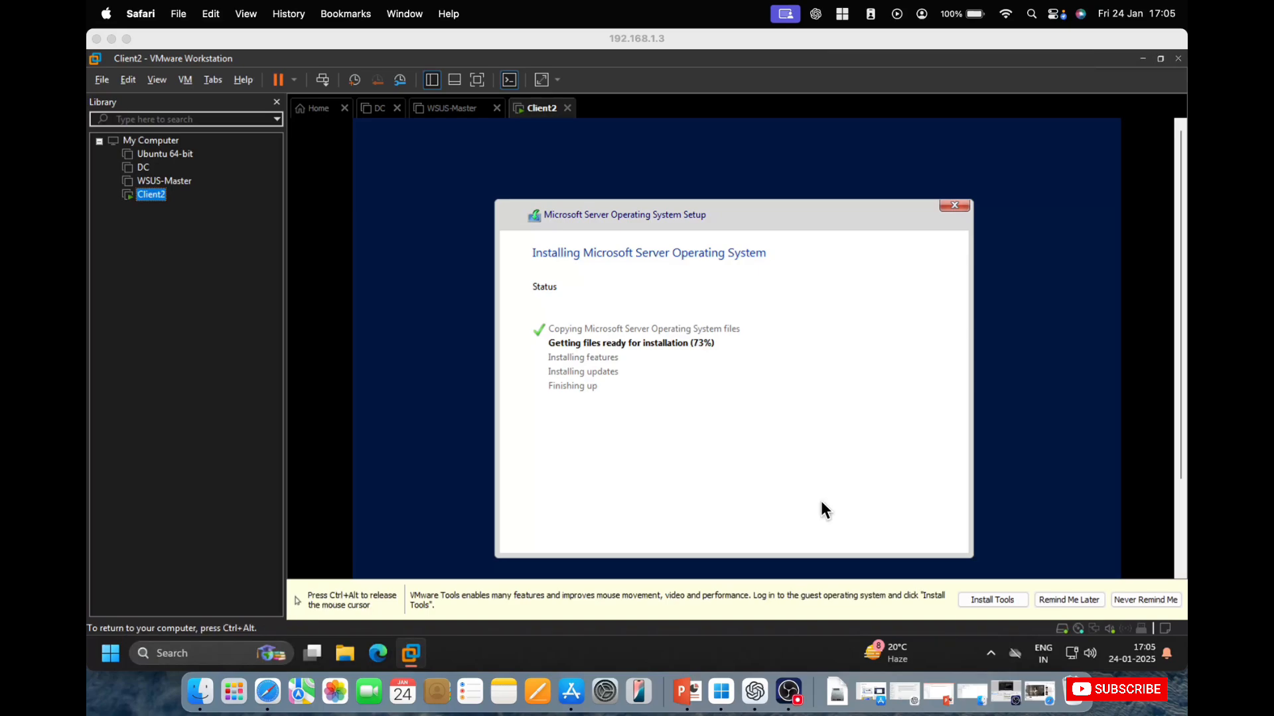
pyautogui.hotkey('ctrl', 'alt')
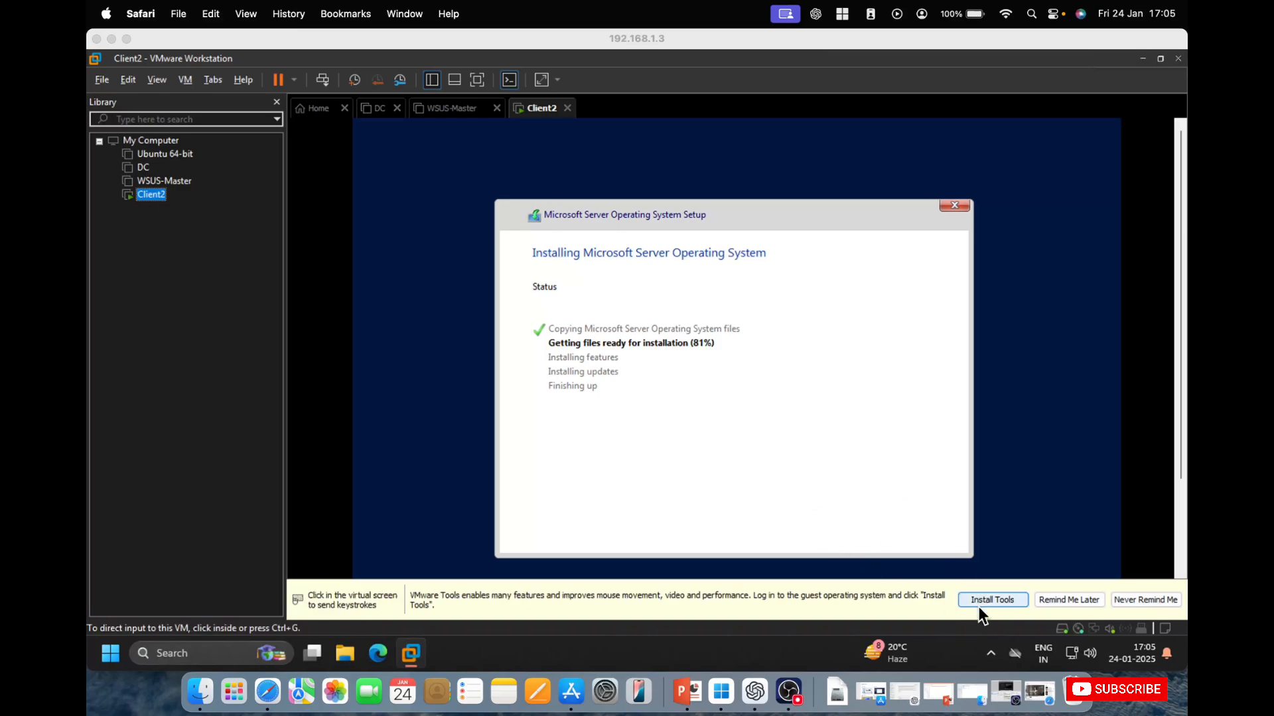
pyautogui.click(1068, 601)
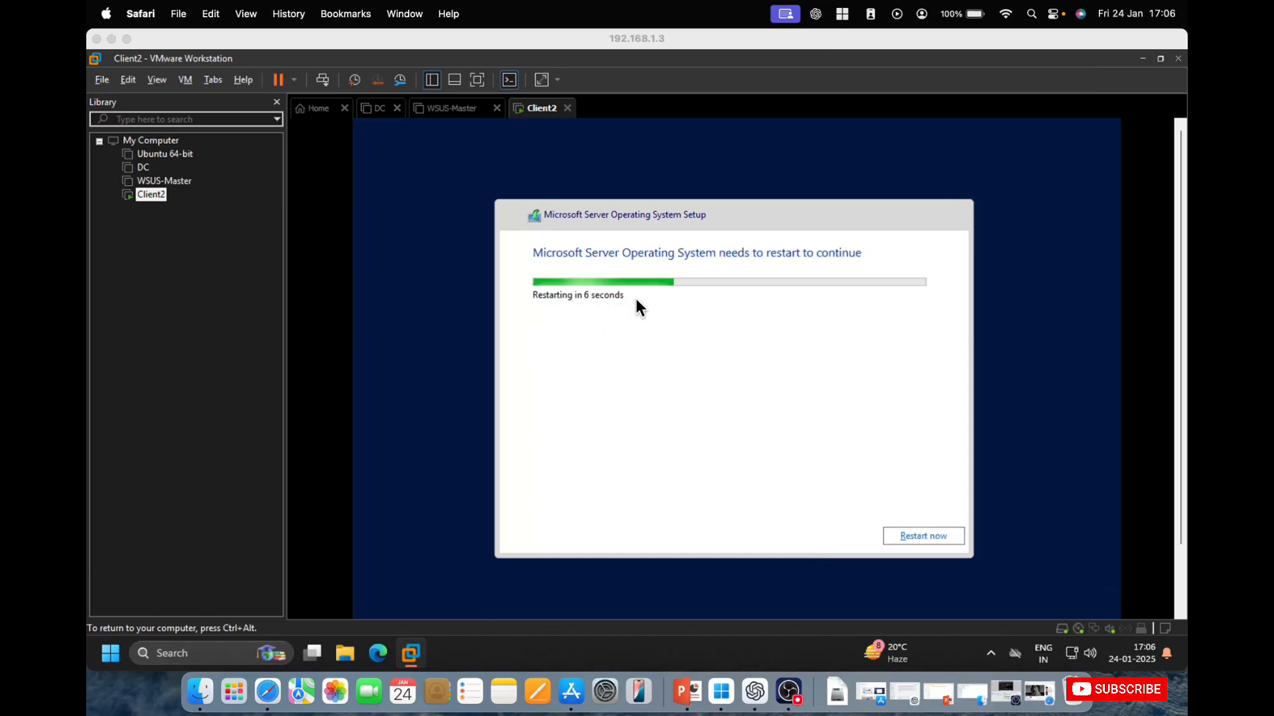
pyautogui.click(923, 535)
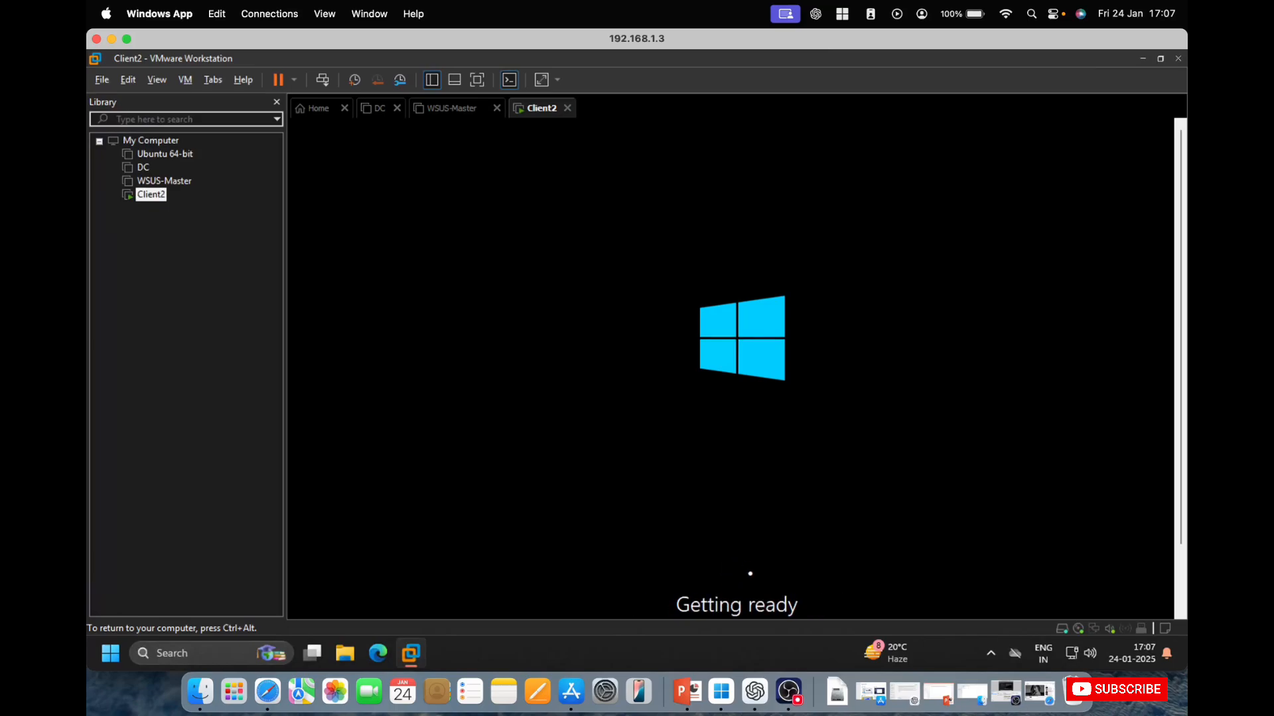
pyautogui.hotkey('ctrl', 'alt')
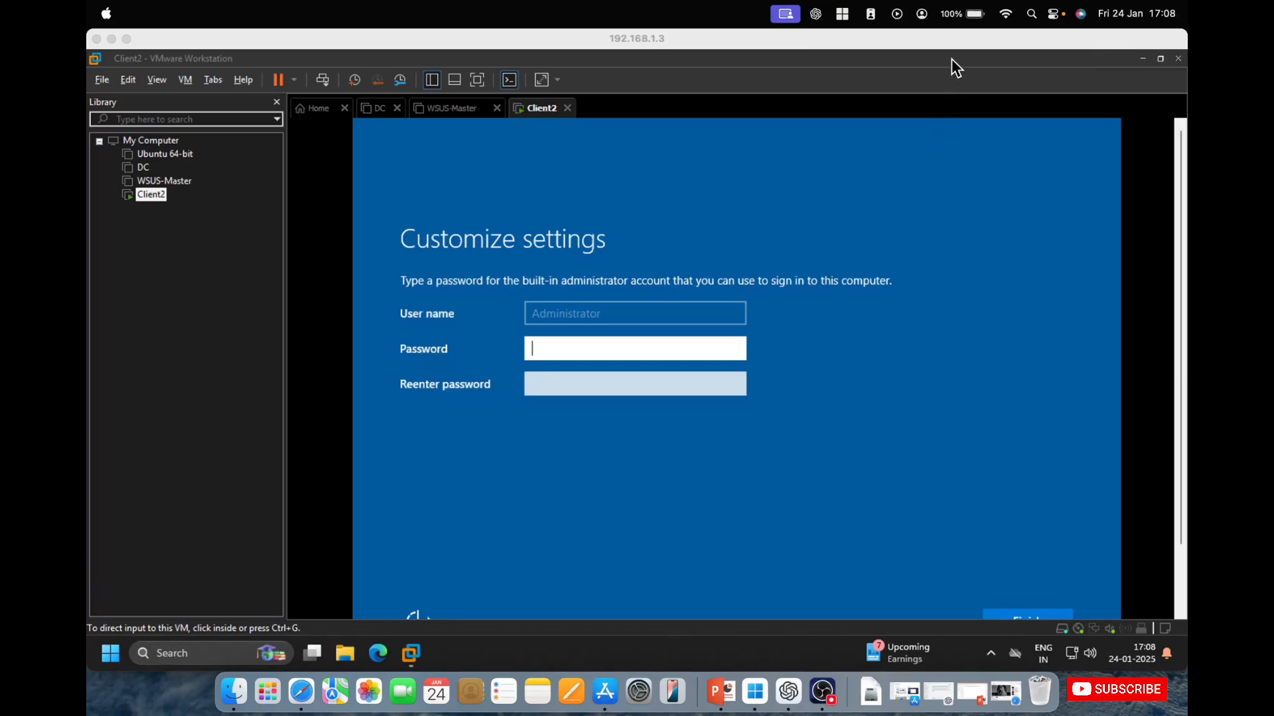
# Step: Set and confirm the password for Client2's built-in administrator account and finish customizing the settings
pyautogui.click(953, 47)
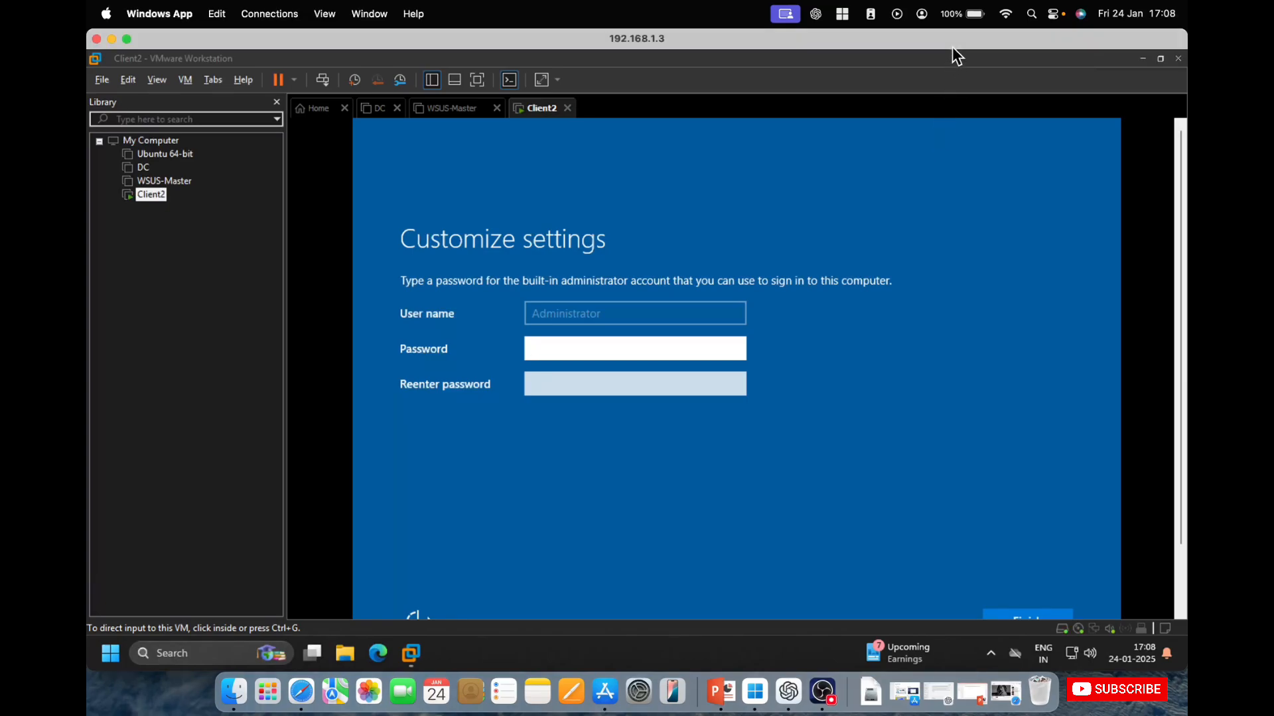
pyautogui.click(578, 350)
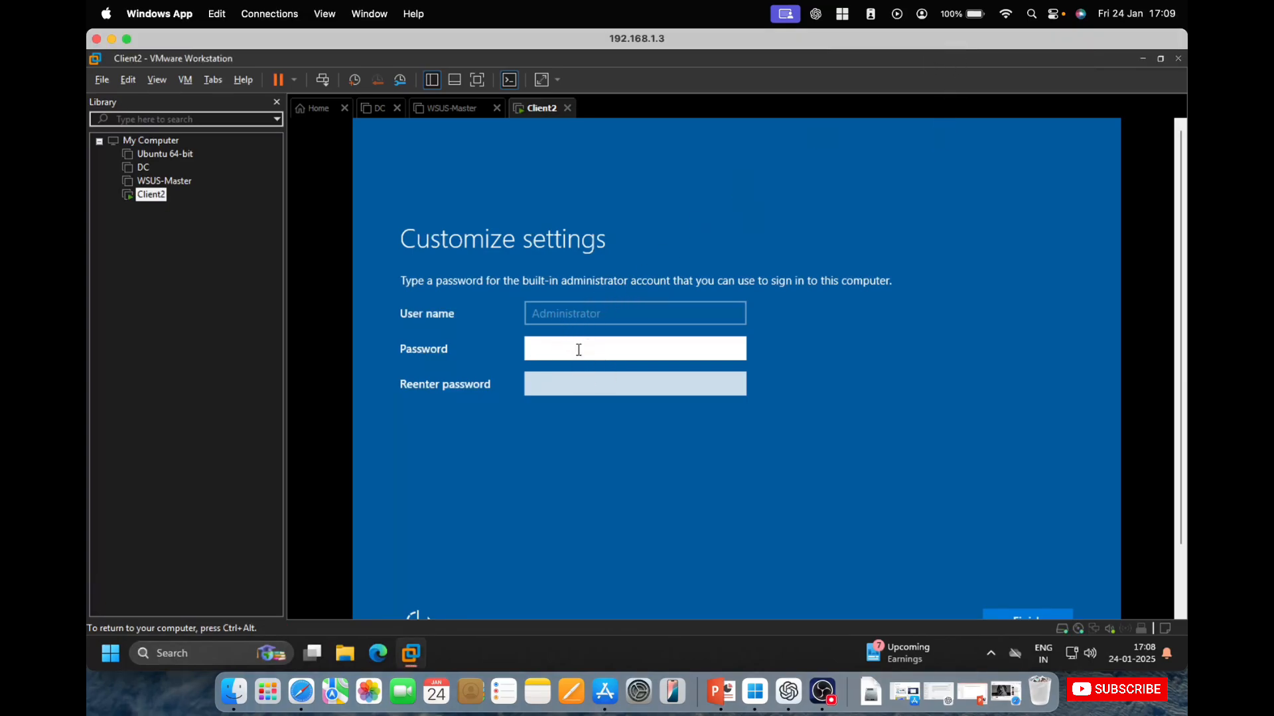
pyautogui.write('••••••••••')
pyautogui.press('Tab')
pyautogui.write('••••')
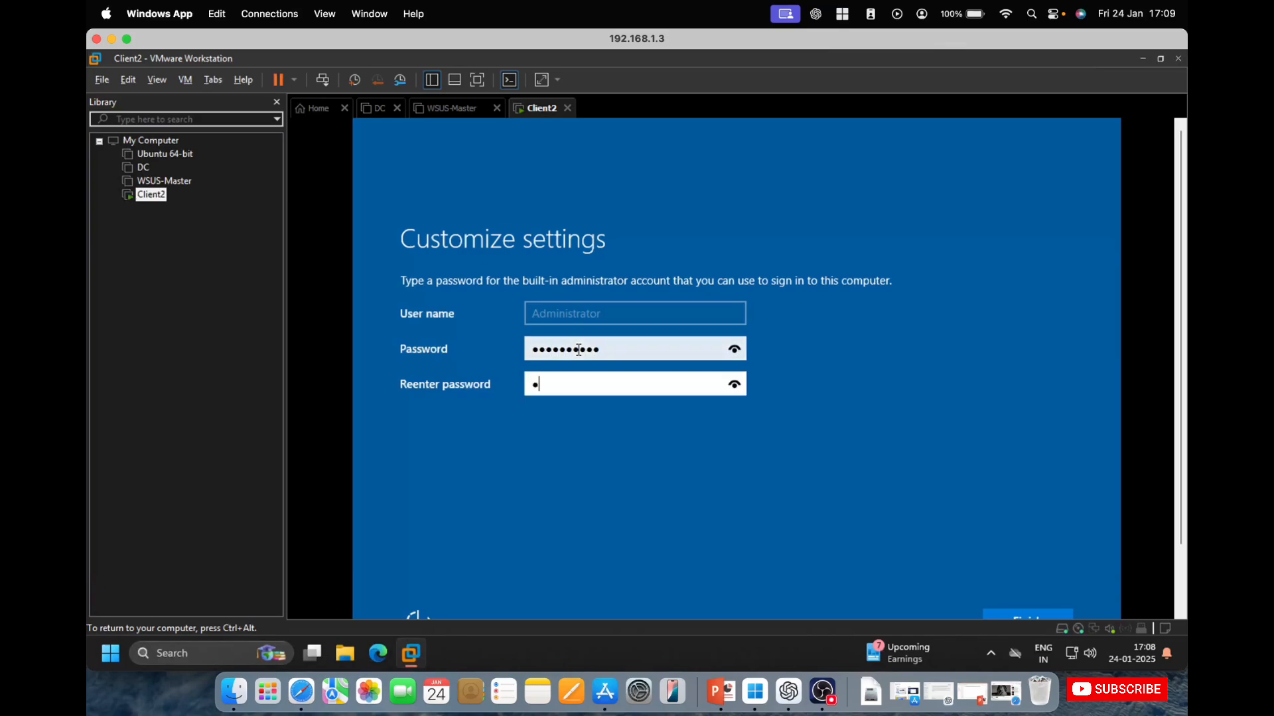
pyautogui.write('••••••')
pyautogui.press('Return')
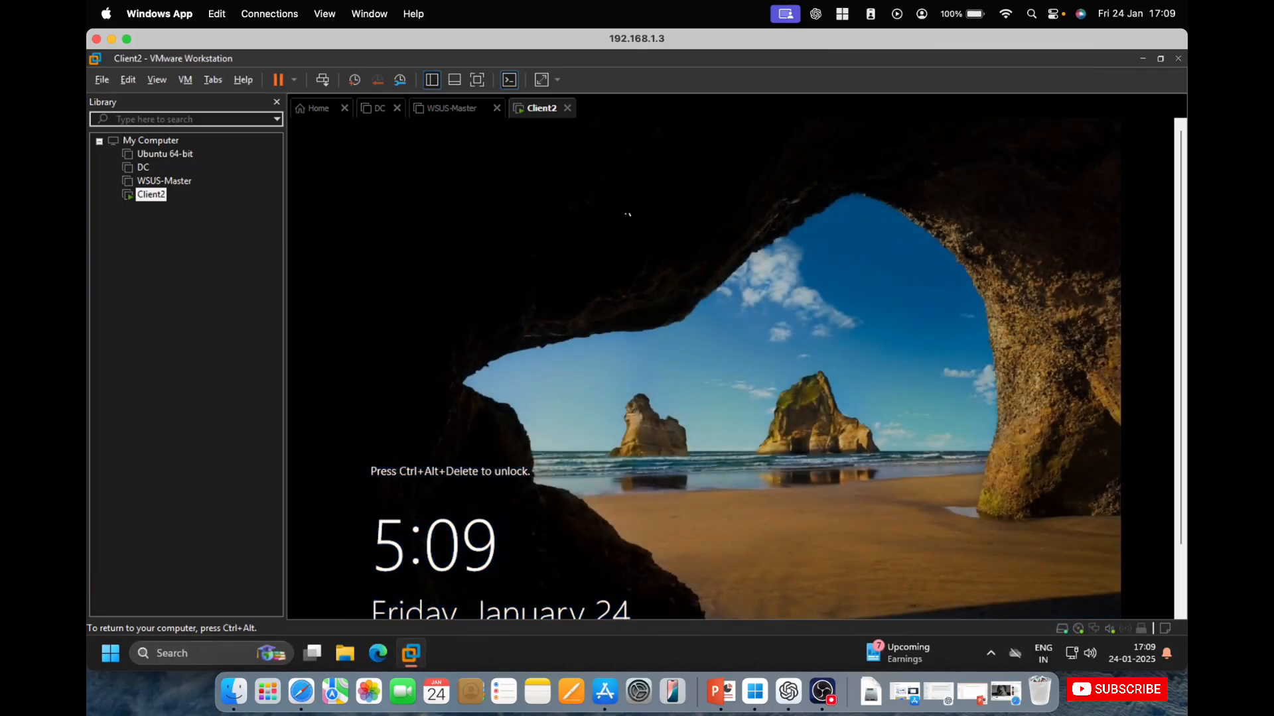
# Step: Unlock Client2 from its lock screen and sign in as Administrator with the account password
pyautogui.rightClick(550, 114)
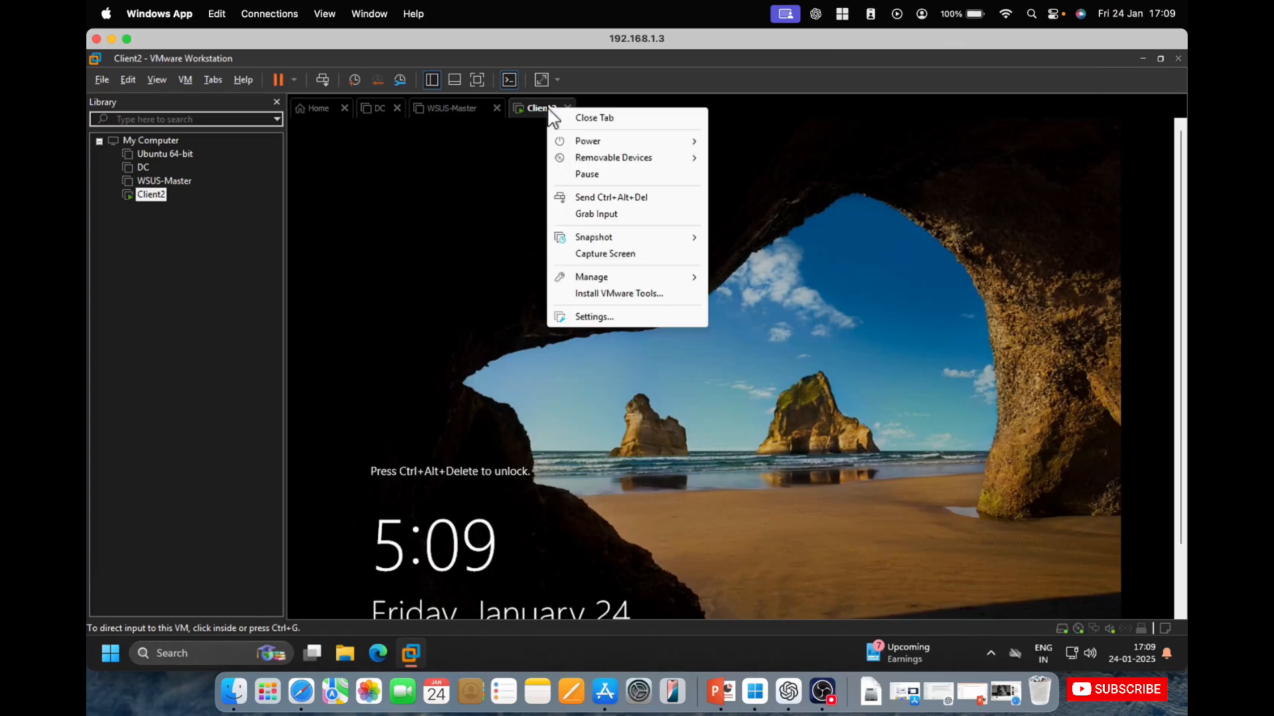
pyautogui.click(597, 198)
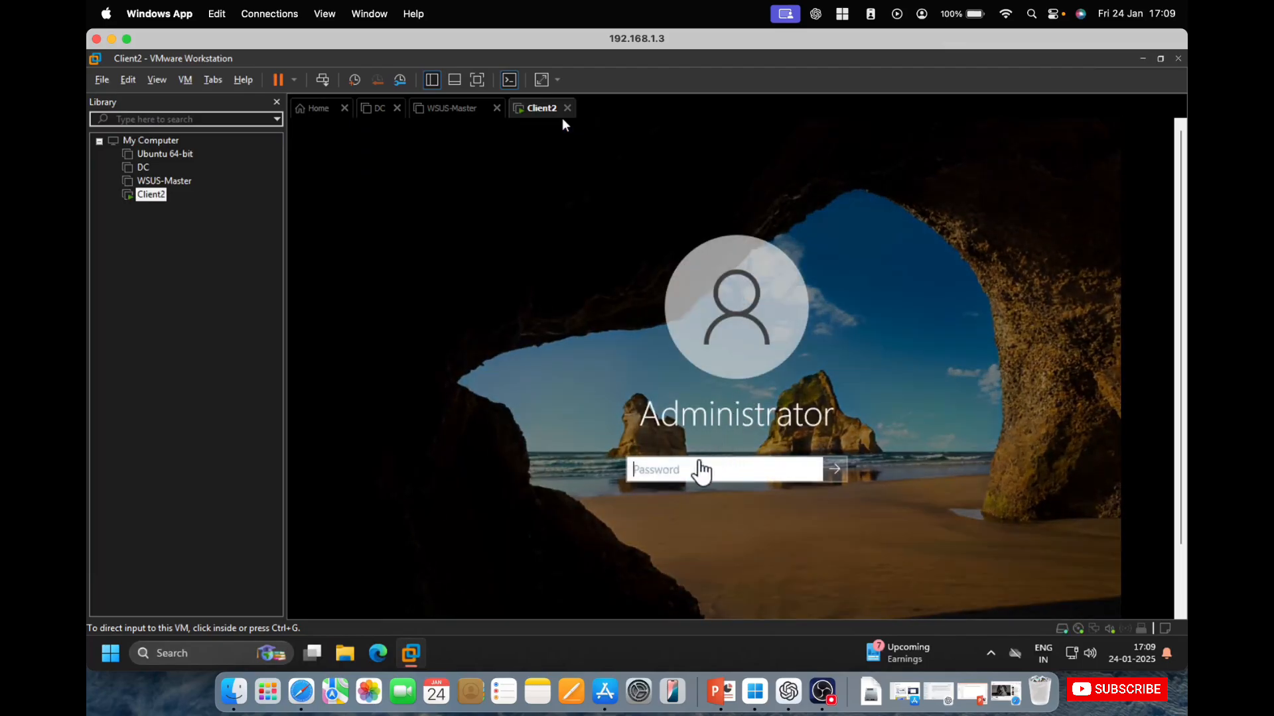
pyautogui.click(697, 466)
pyautogui.write('•••••••••••')
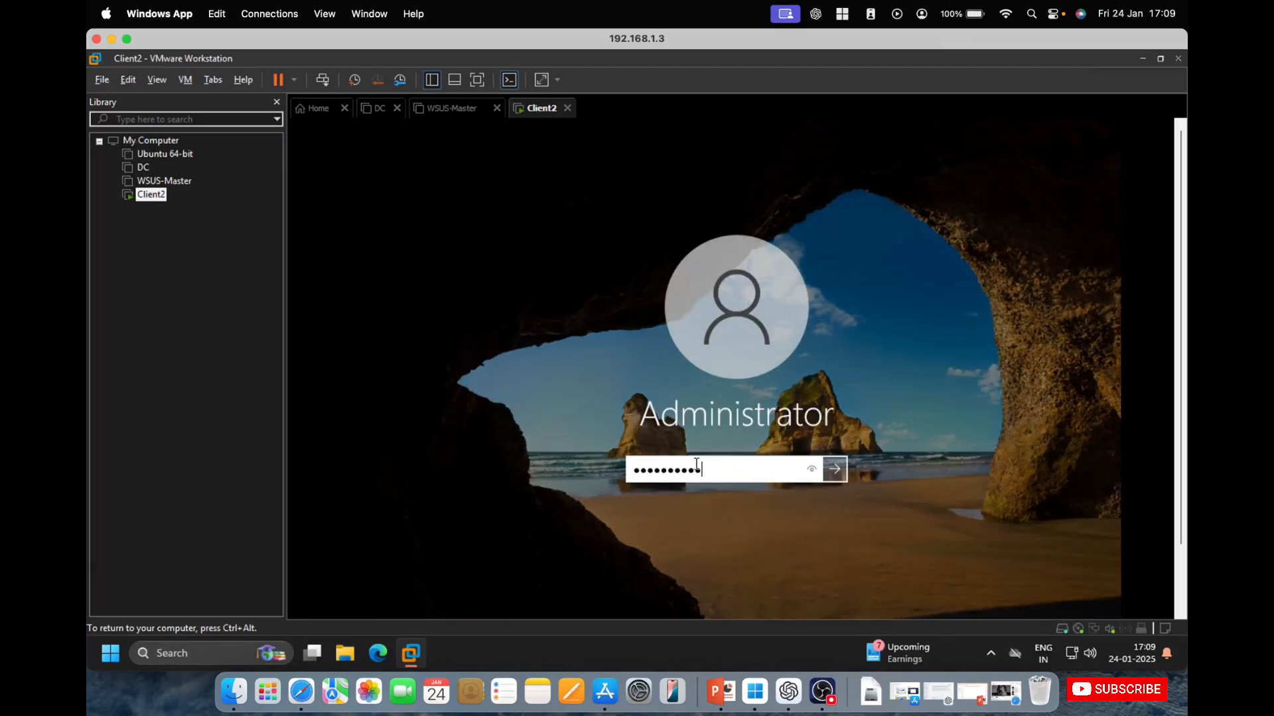
pyautogui.press('Return')
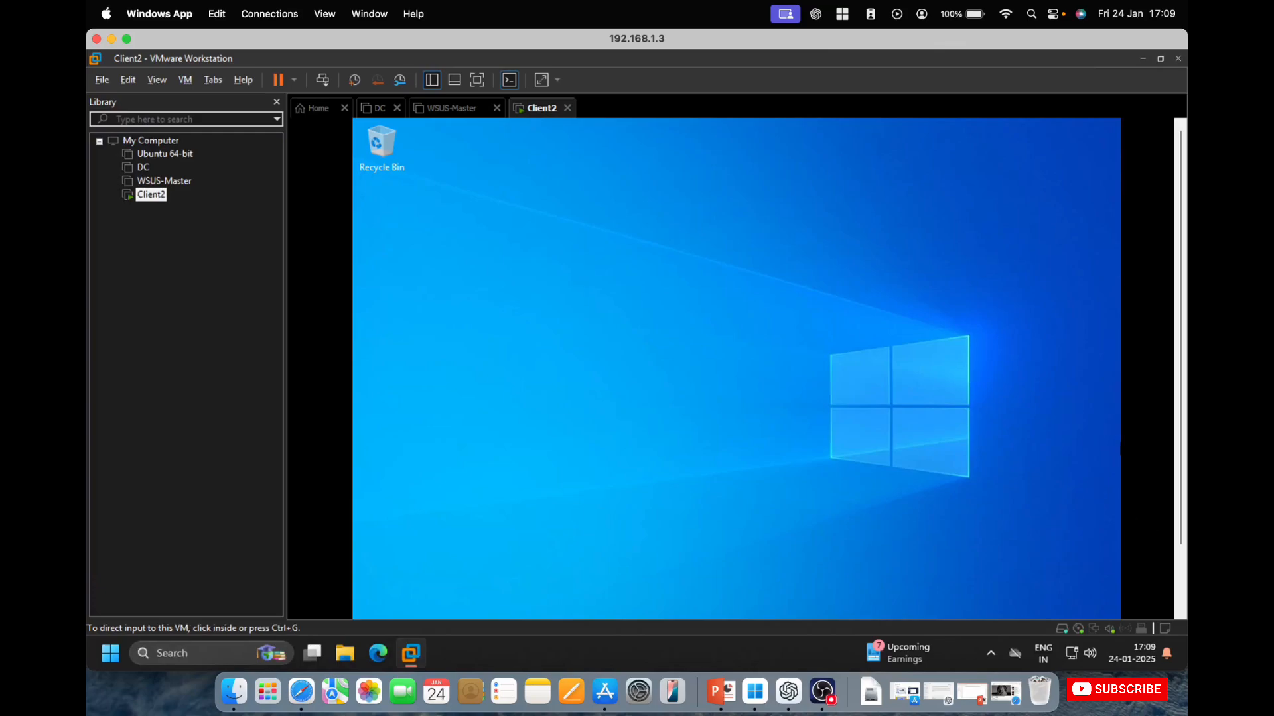
# Step: Stop the Windows Admin Center message in Server Manager from showing again and close it
pyautogui.click(483, 176)
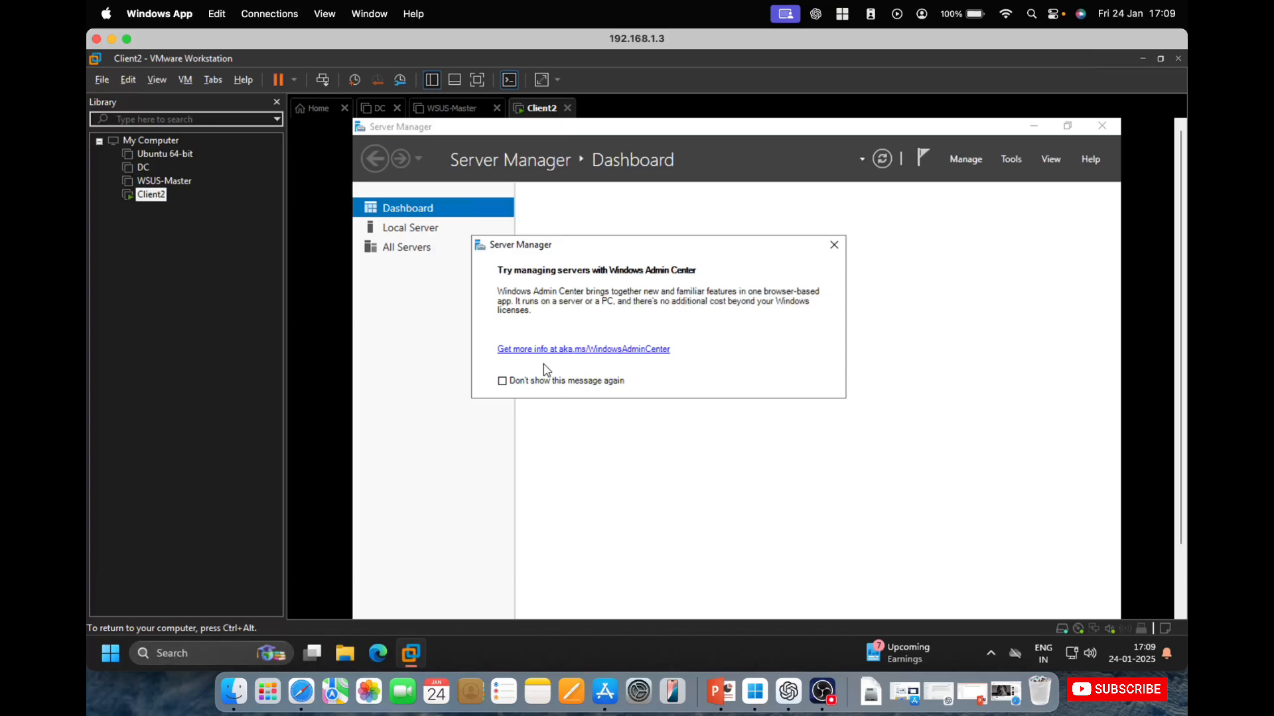
pyautogui.click(516, 381)
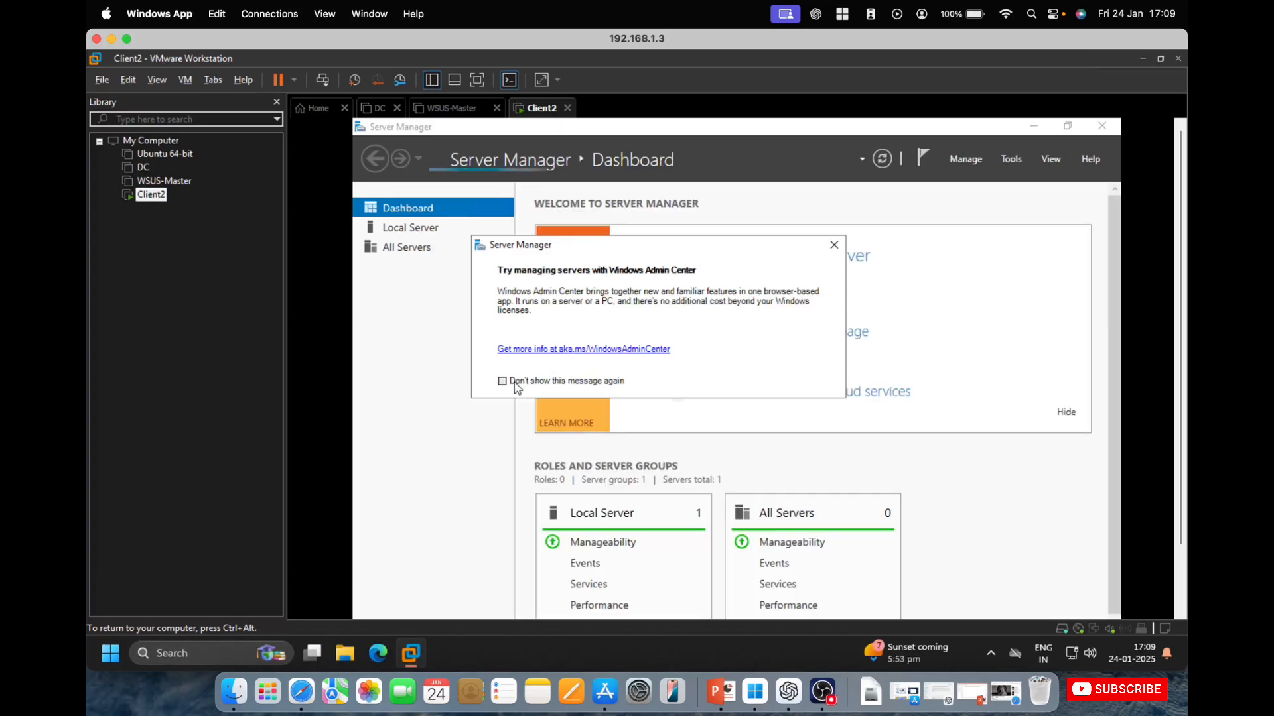
pyautogui.click(833, 244)
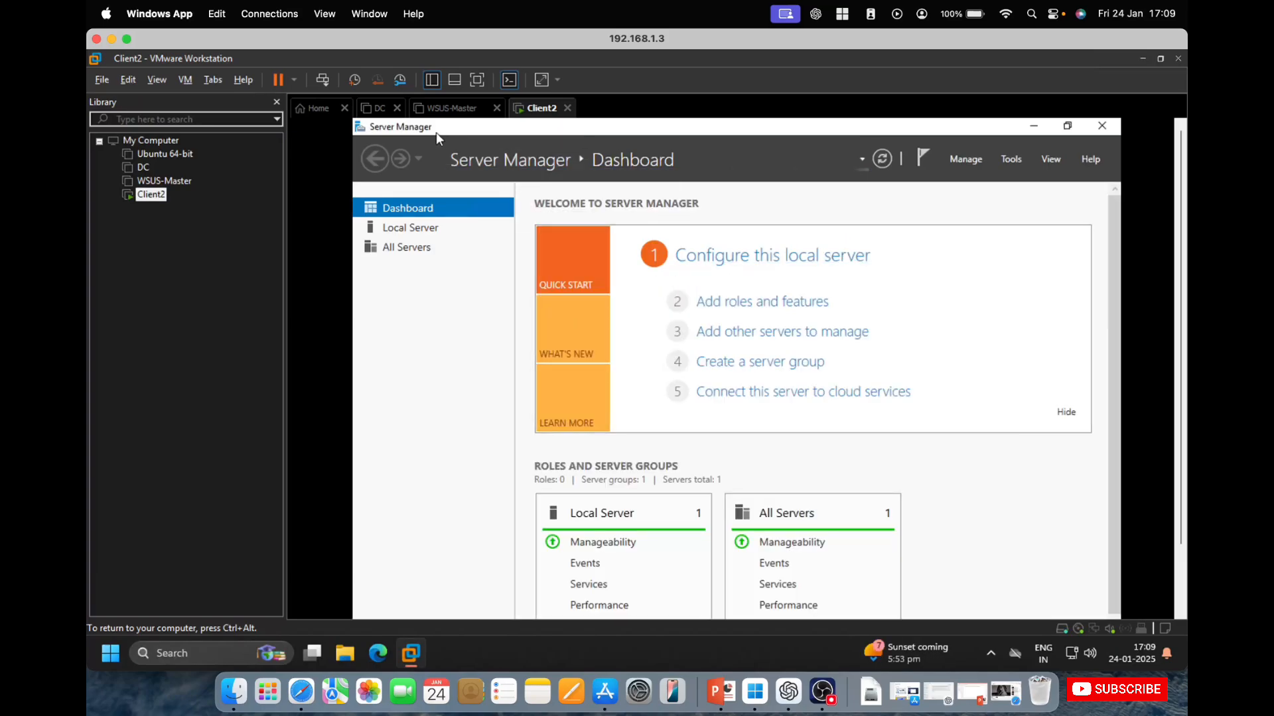
# Step: Minimize Server Manager and allow Client2 to be discoverable by other PCs and devices on the network
pyautogui.click(1032, 126)
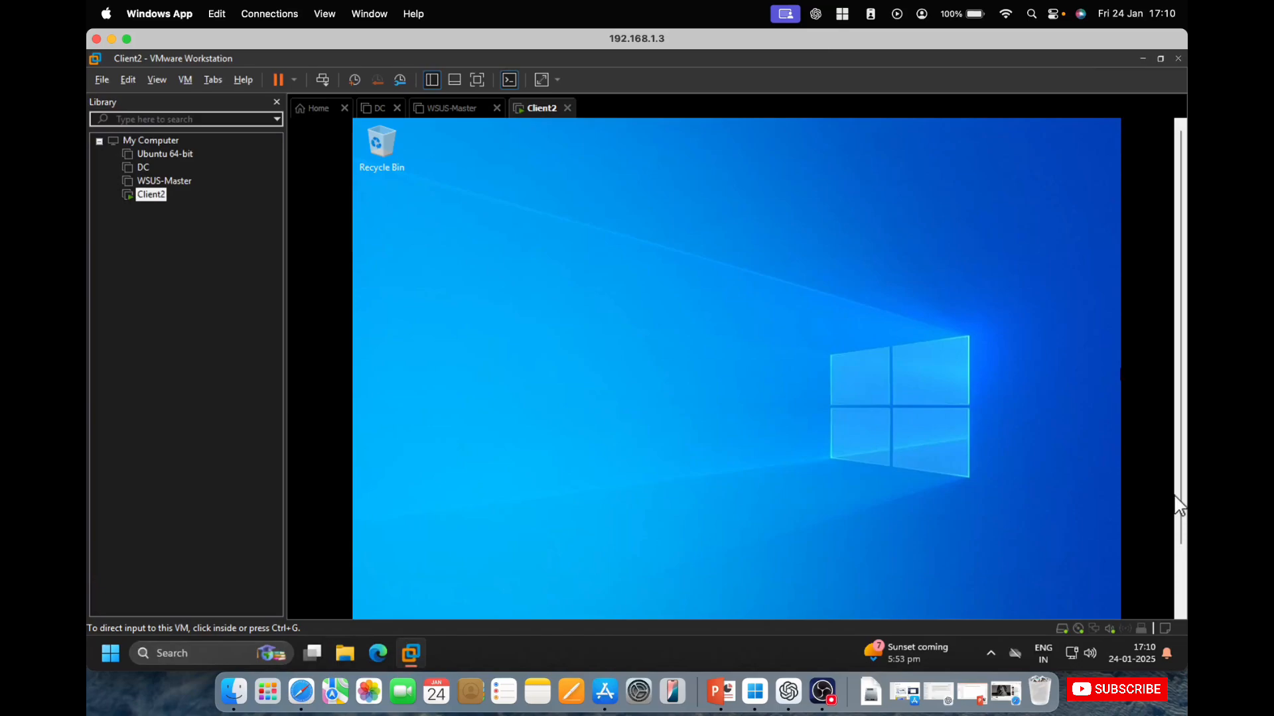
pyautogui.click(1180, 565)
pyautogui.click(899, 438)
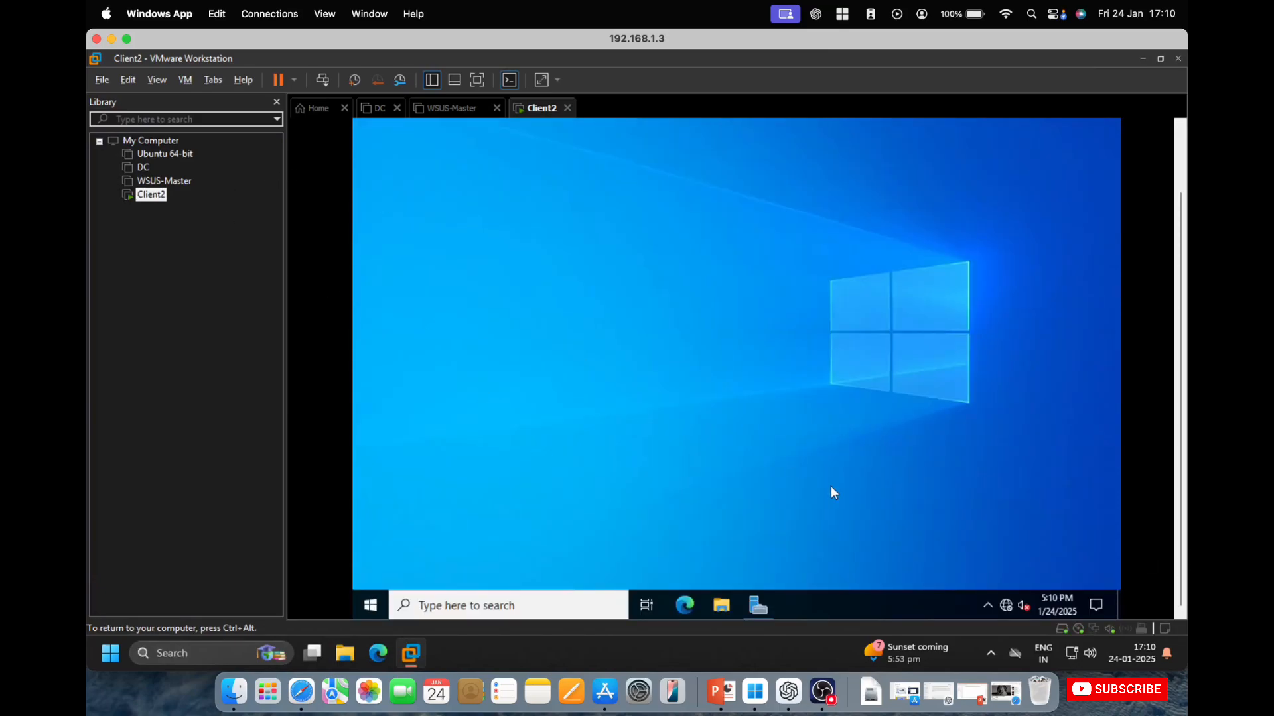
pyautogui.click(1094, 630)
pyautogui.click(1101, 601)
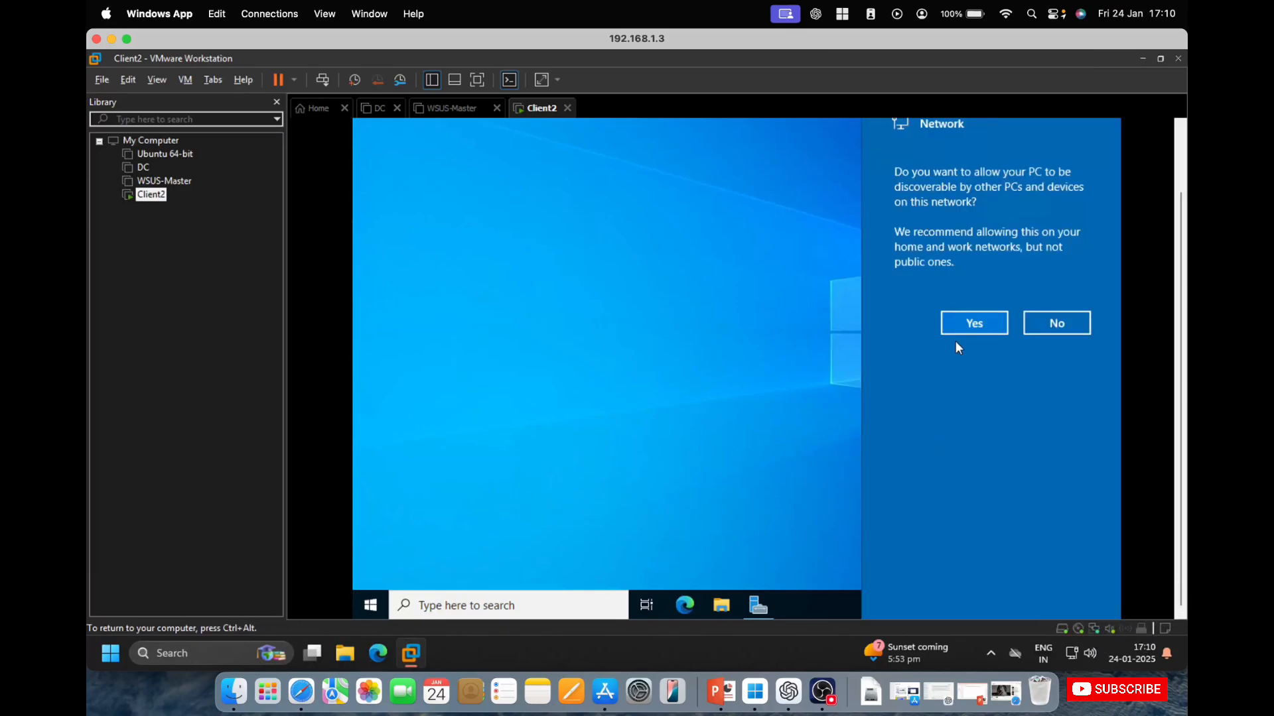
pyautogui.click(952, 322)
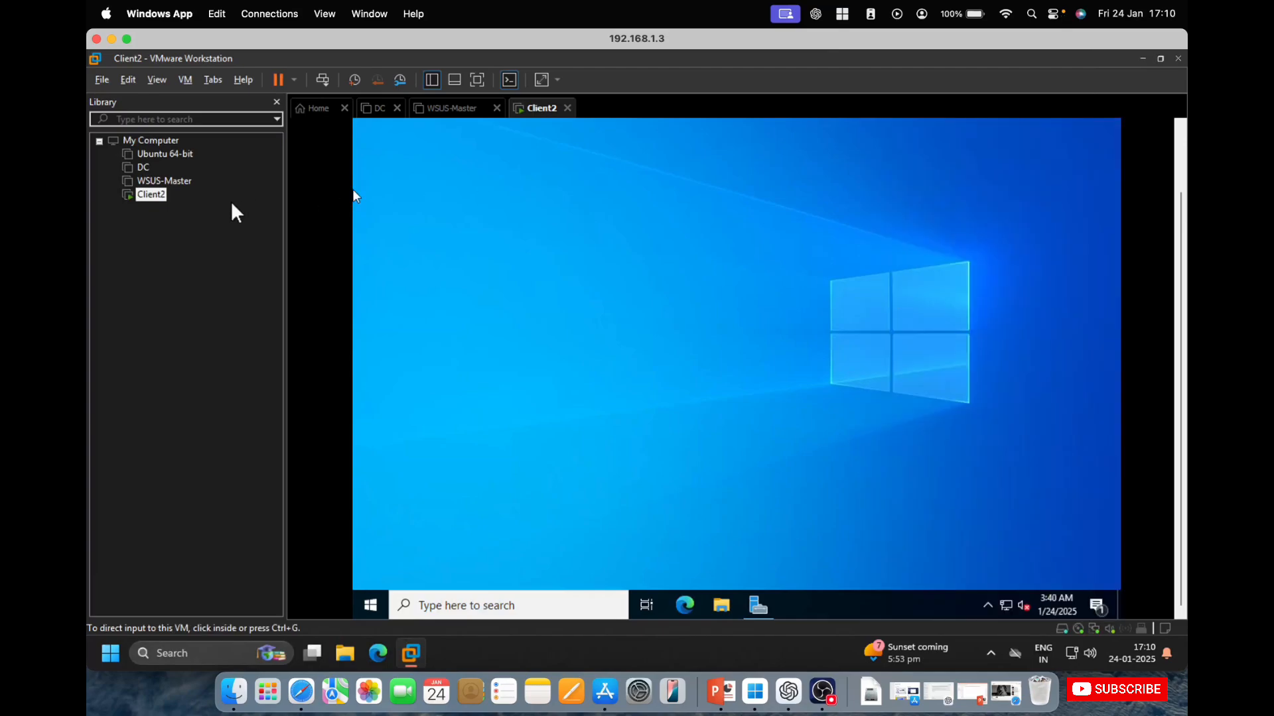
# Step: Start the VMware Tools installation for Client2, launch its installer from DVD Drive (D:), and dismiss the installation hint
pyautogui.rightClick(160, 193)
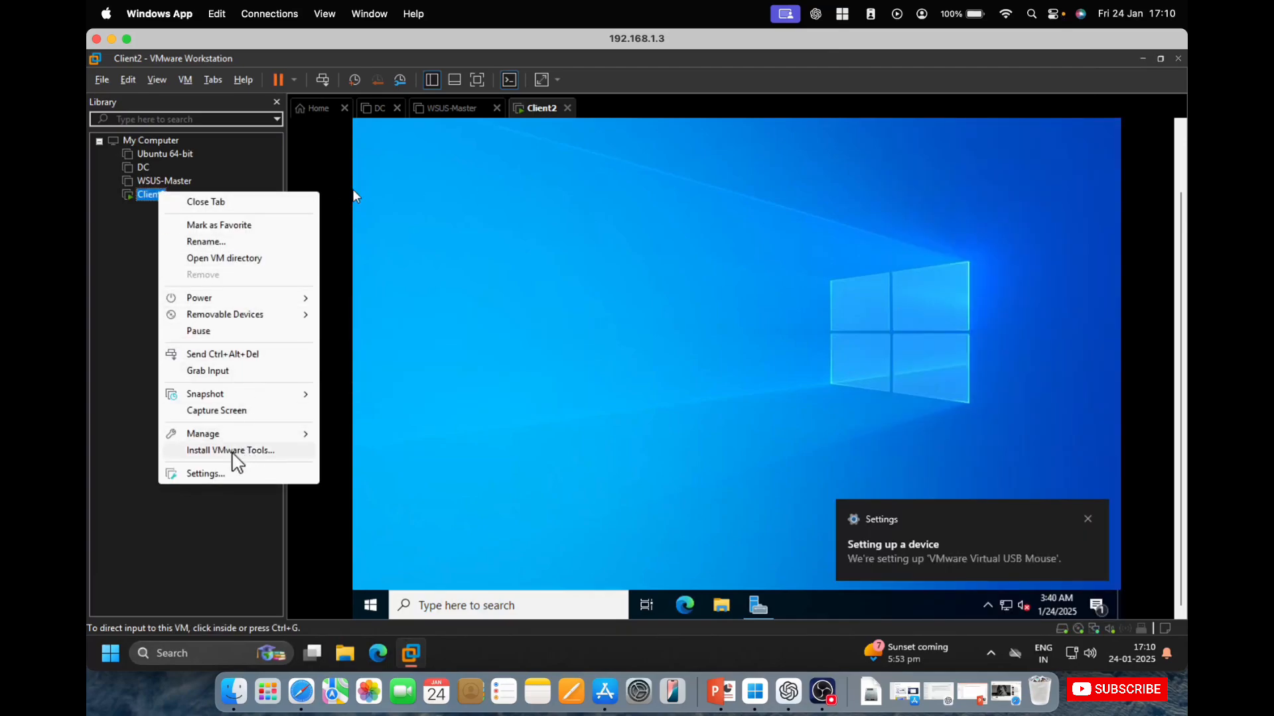
pyautogui.click(256, 454)
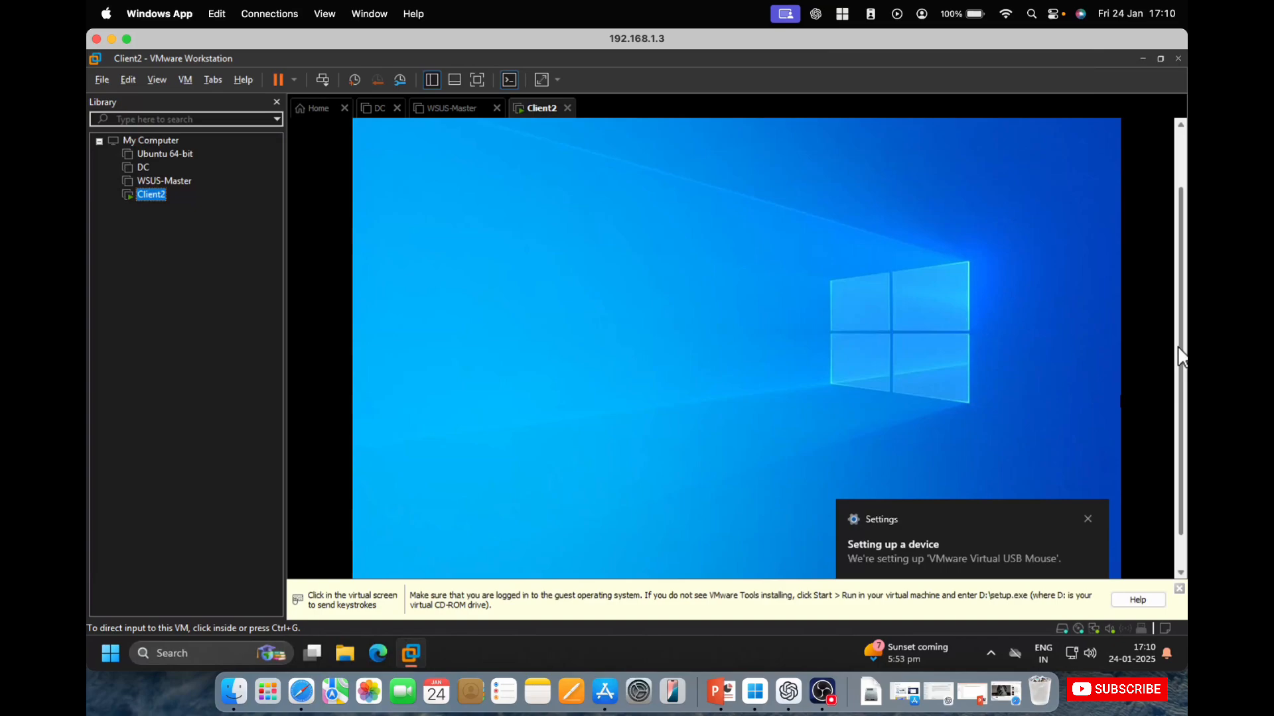
pyautogui.moveTo(1181, 349); pyautogui.dragTo(1180, 209)
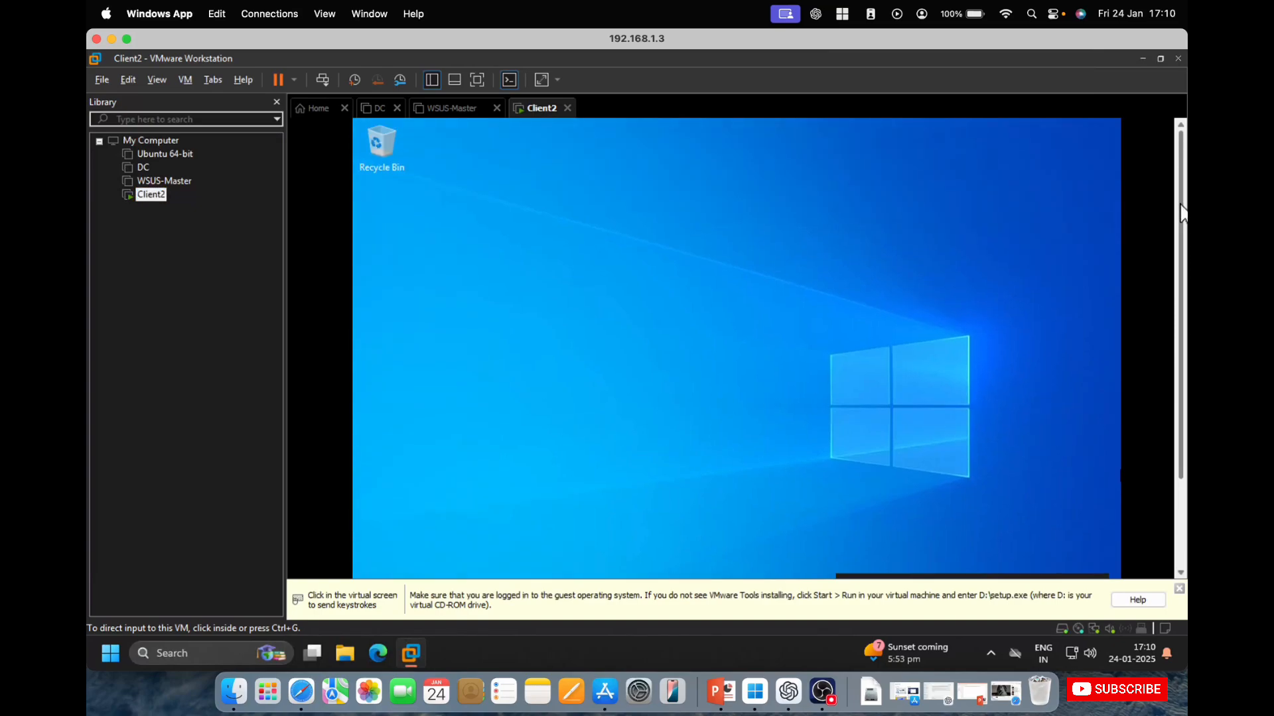
pyautogui.doubleClick(378, 165)
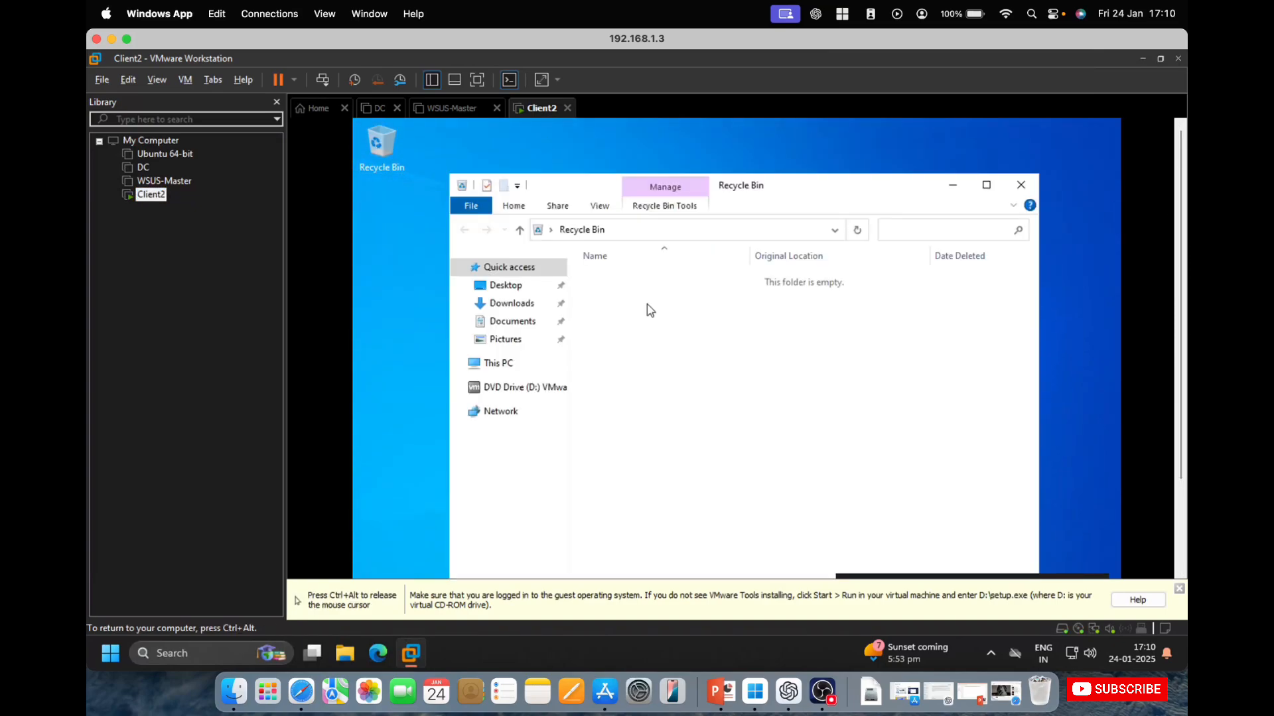
pyautogui.click(512, 389)
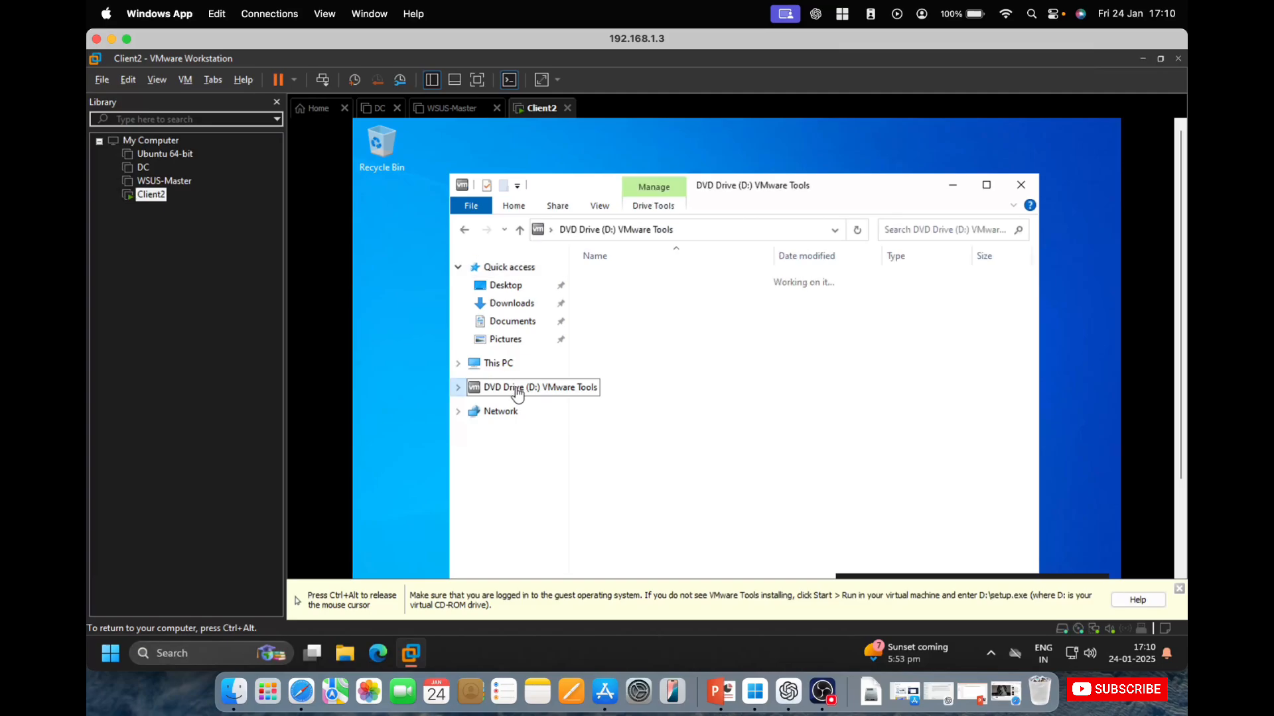
pyautogui.click(511, 370)
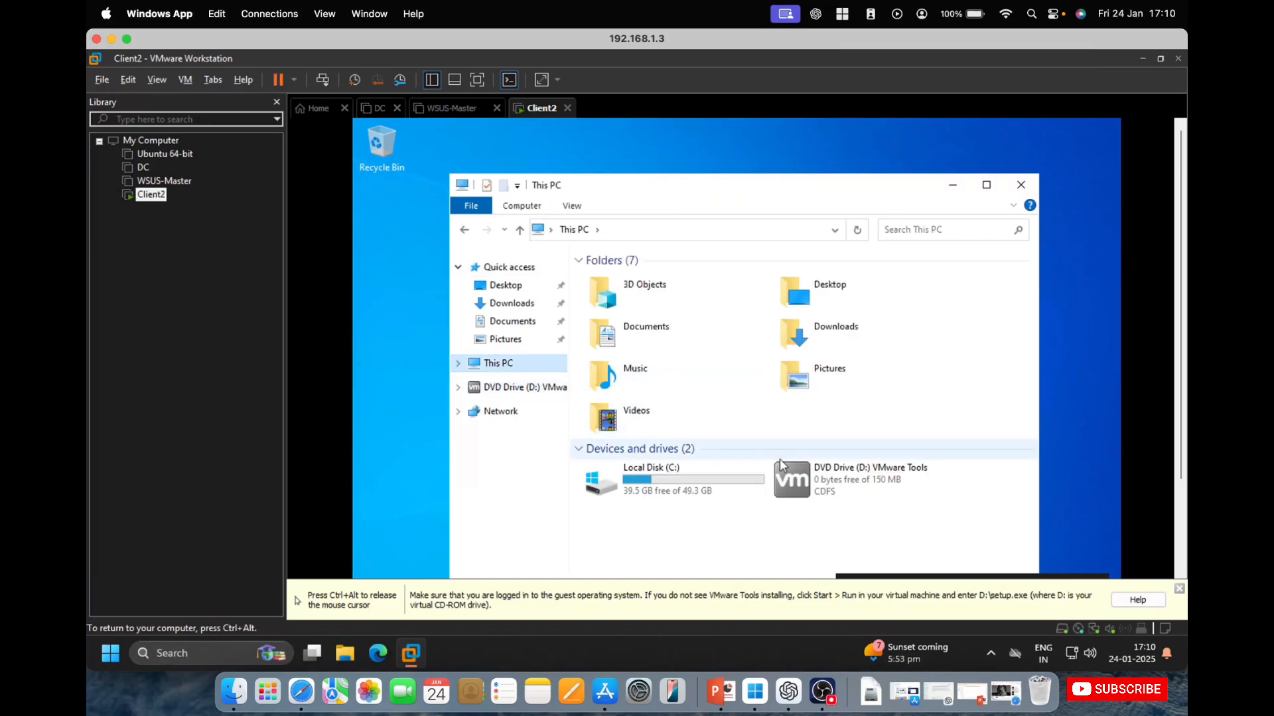
pyautogui.doubleClick(829, 486)
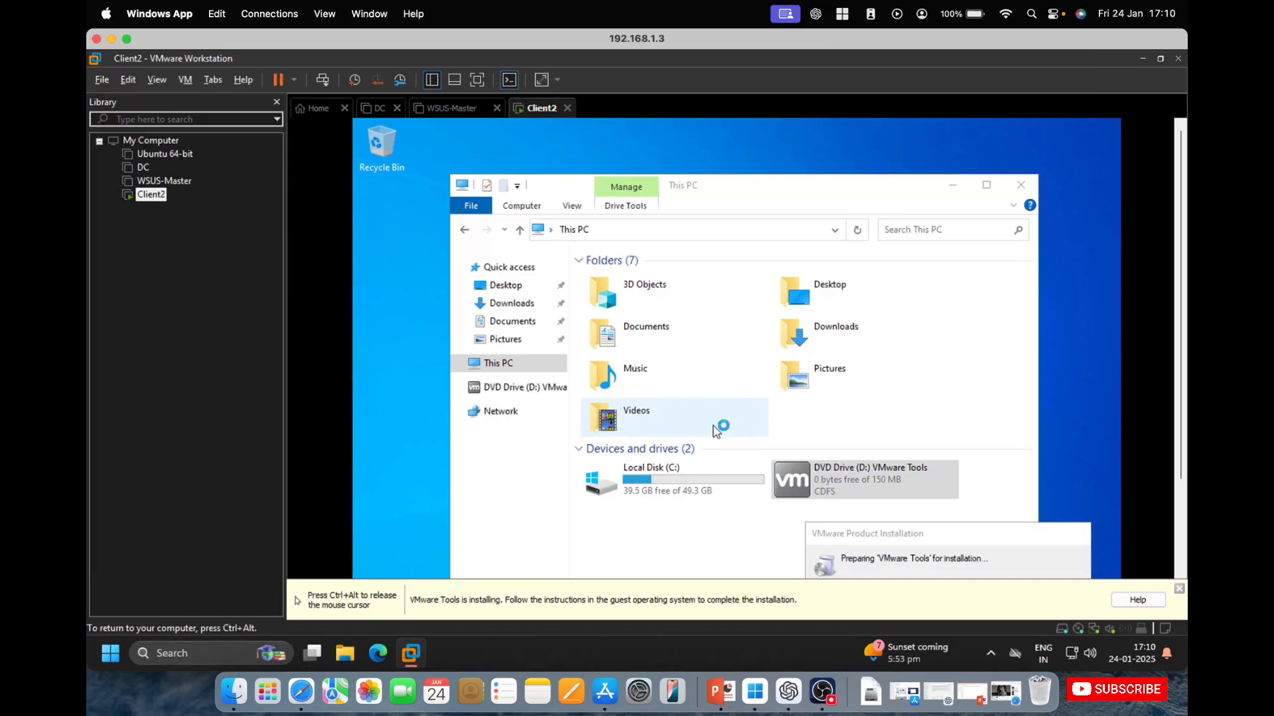
pyautogui.hotkey('ctrl', 'alt')
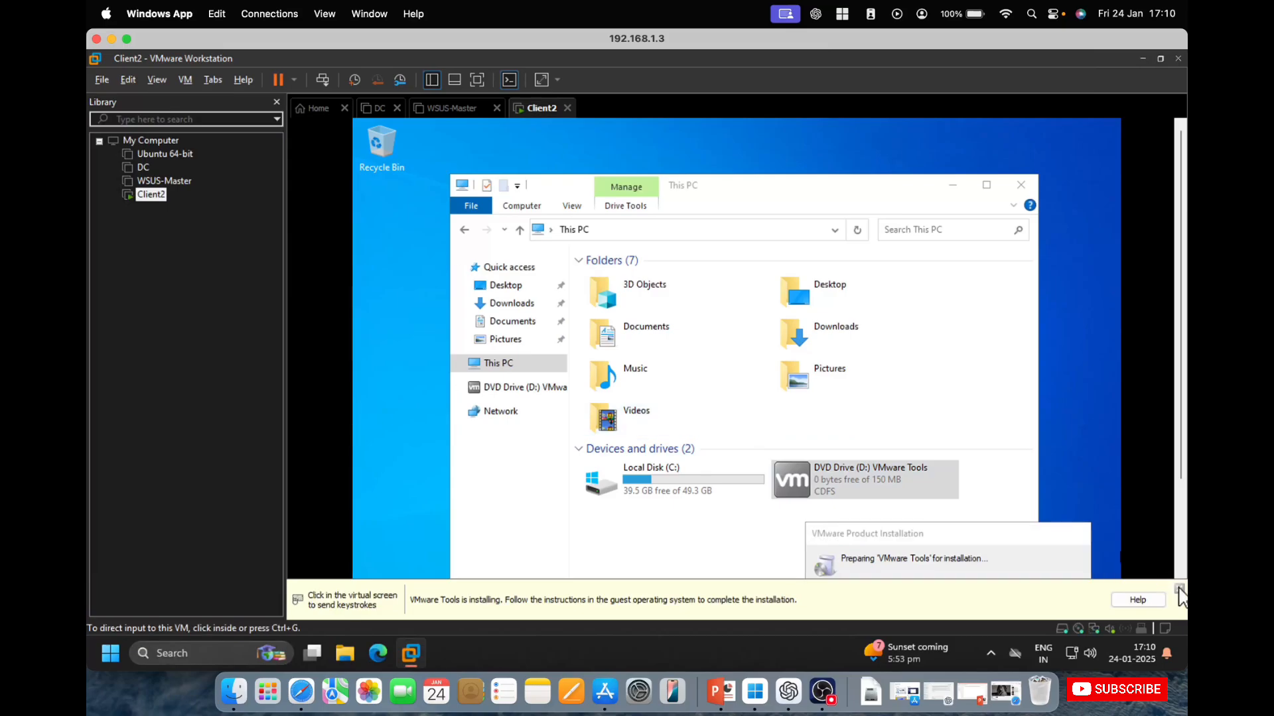
pyautogui.click(1179, 588)
pyautogui.click(1136, 574)
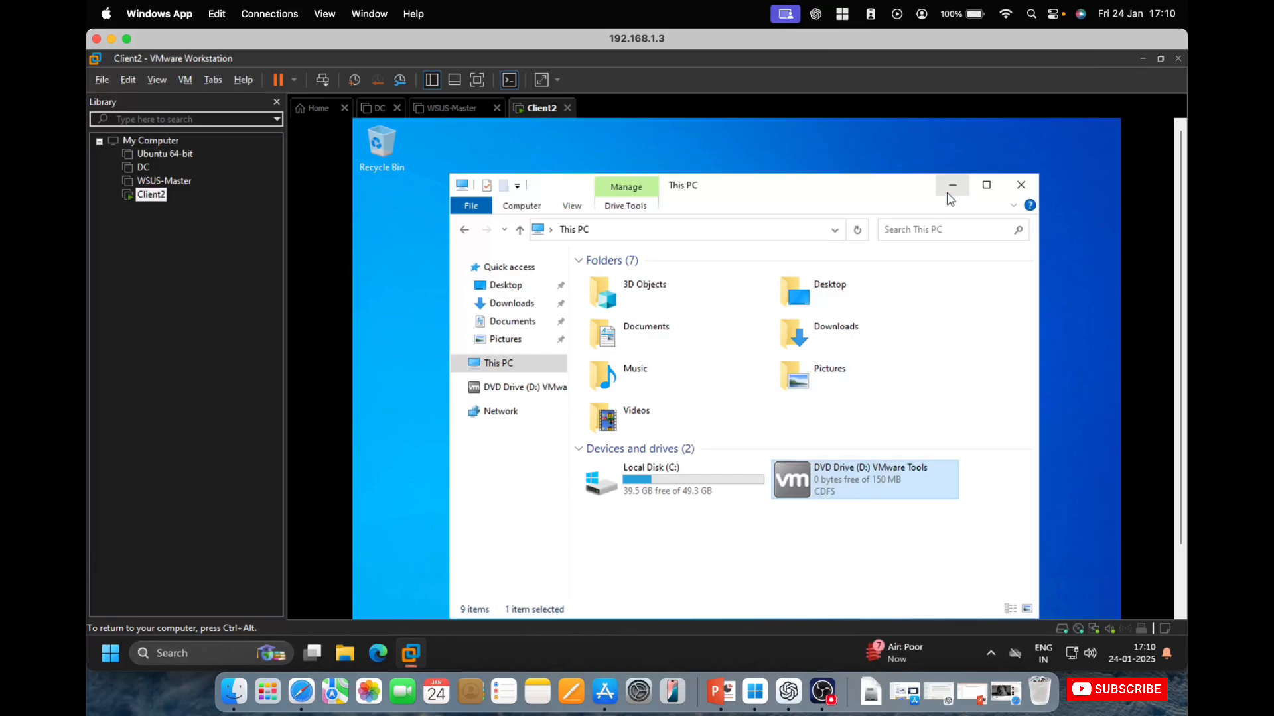
pyautogui.rightClick(820, 500)
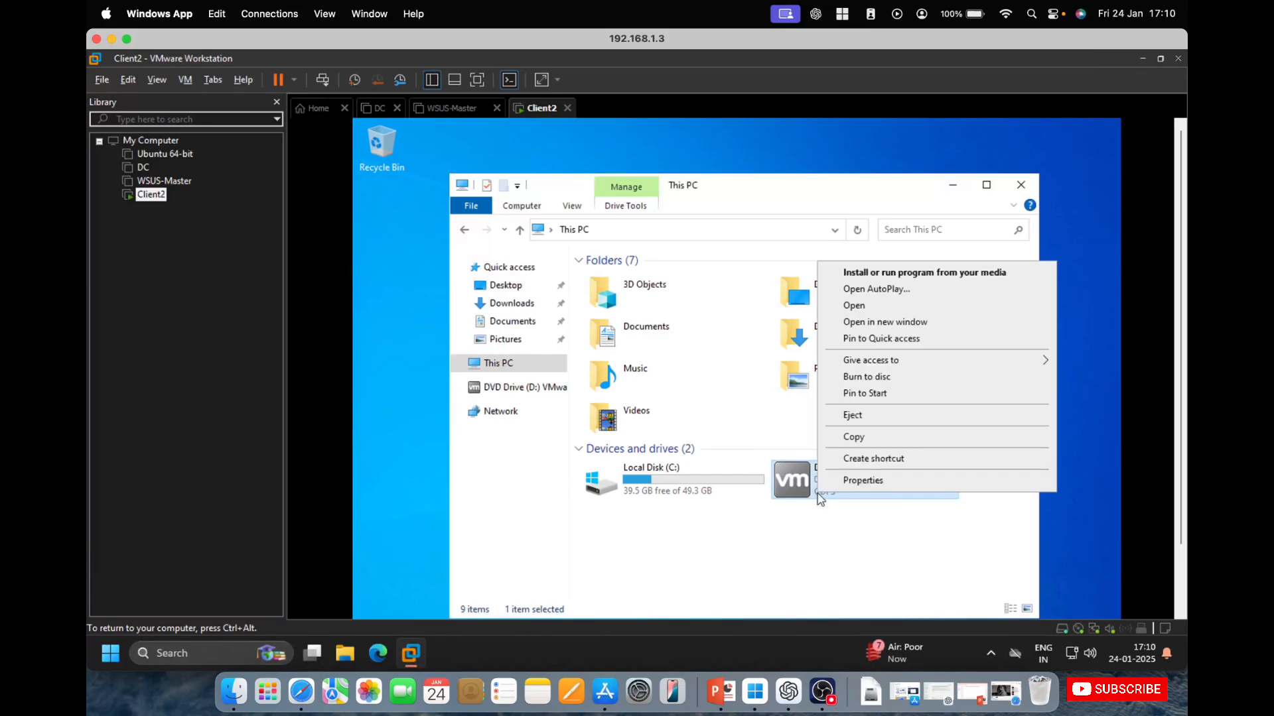
pyautogui.click(877, 323)
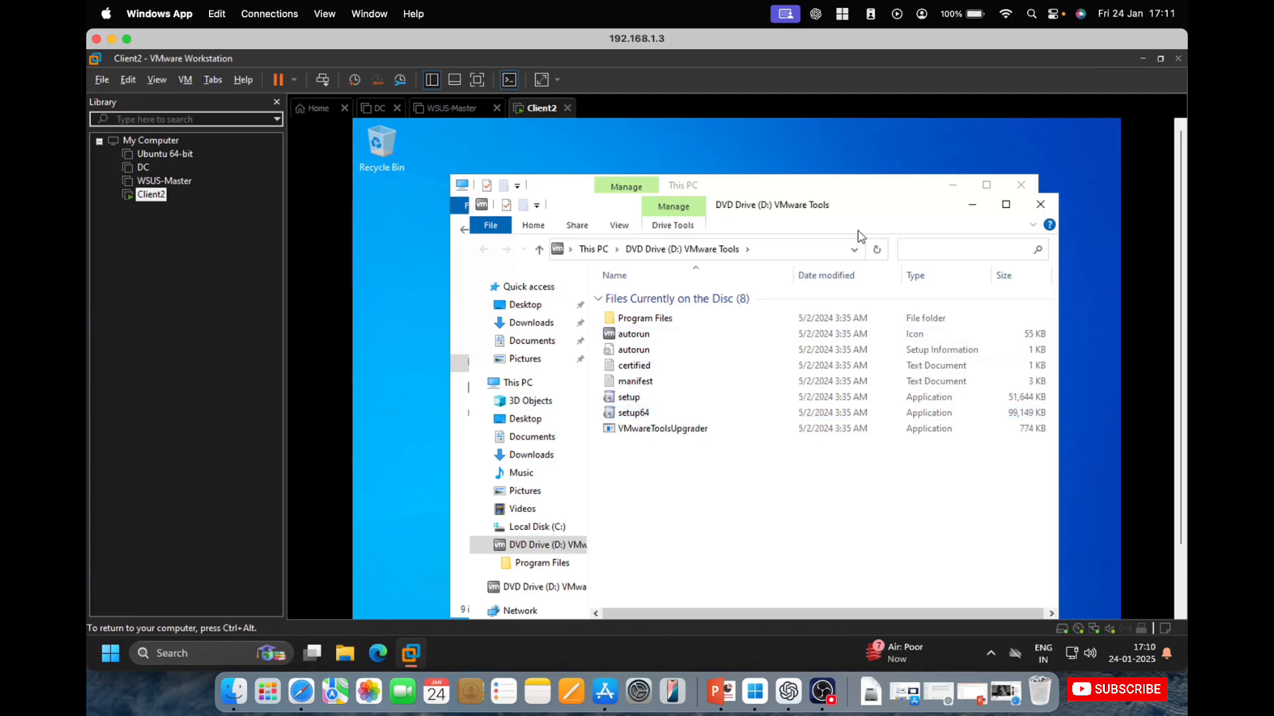
pyautogui.click(1040, 205)
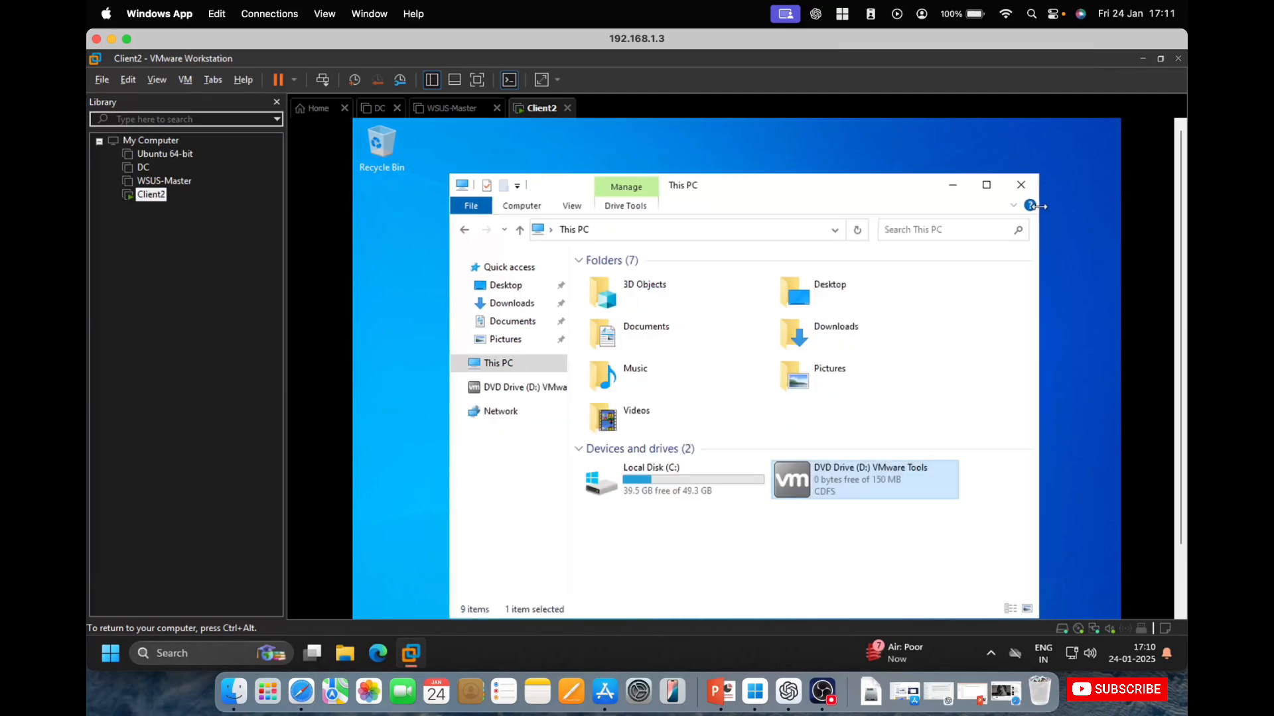
# Step: Minimize the This PC window and install VMware Tools with the Typical setup type
pyautogui.click(953, 185)
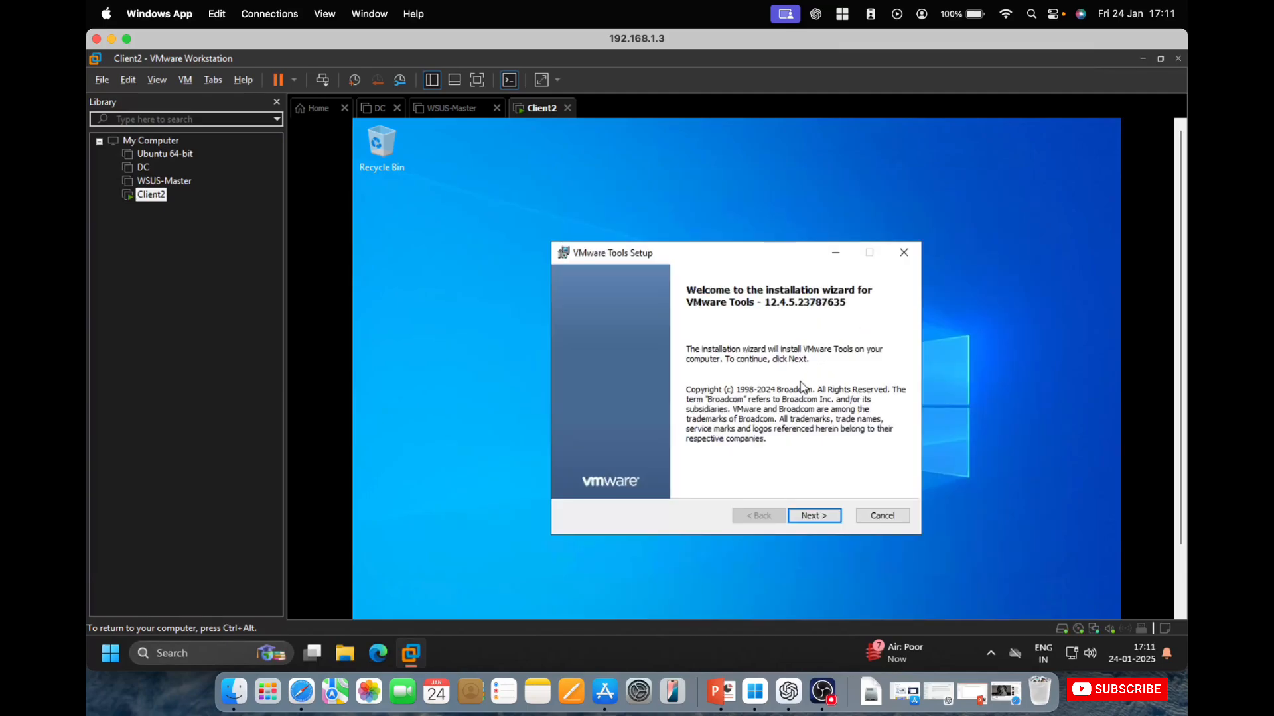
pyautogui.click(810, 515)
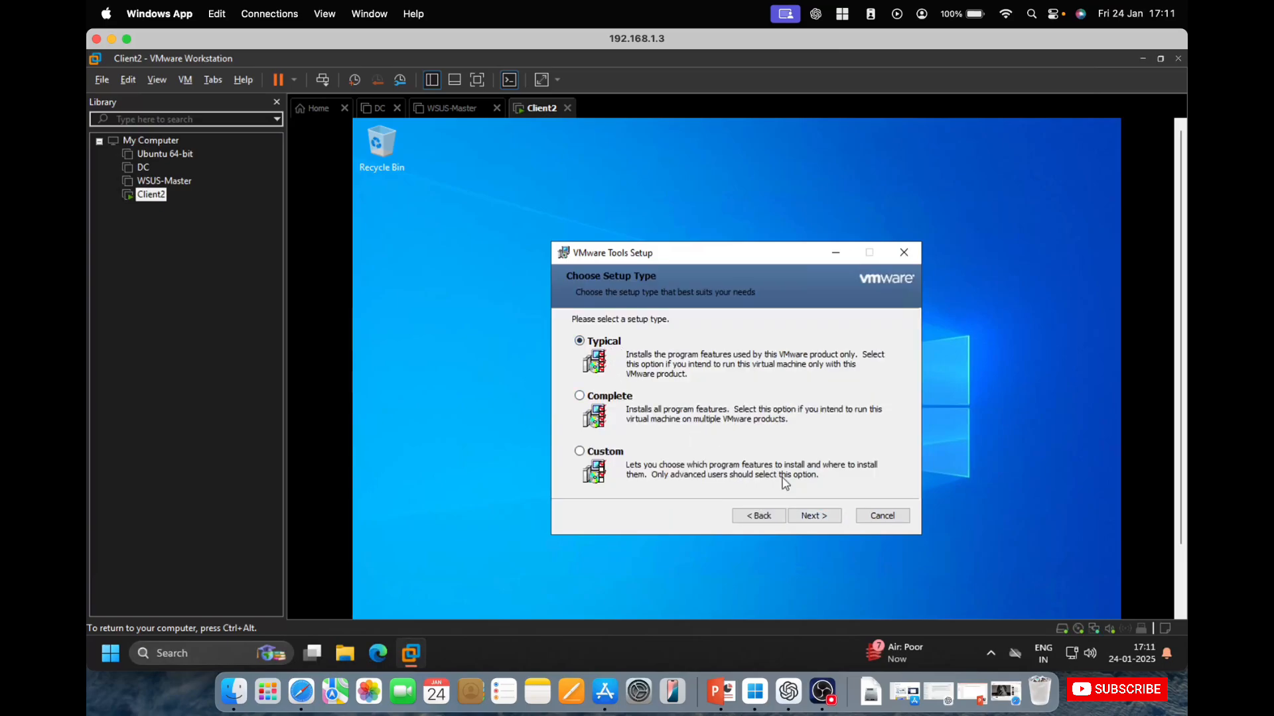
pyautogui.click(806, 517)
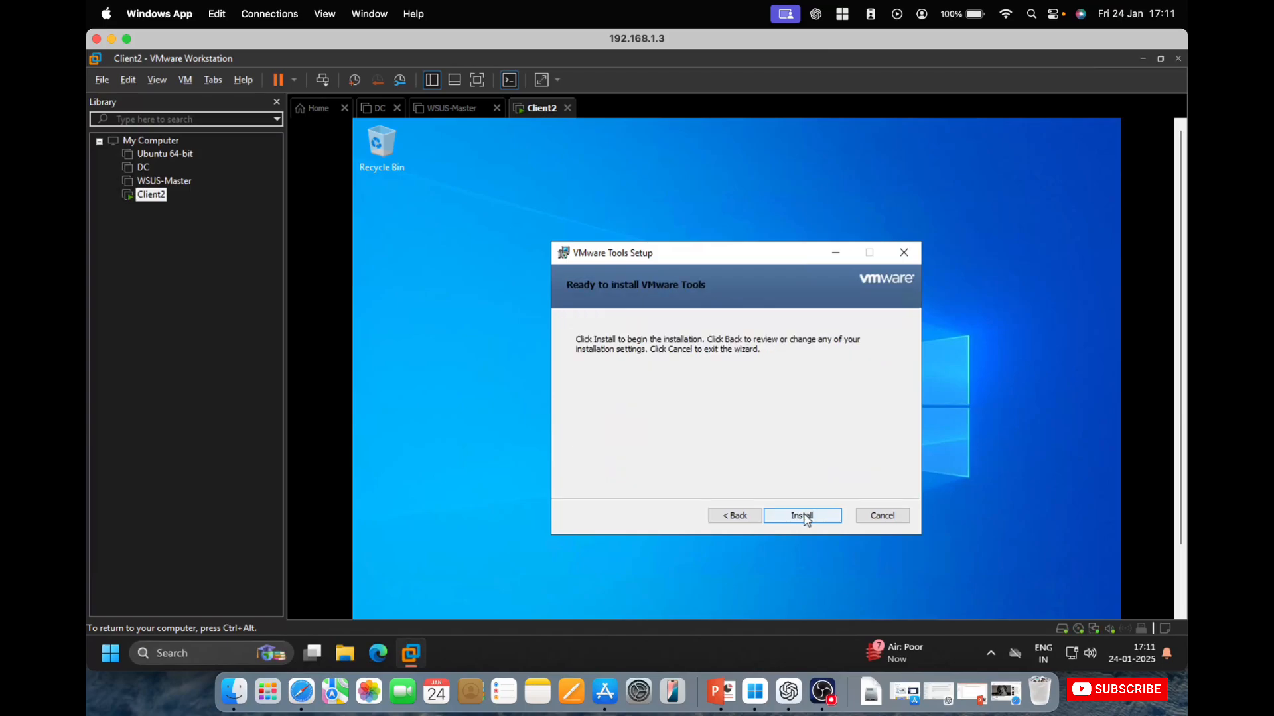
pyautogui.click(803, 516)
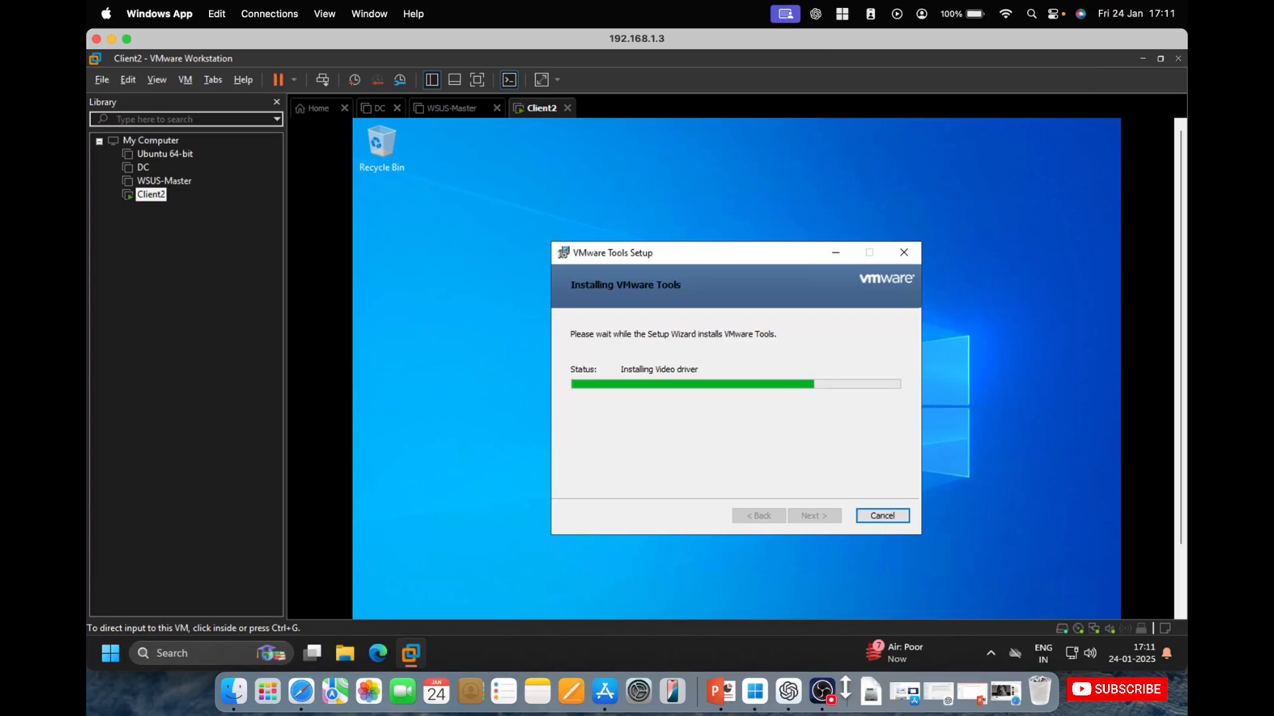
# Step: Finish the VMware Tools setup wizard and decline the immediate restart of Client2
pyautogui.hotkey('ctrl', 'p')
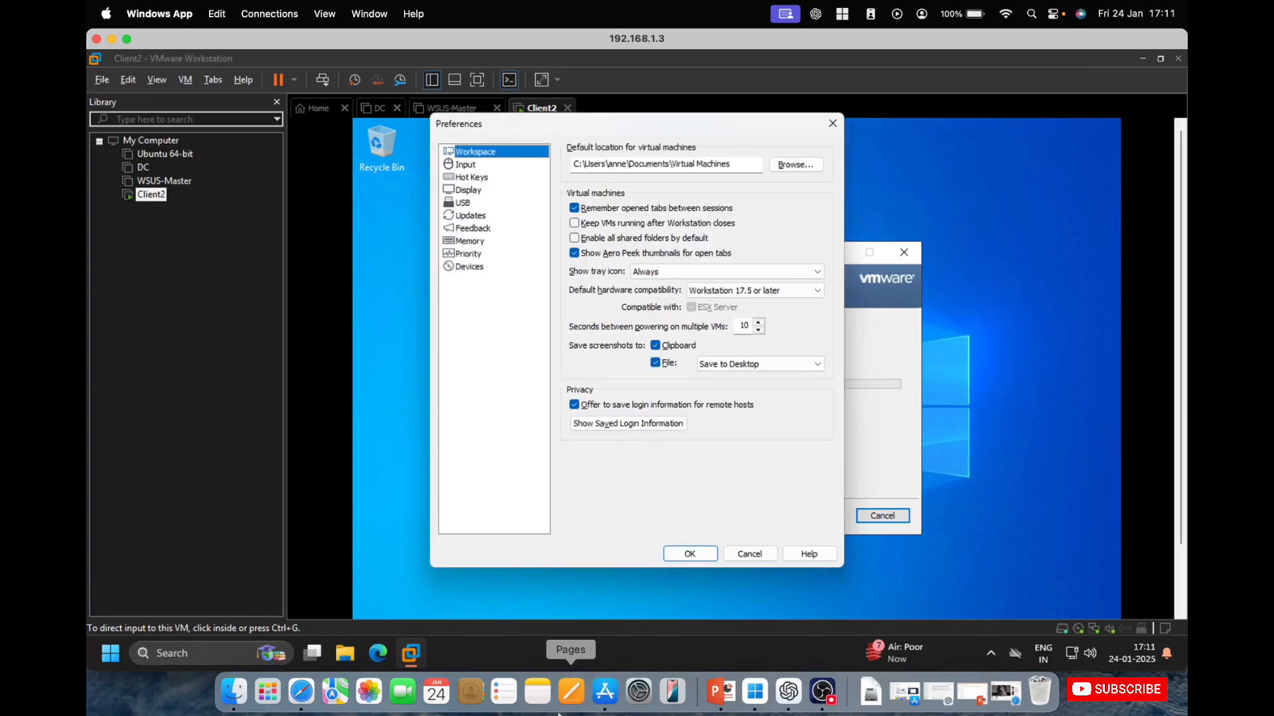
pyautogui.click(756, 555)
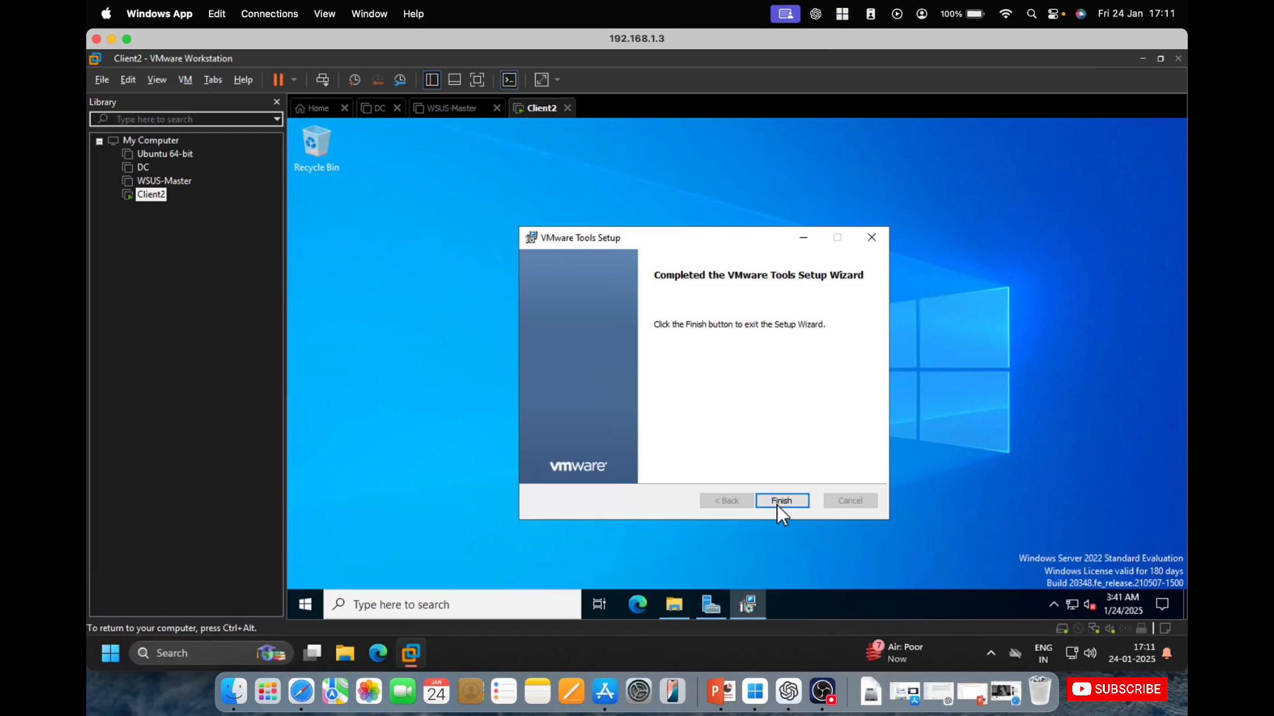
pyautogui.click(780, 501)
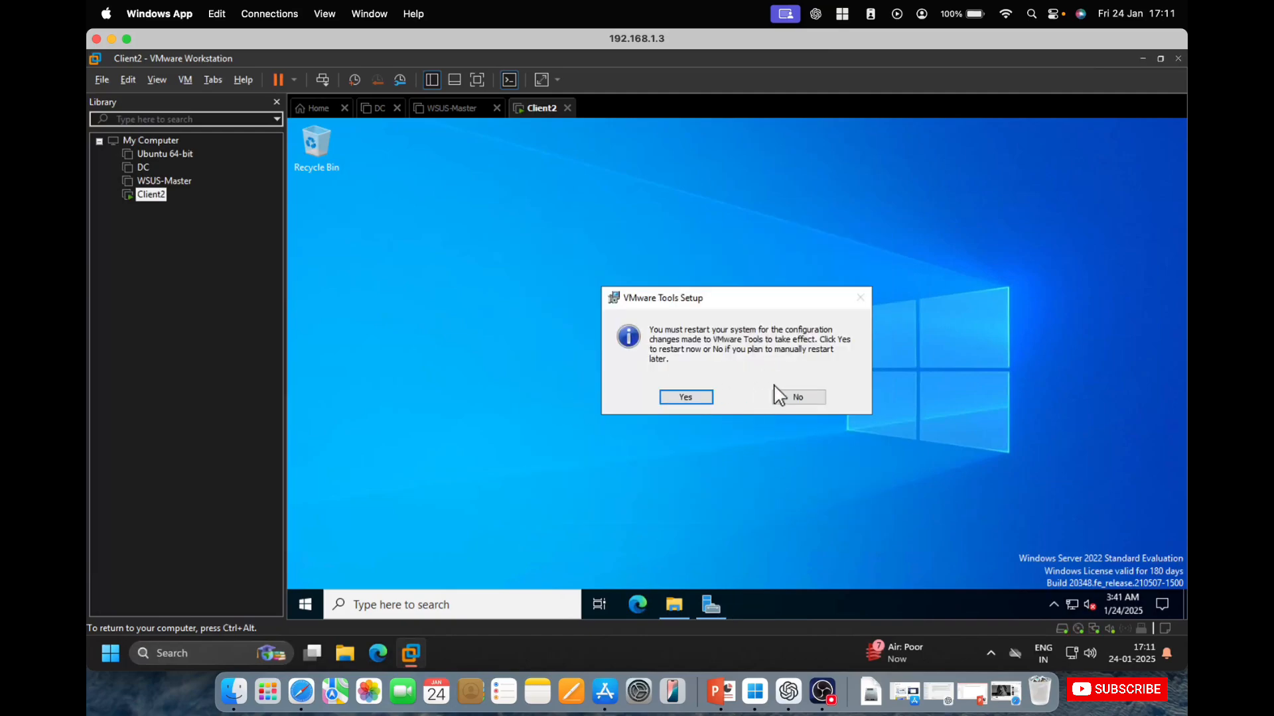
pyautogui.click(810, 401)
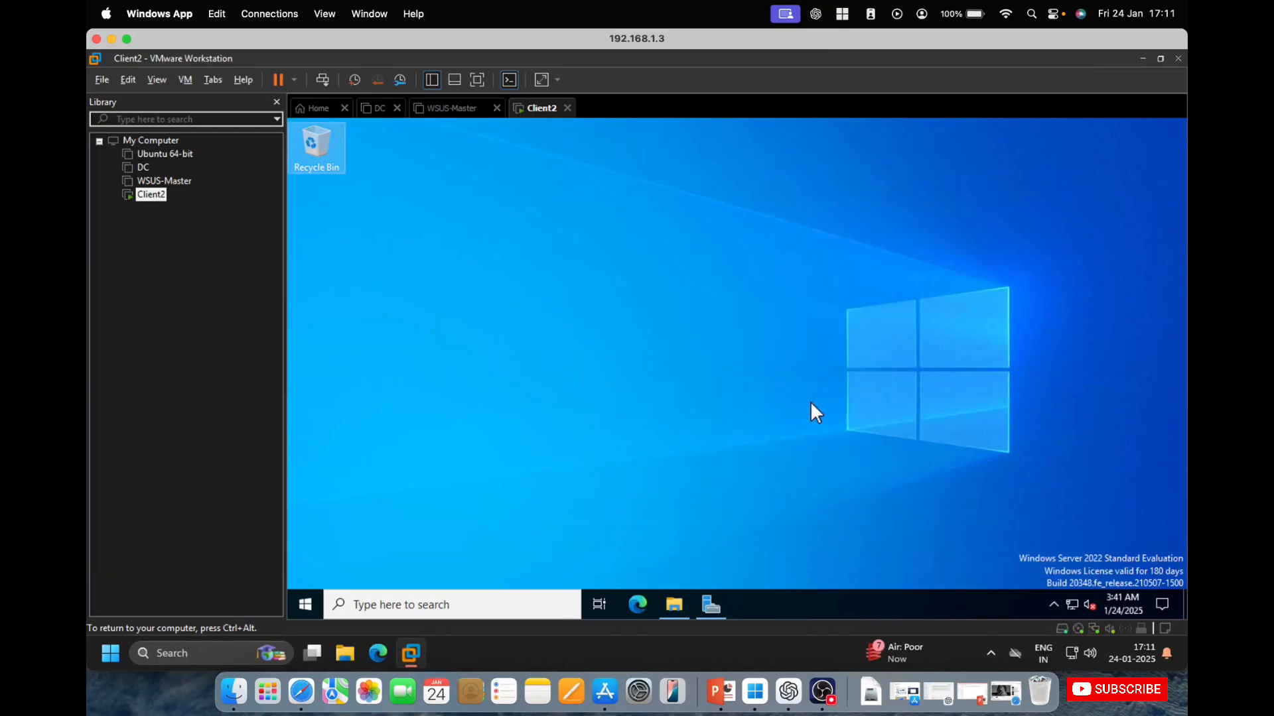
# Step: Run ipconfig in an administrator Windows PowerShell session on Client2 to check its IP configuration
pyautogui.click(302, 600)
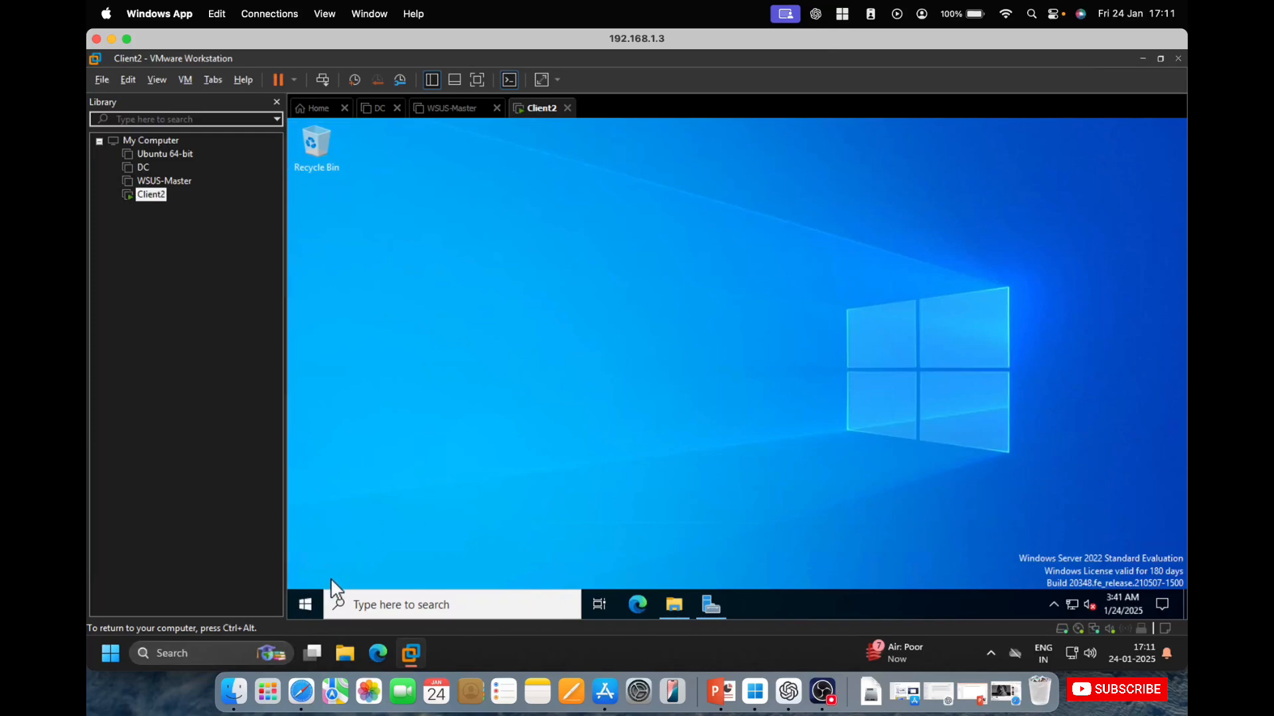
pyautogui.click(304, 605)
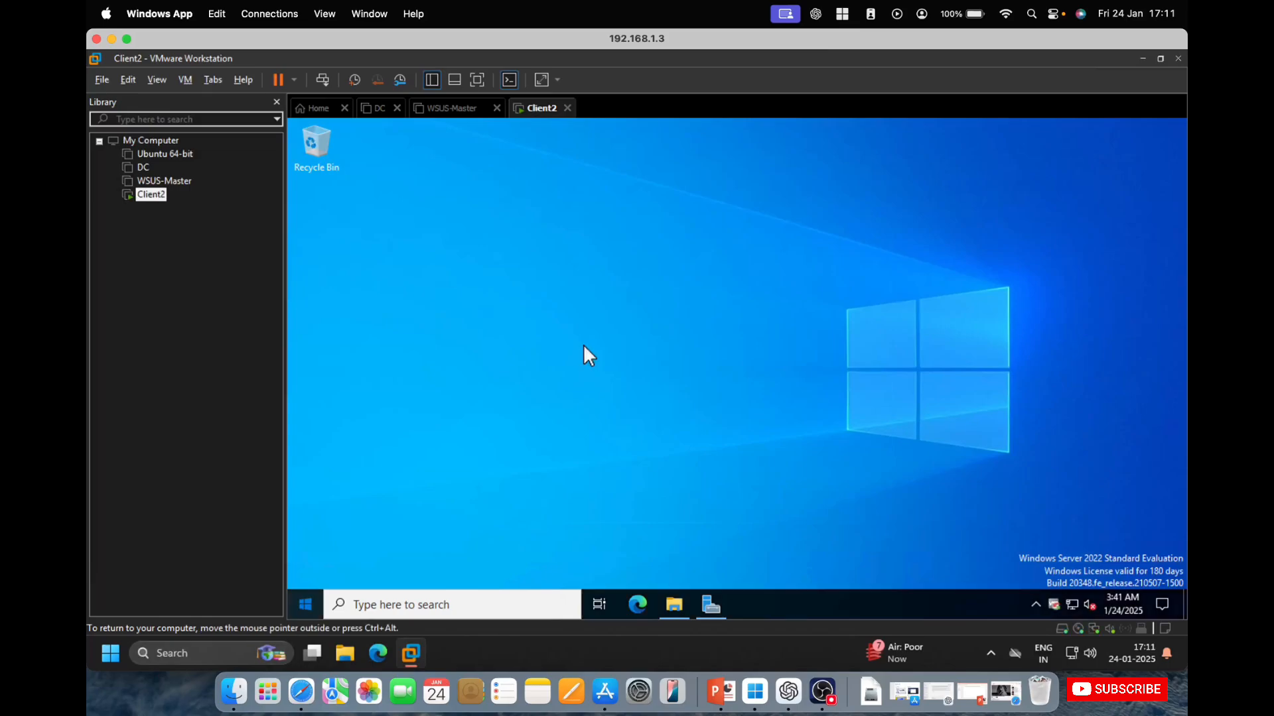
pyautogui.click(655, 225)
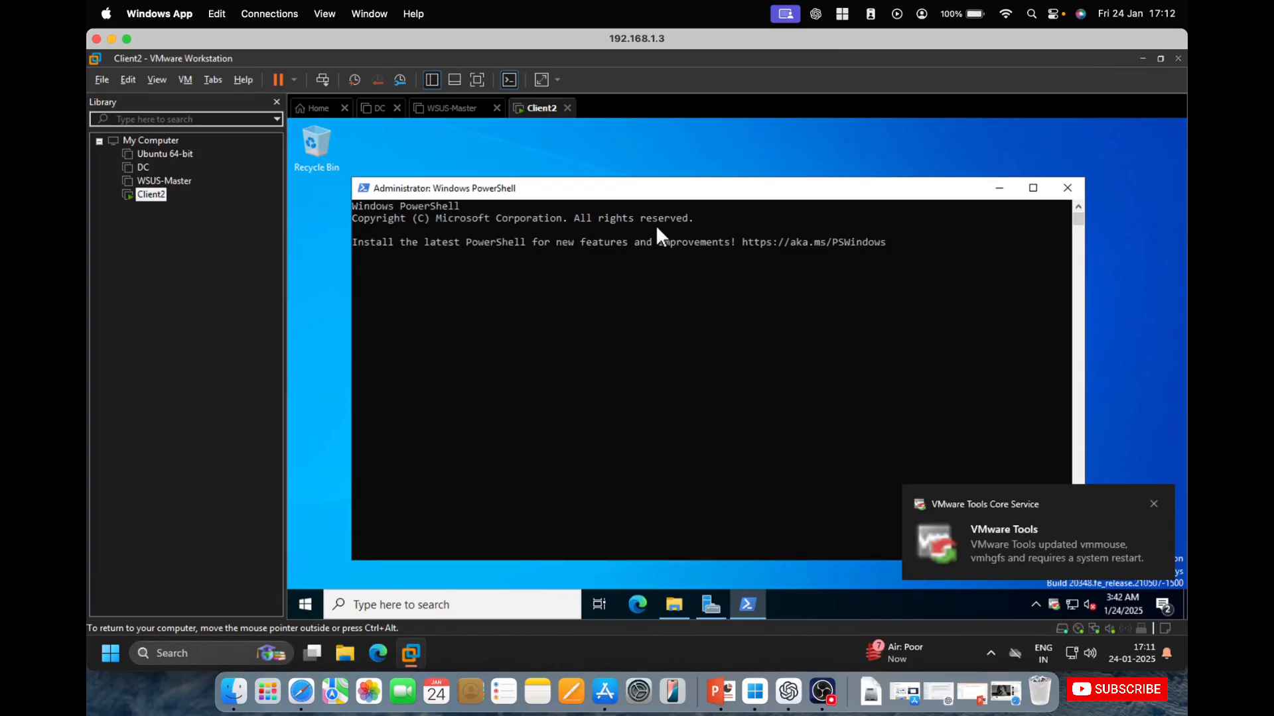
pyautogui.write('ipconfig')
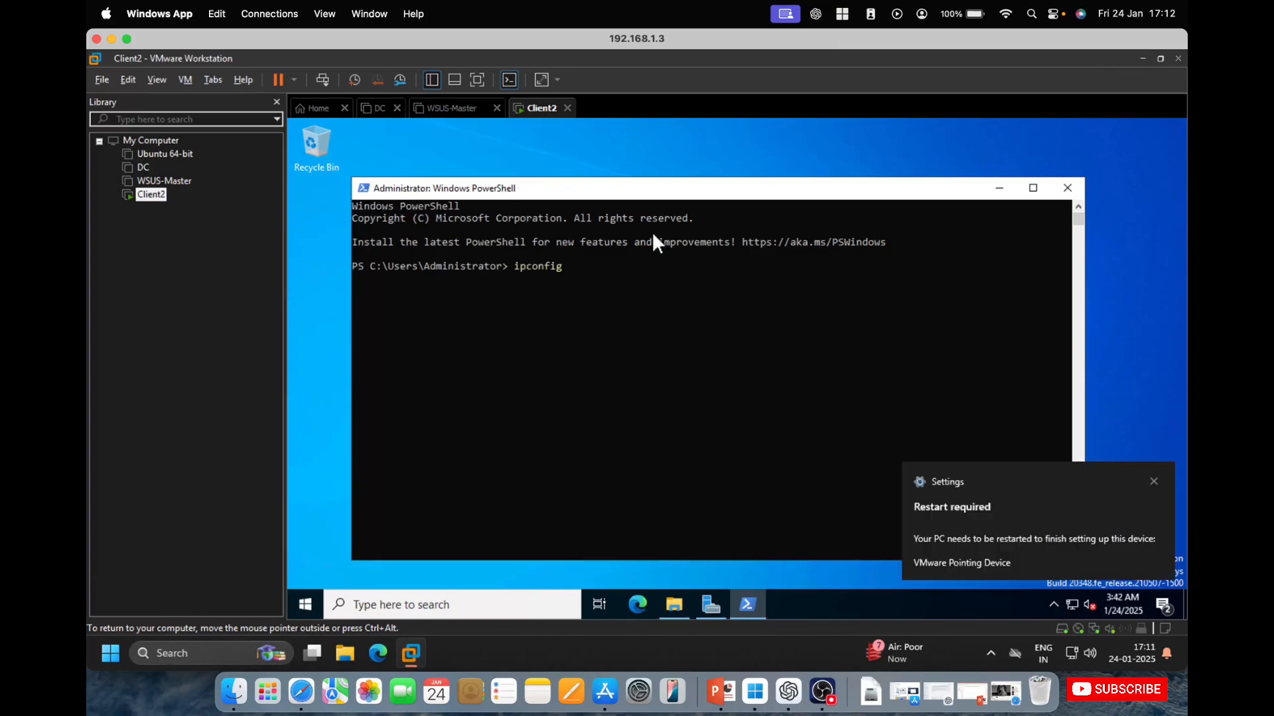
pyautogui.press('Return')
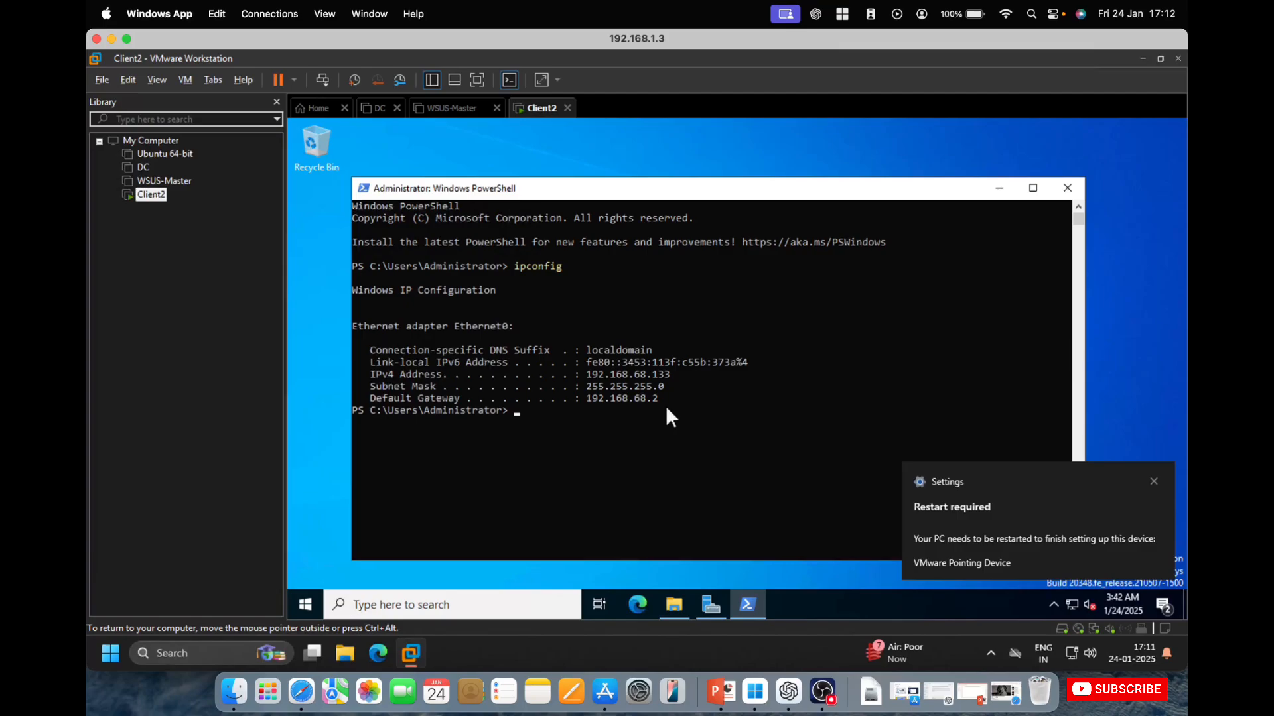
pyautogui.moveTo(701, 193); pyautogui.dragTo(670, 156)
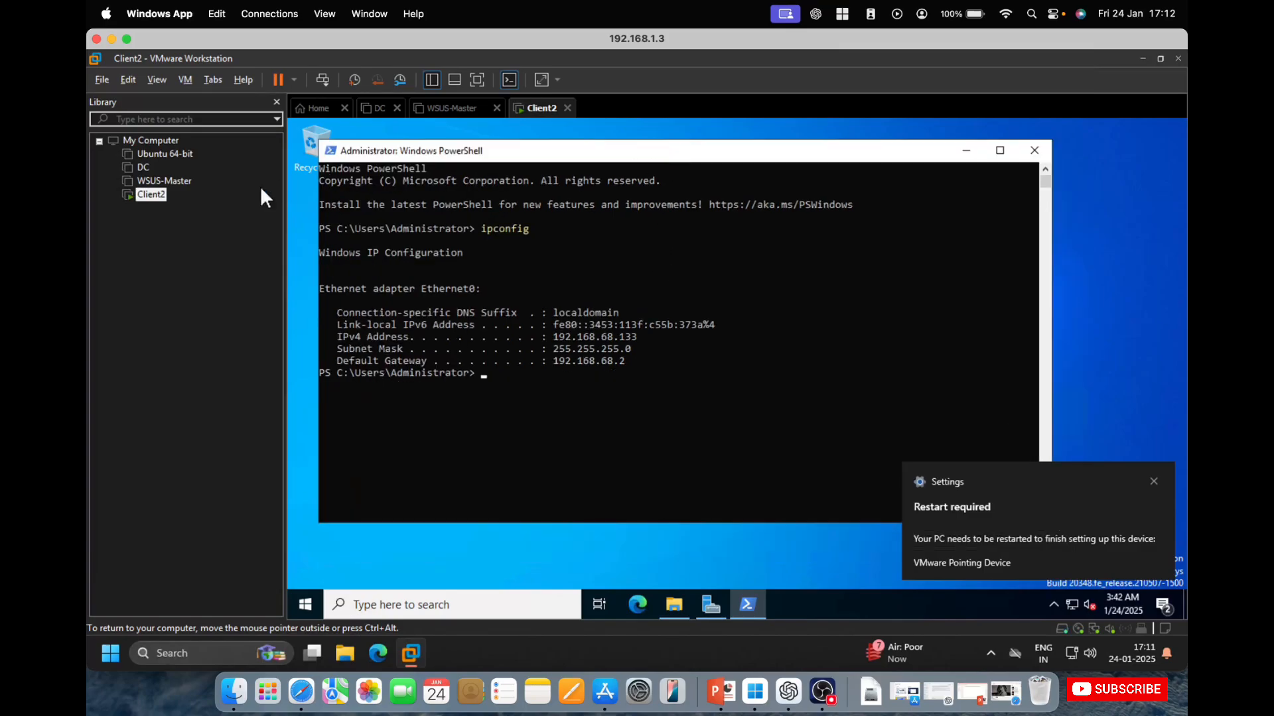
# Step: Review the Network Adapter in Client2's virtual machine settings, moving the dialog aside to compare it with the ipconfig output
pyautogui.rightClick(154, 196)
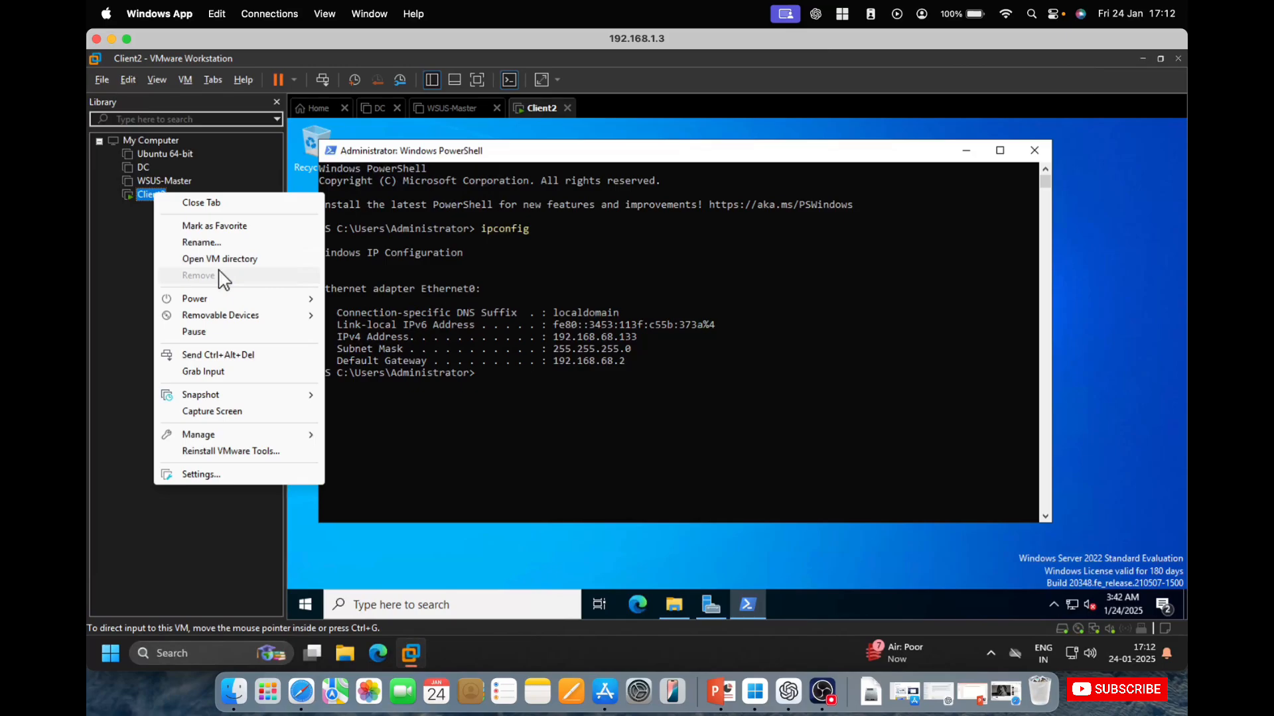
pyautogui.moveTo(264, 317)
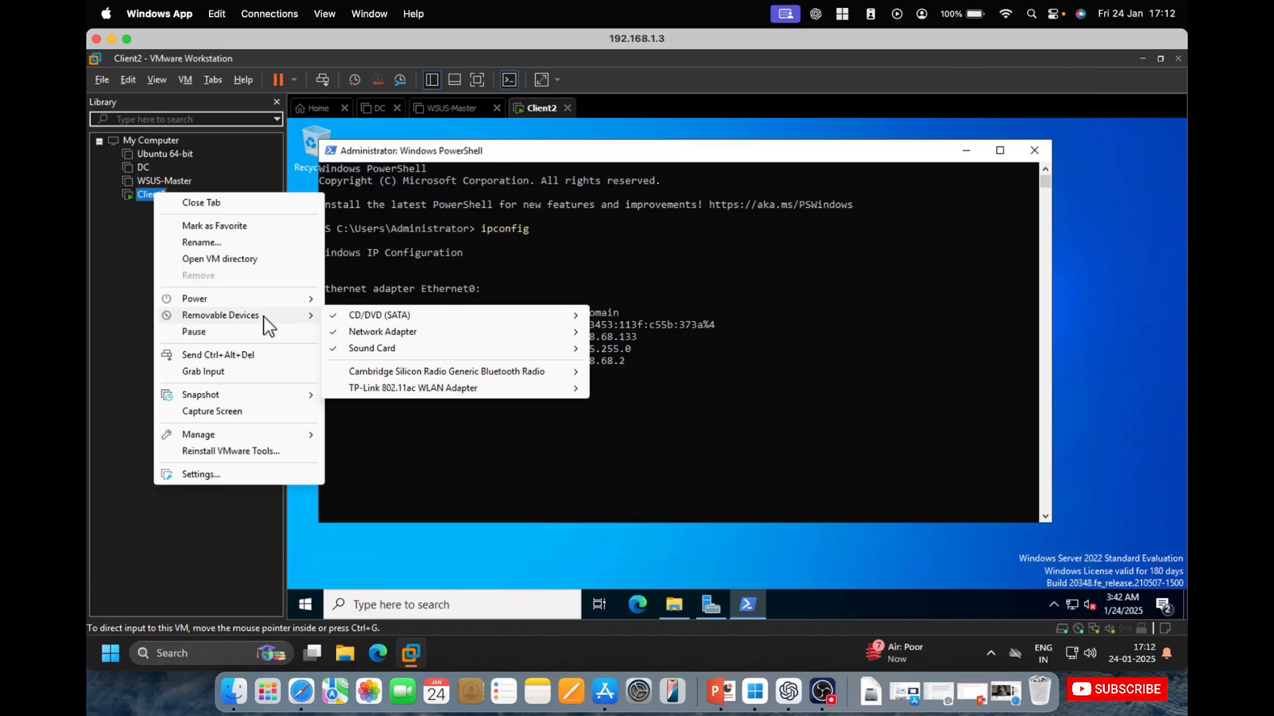
pyautogui.click(221, 473)
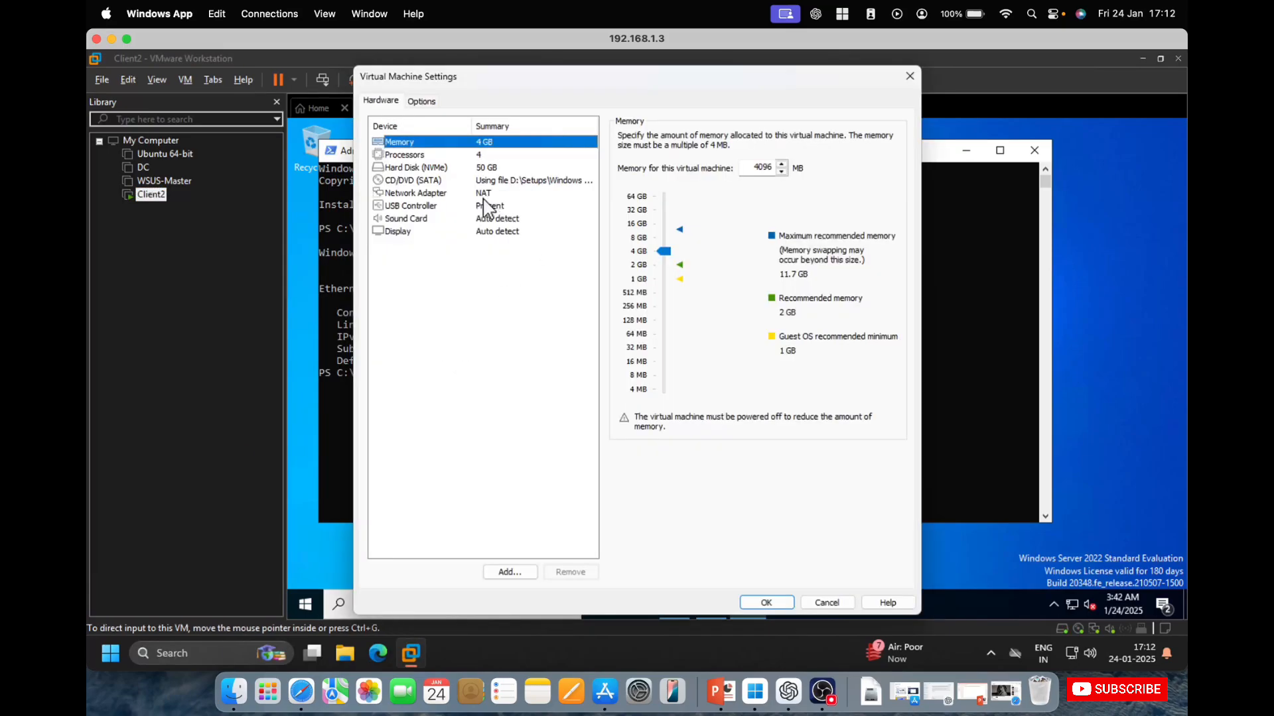
pyautogui.click(482, 196)
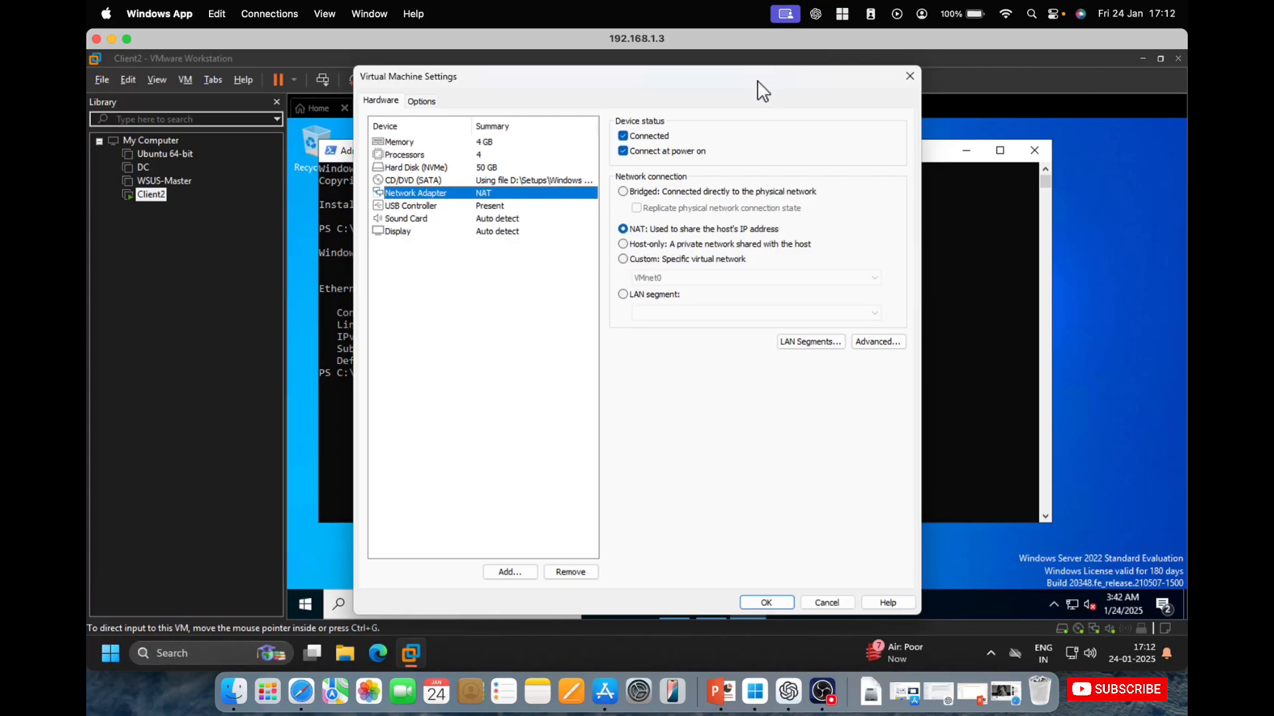
pyautogui.moveTo(763, 78); pyautogui.dragTo(359, 110)
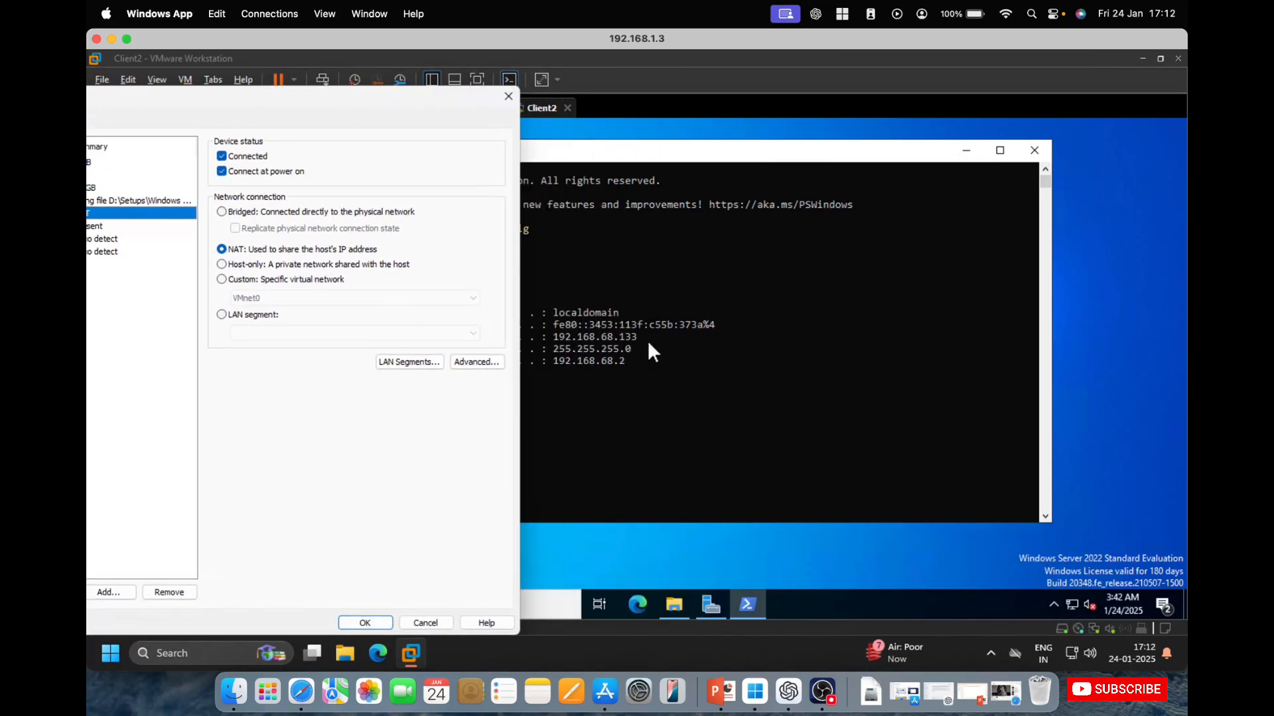
# Step: Switch Client2's network adapter from NAT to Bridged and save the virtual machine settings
pyautogui.moveTo(349, 108); pyautogui.dragTo(723, 91)
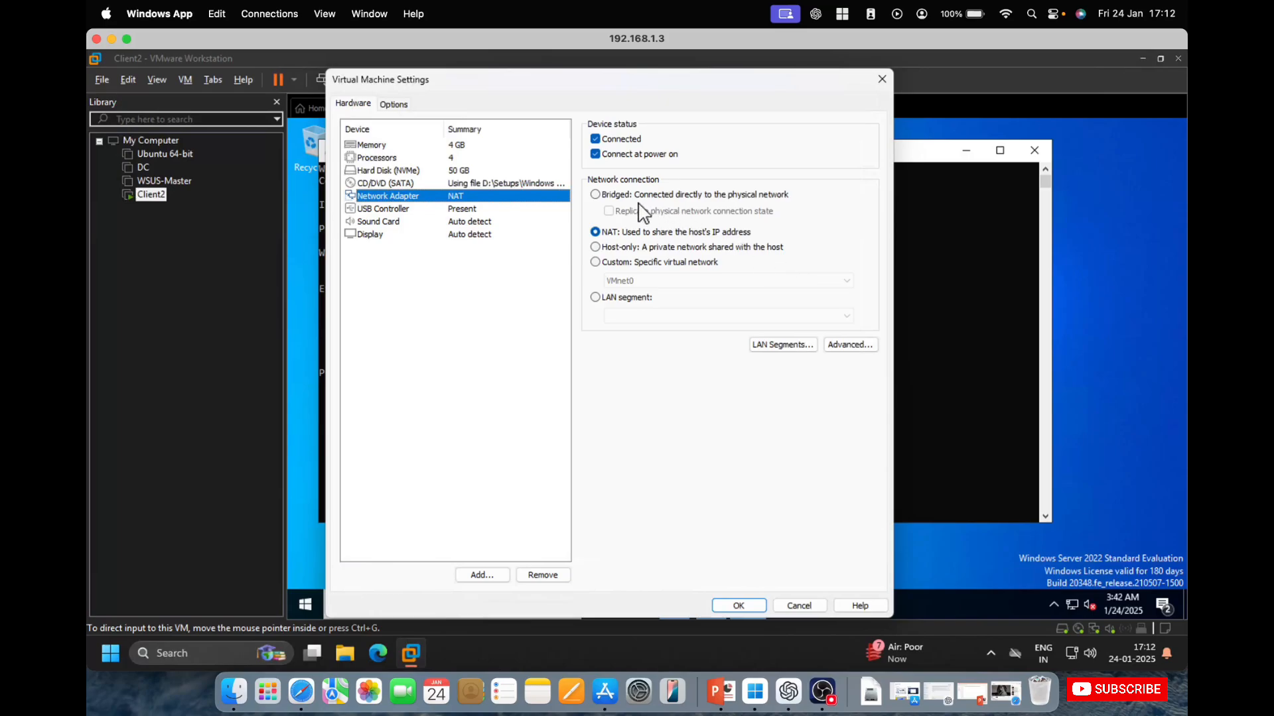
pyautogui.click(604, 197)
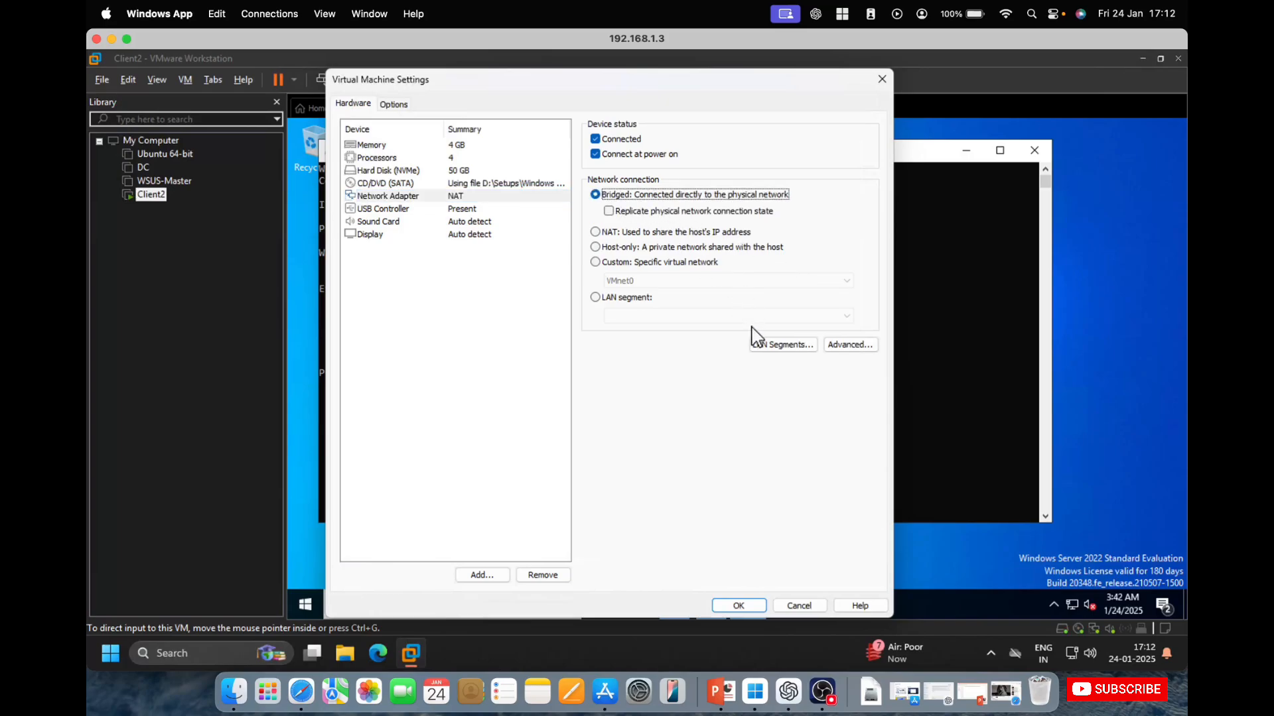
pyautogui.click(258, 317)
pyautogui.click(731, 607)
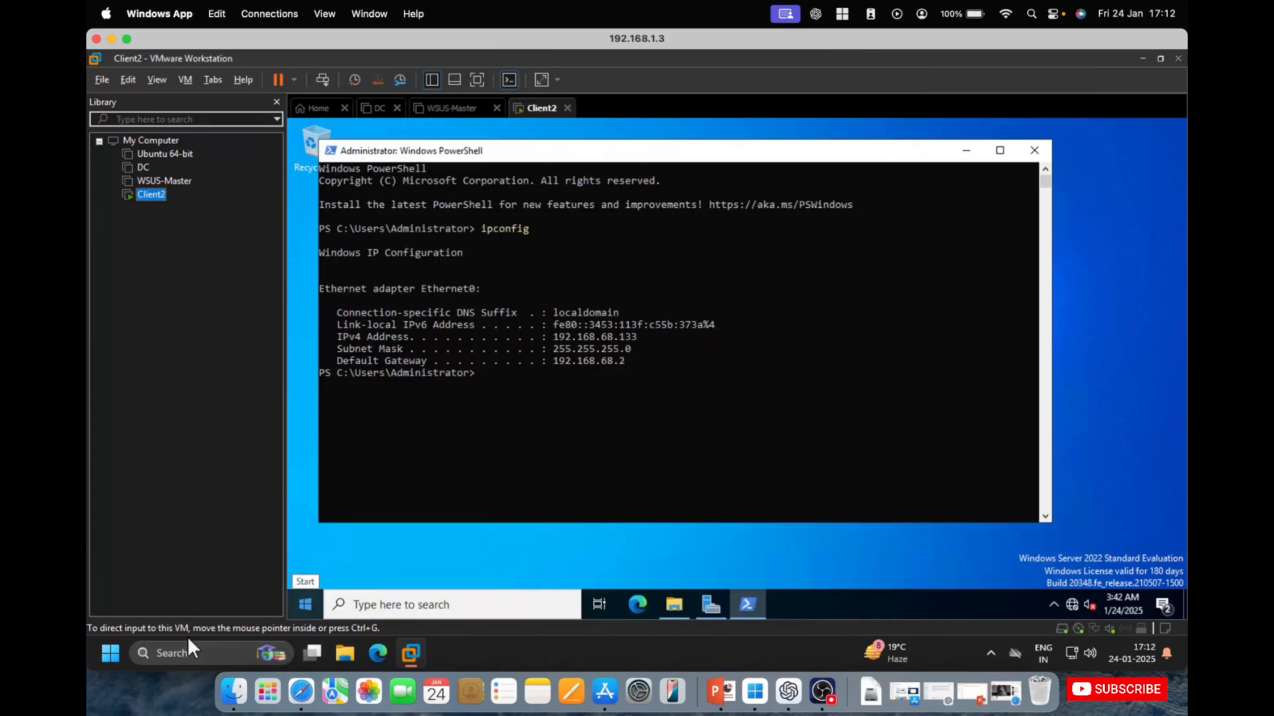
# Step: Launch PowerShell 7 on the host and allow Client2 to be discoverable on Network 2
pyautogui.click(117, 656)
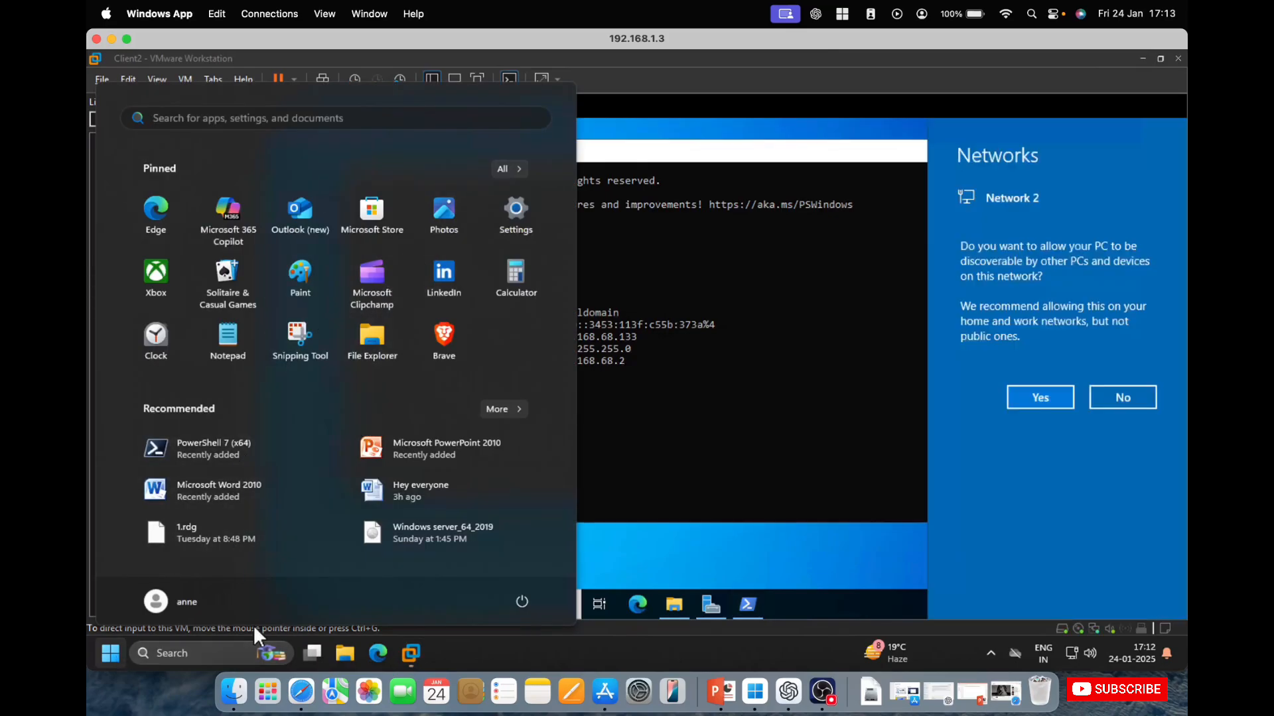
pyautogui.click(215, 456)
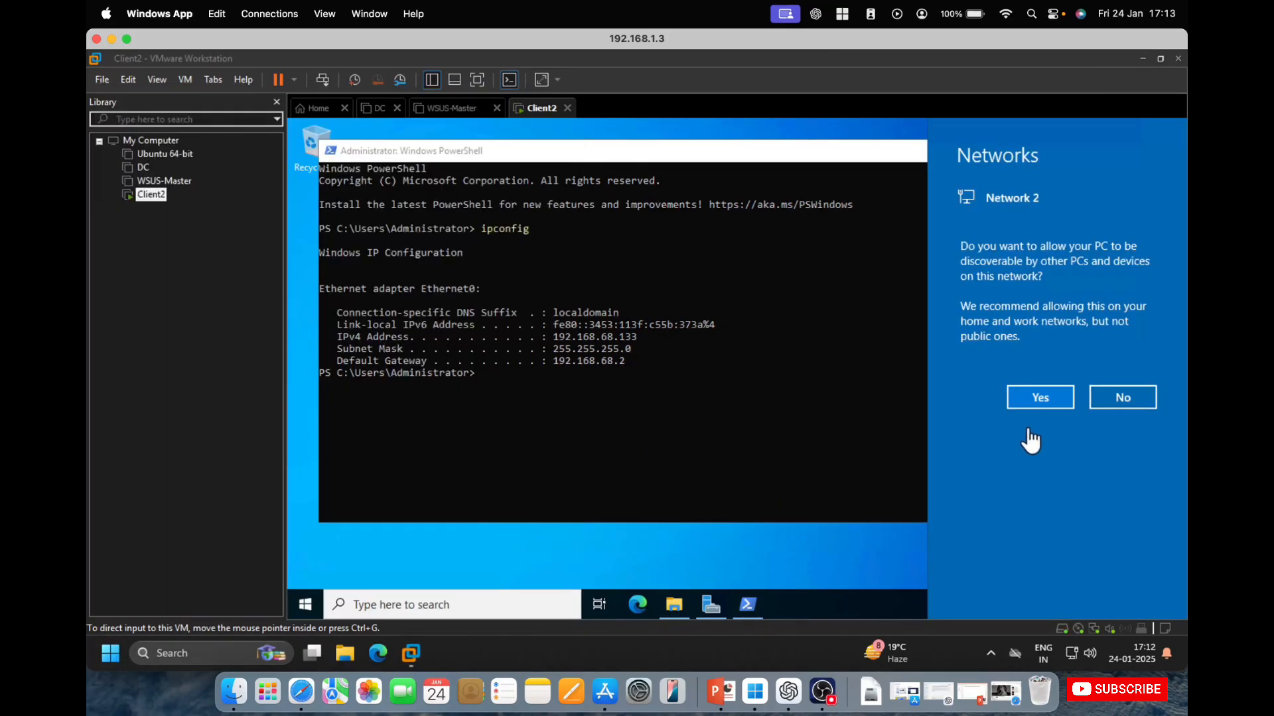
pyautogui.click(1043, 408)
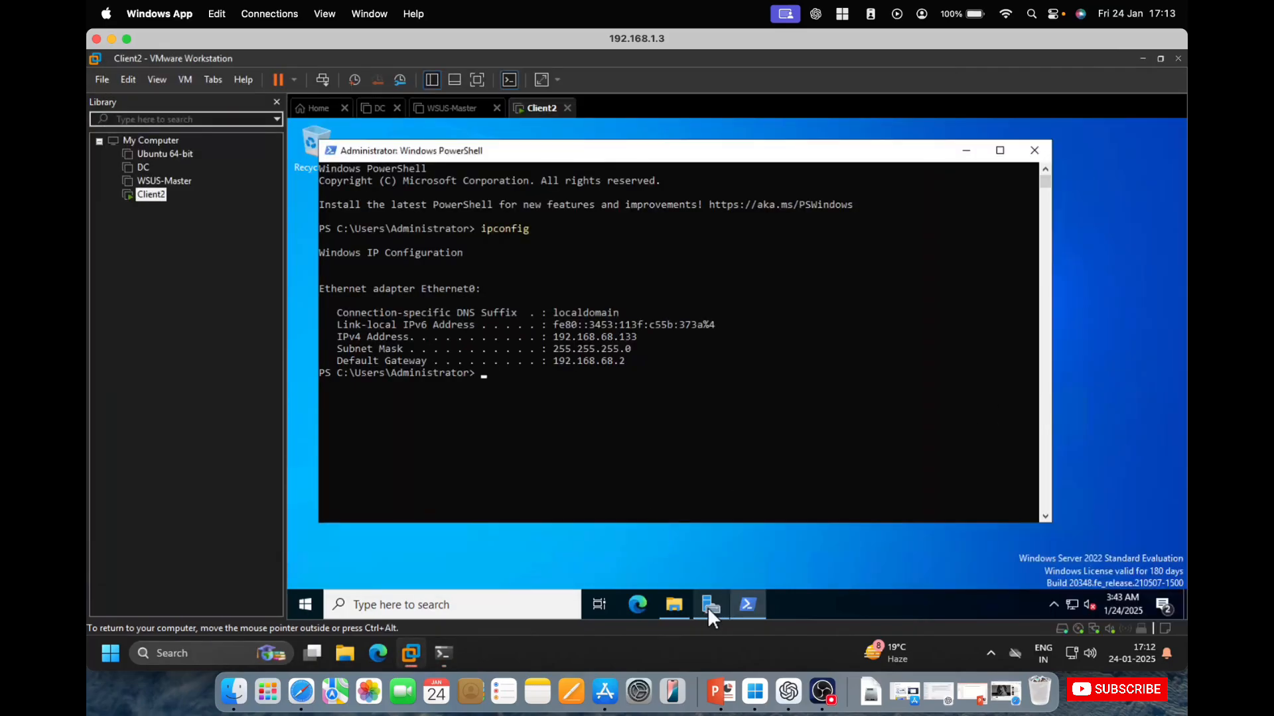
# Step: Run ipconfig in the host's PowerShell 7 session and review the host's Ethernet adapter configuration
pyautogui.click(443, 654)
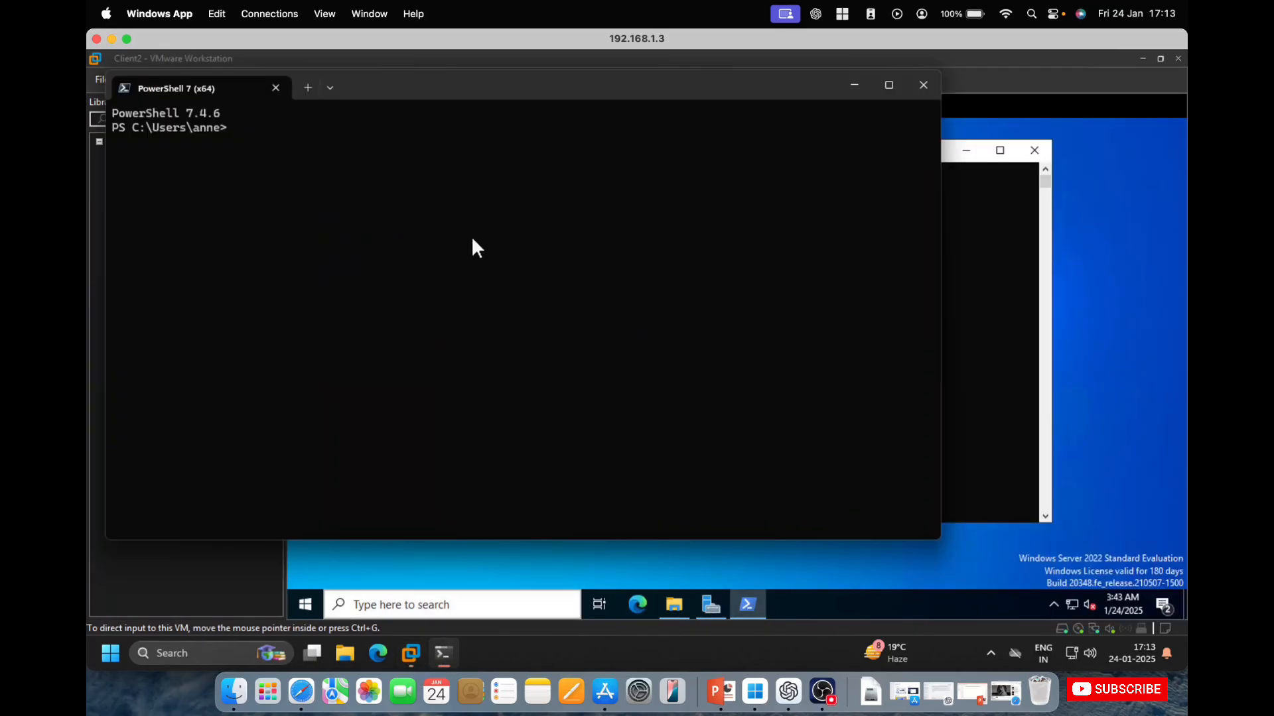
pyautogui.write('\\\\')
pyautogui.press('BackSpace')
pyautogui.press('BackSpace')
pyautogui.press('BackSpace')
pyautogui.write('ipconfig')
pyautogui.press('Return')
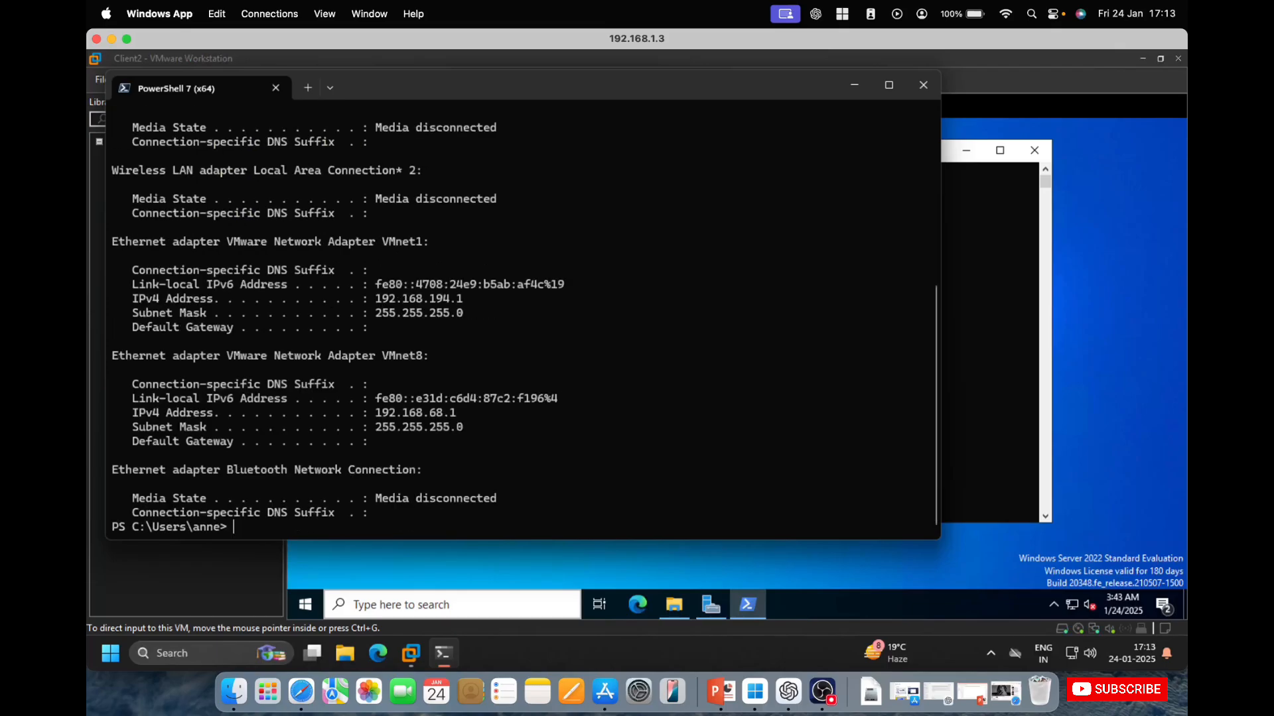
pyautogui.scroll(7, 583, 274)
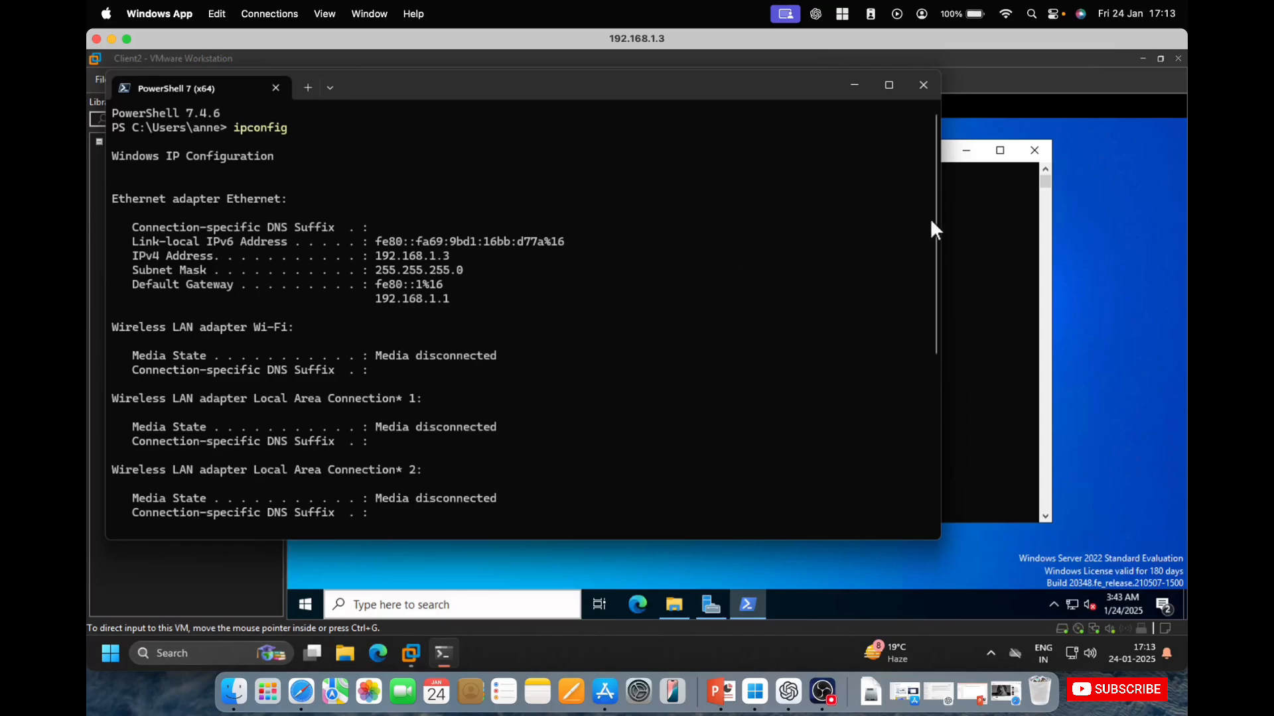
# Step: Return to Client2's PowerShell session and run ncpa.cpl to open Network Connections
pyautogui.click(966, 228)
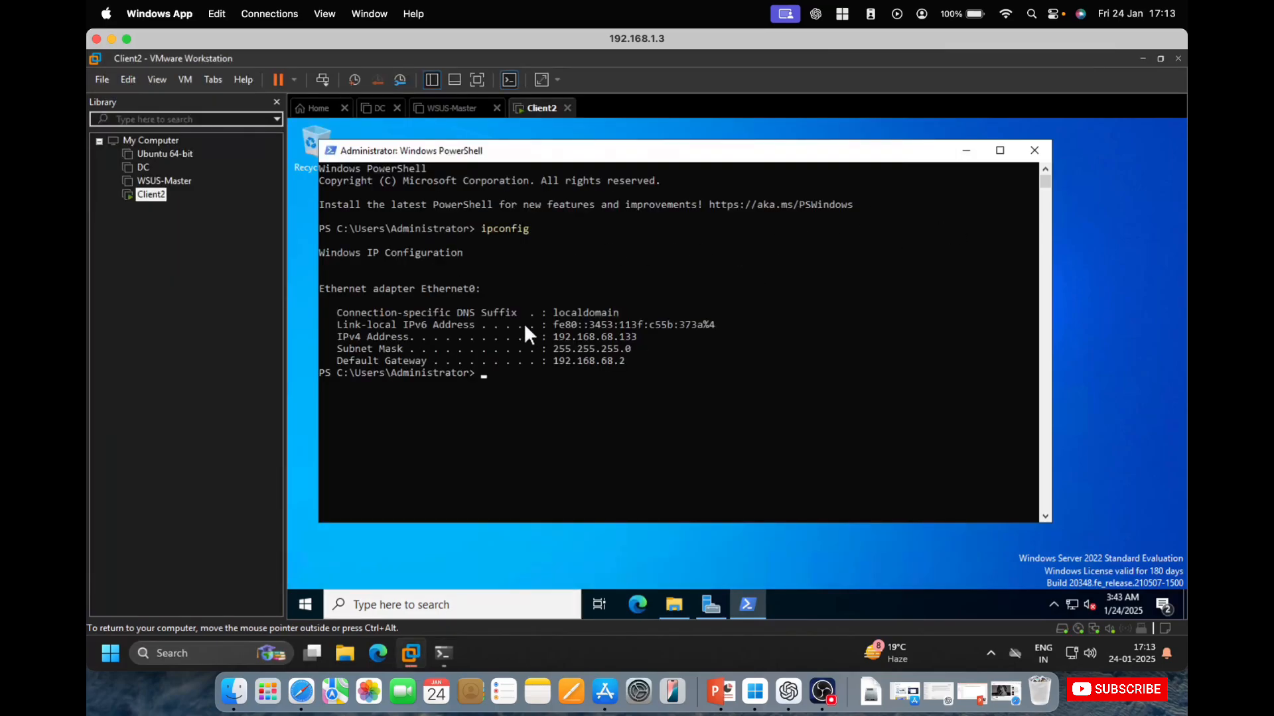
pyautogui.click(519, 430)
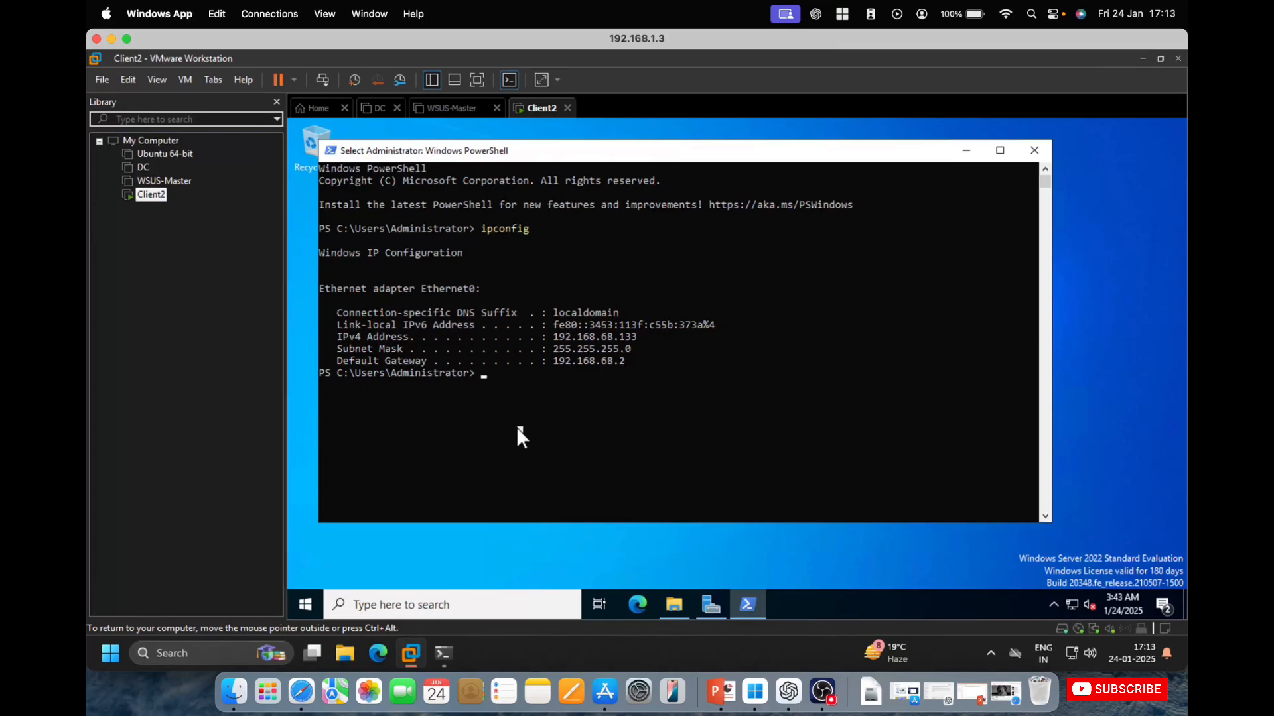
pyautogui.press('Return')
pyautogui.write('ncpa')
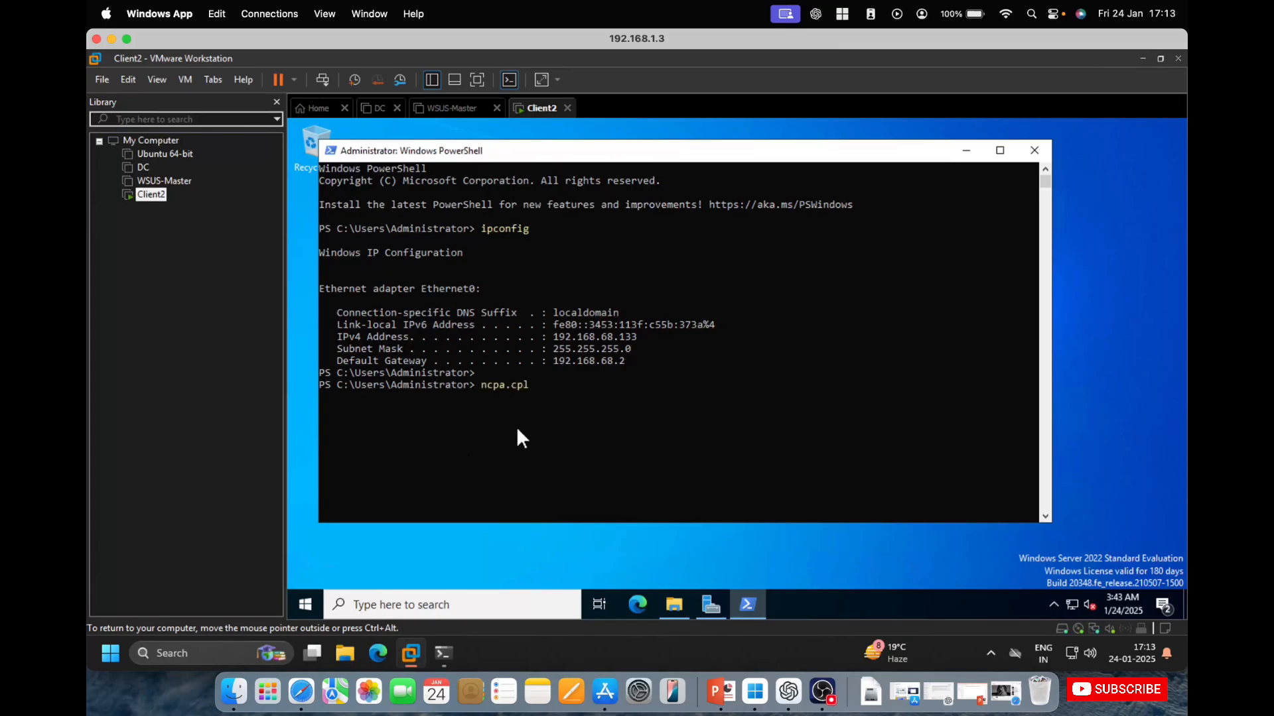
pyautogui.write('.cpl')
pyautogui.press('Return')
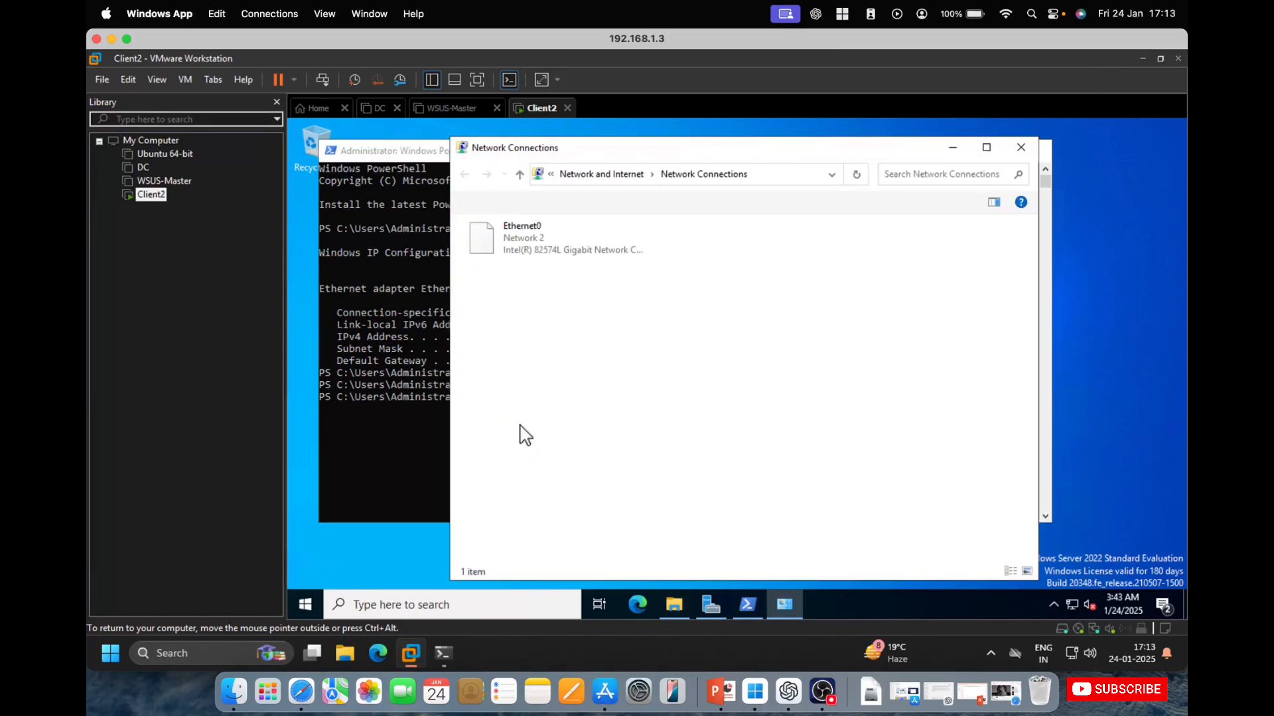
# Step: Examine the network connection details of Client2's Ethernet0 adapter
pyautogui.click(425, 353)
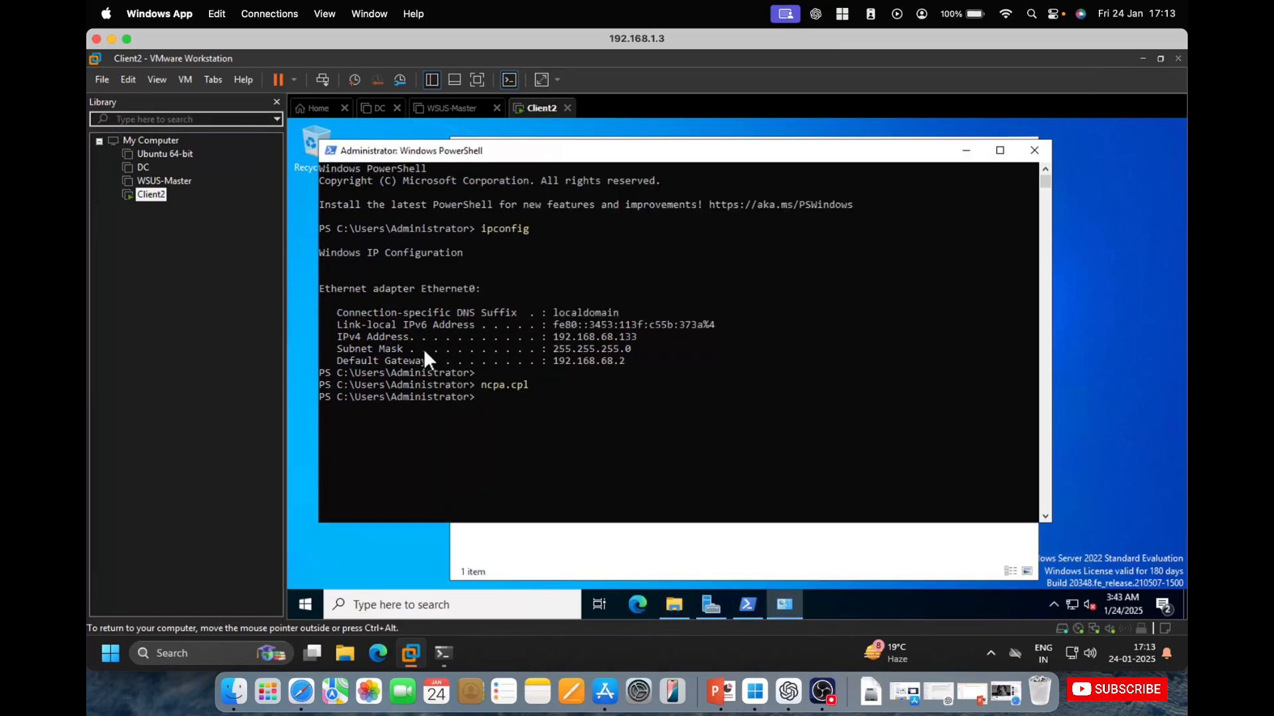
pyautogui.click(697, 541)
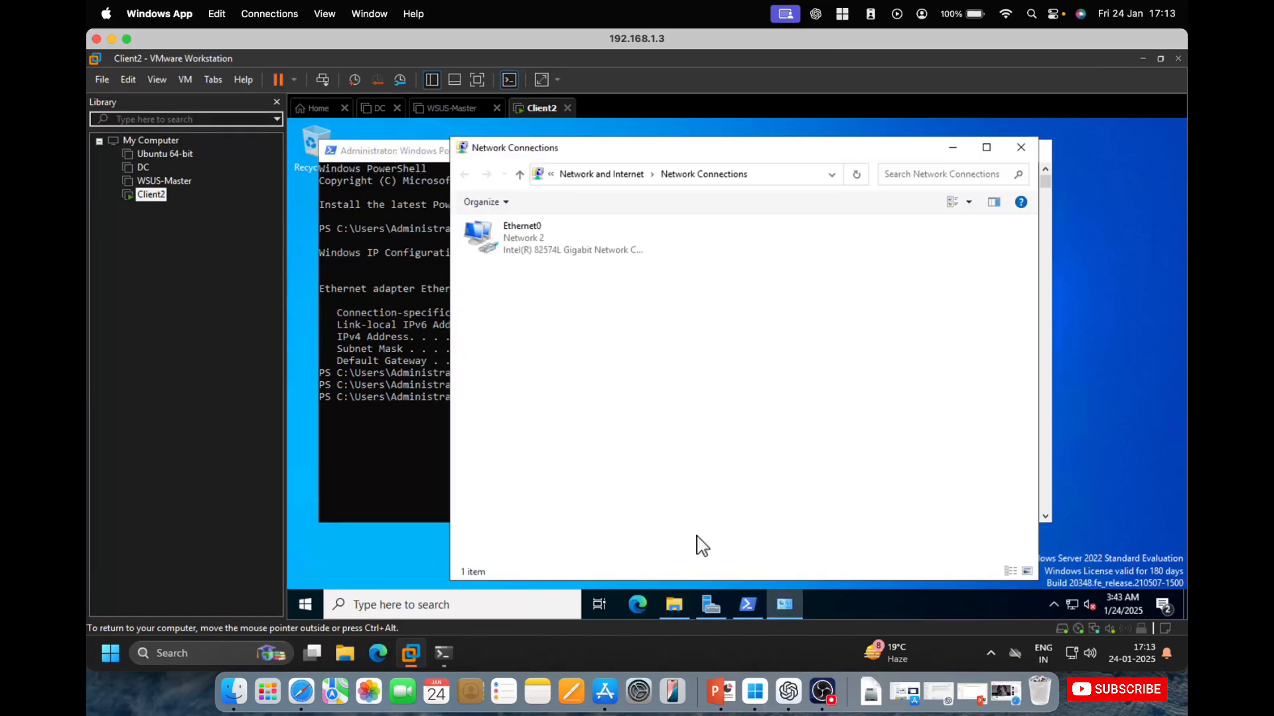
pyautogui.doubleClick(540, 258)
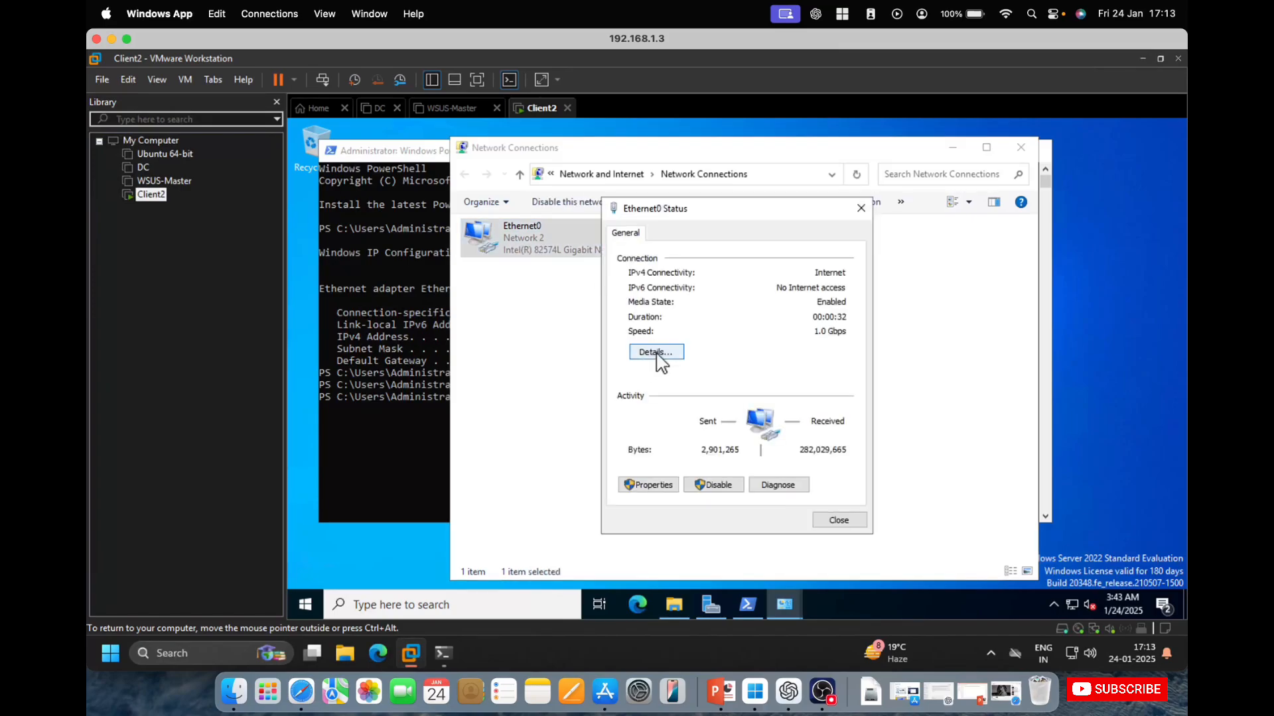
pyautogui.click(655, 353)
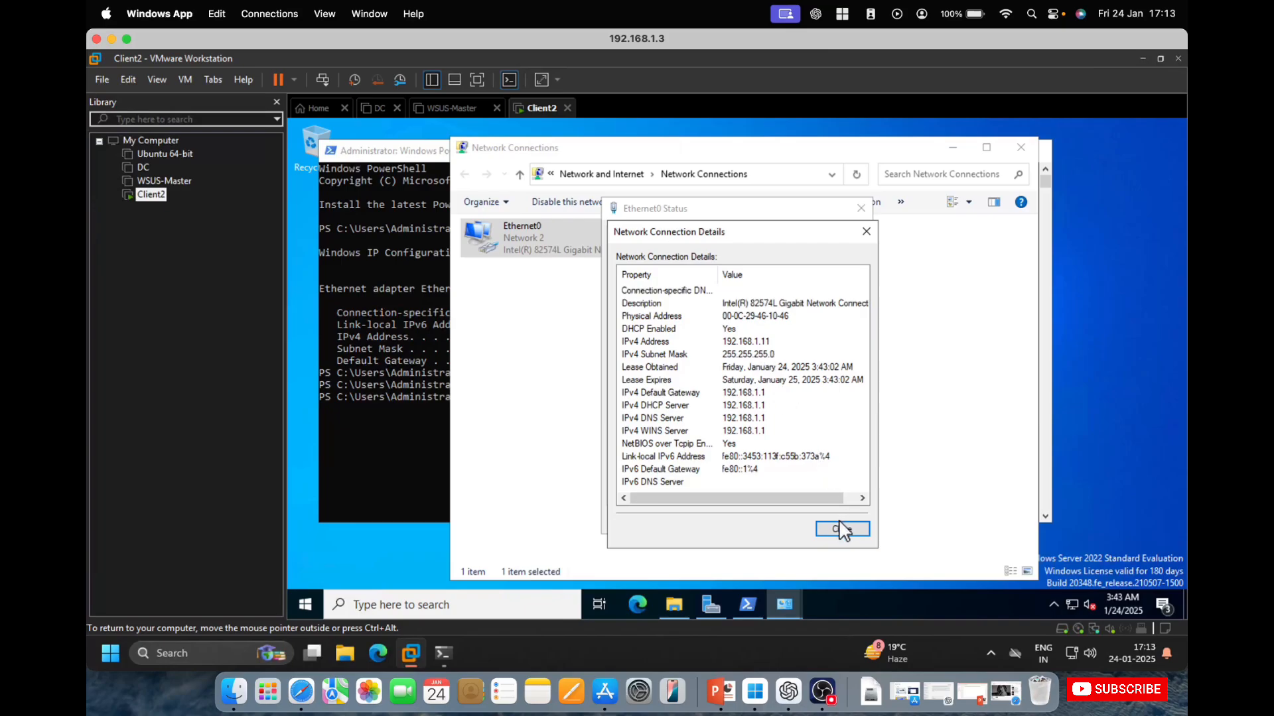
# Step: Rerun ipconfig in Client2's PowerShell, compare it with the Ethernet0 connection details, and close the details
pyautogui.click(408, 392)
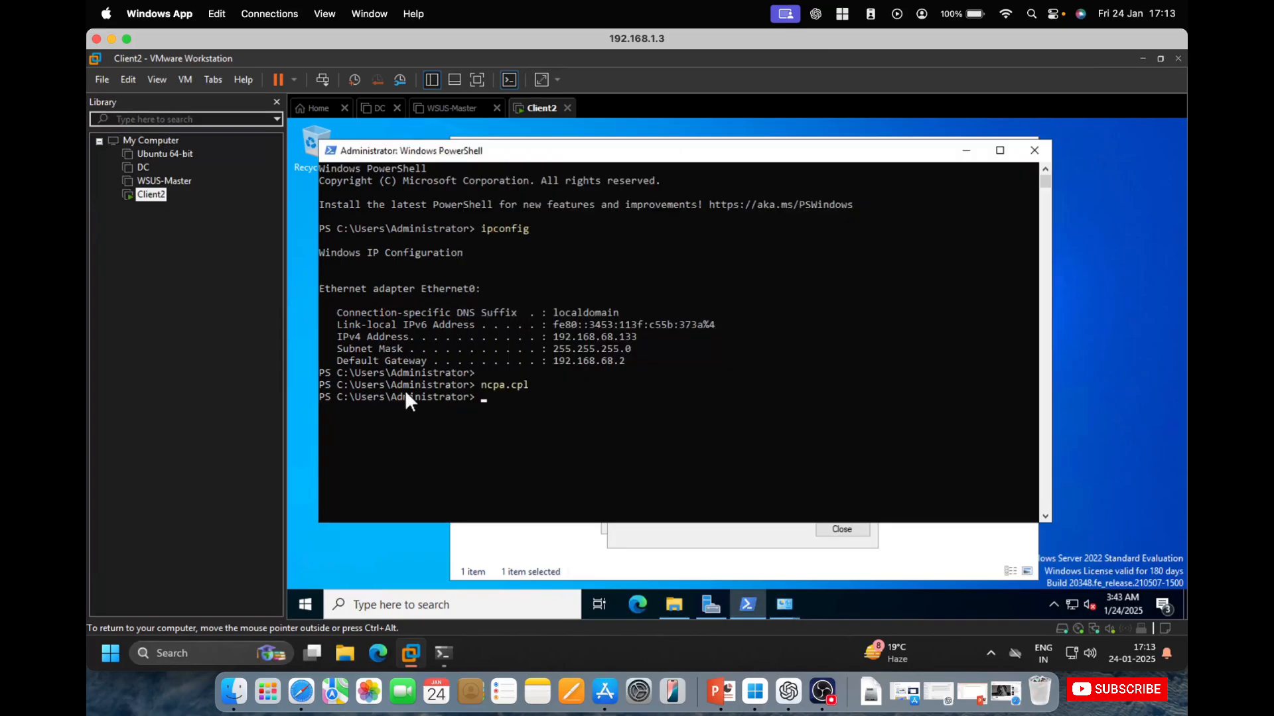
pyautogui.press('Up')
pyautogui.press('Up')
pyautogui.press('Return')
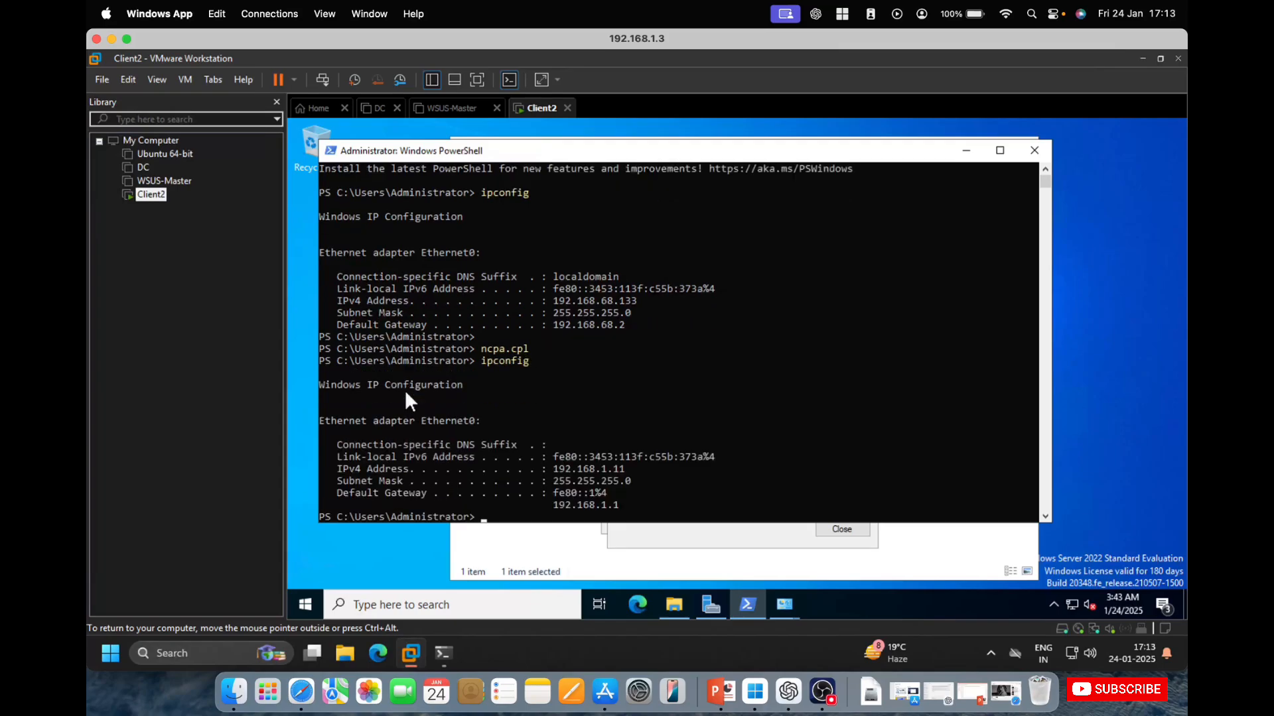
pyautogui.click(731, 544)
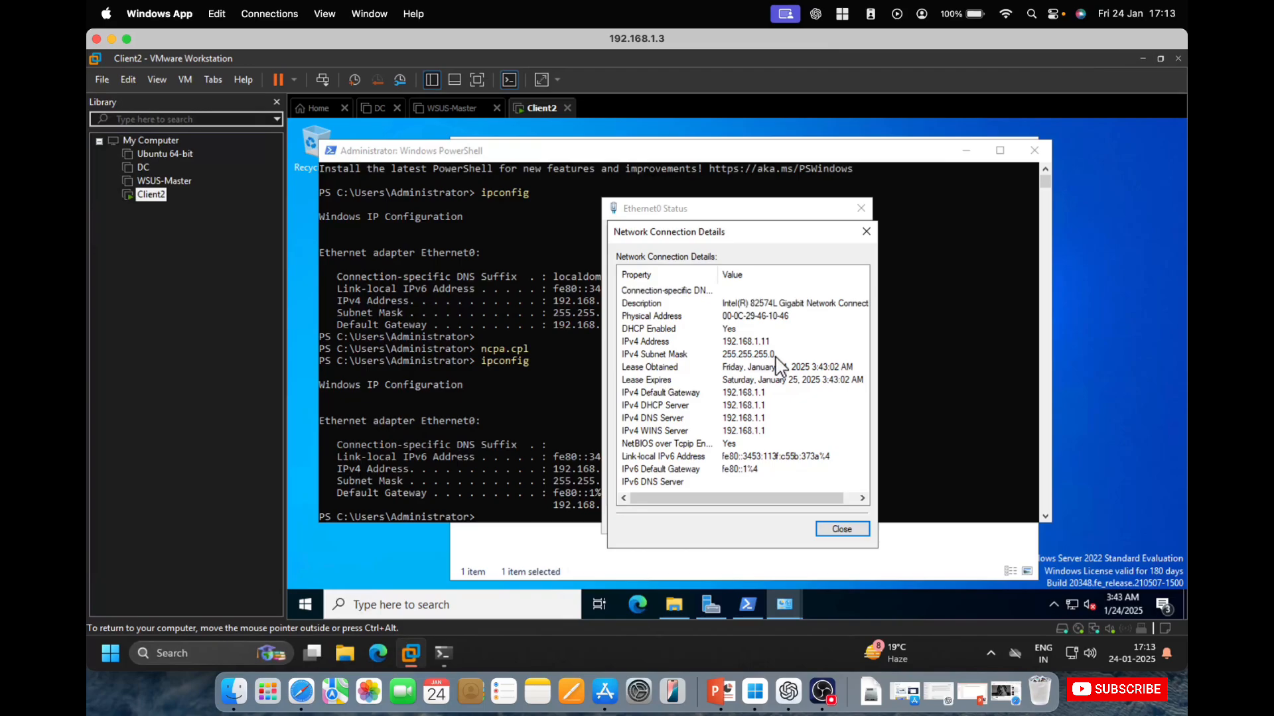
pyautogui.click(842, 531)
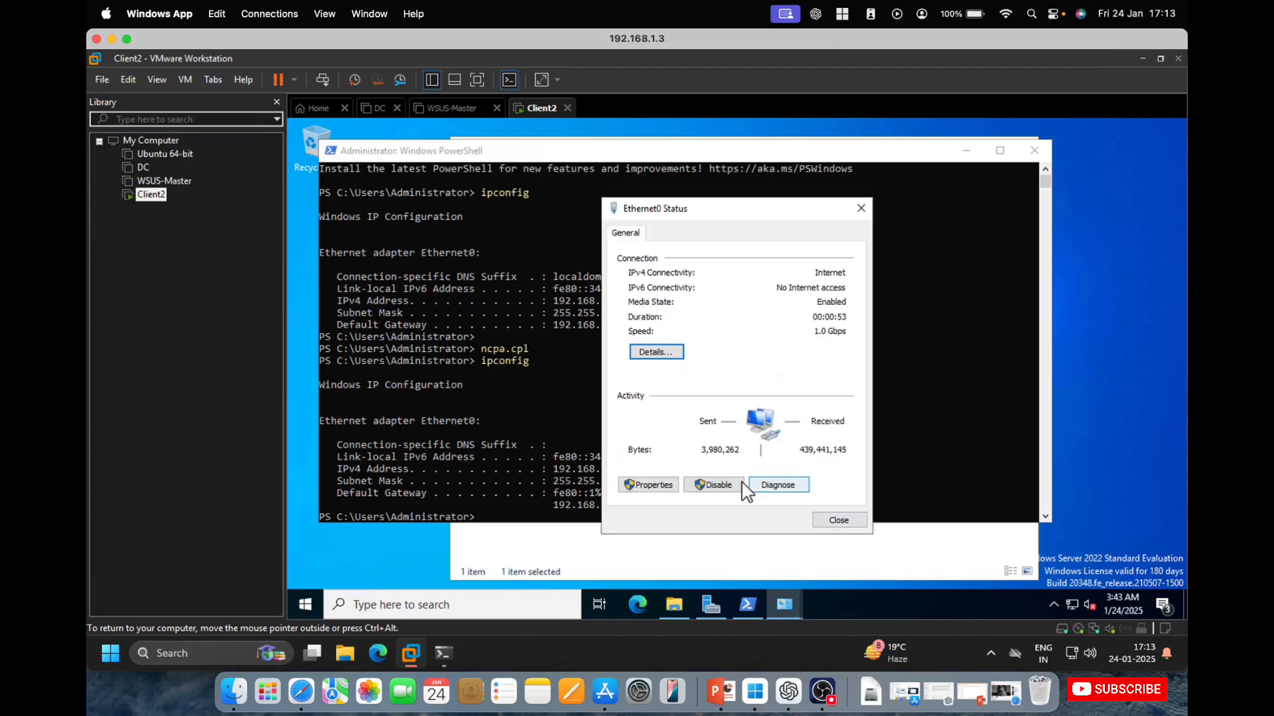
# Step: In Ethernet0's IPv4 properties, set static IP address 192.168.1.11, subnet mask 255.255.255.0 and default gateway 192.168.1.1
pyautogui.click(649, 484)
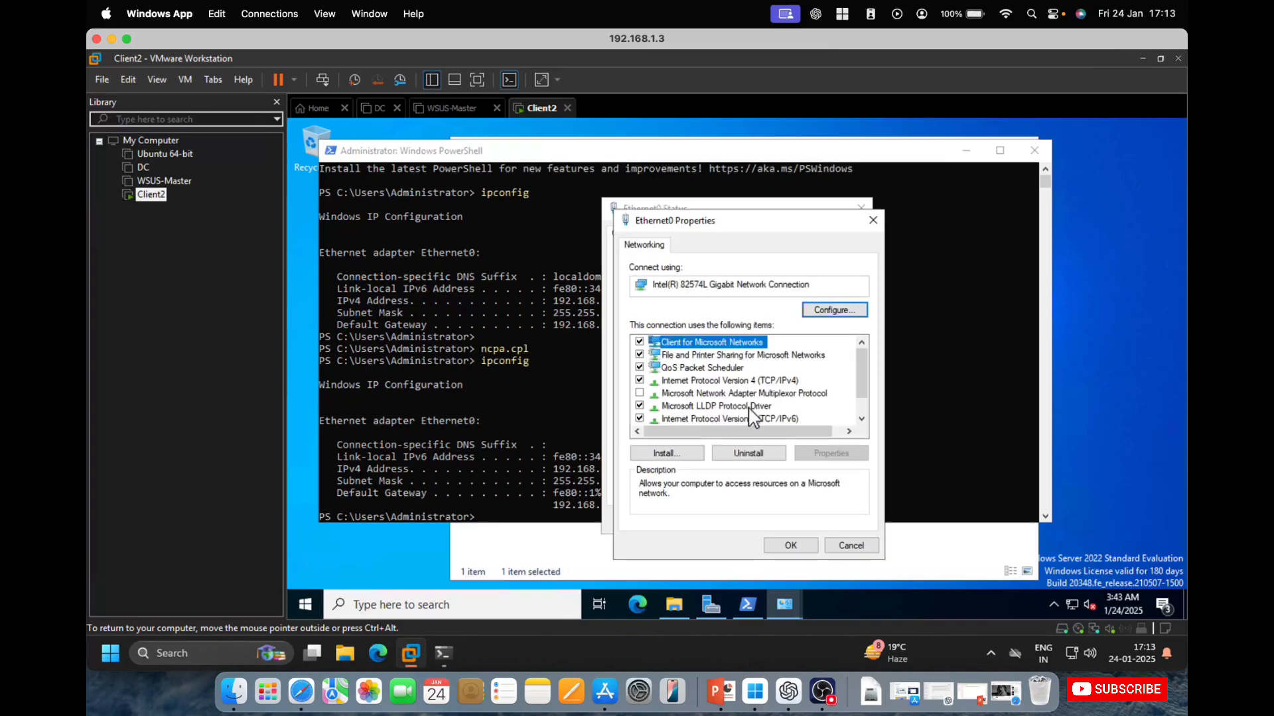
pyautogui.doubleClick(718, 381)
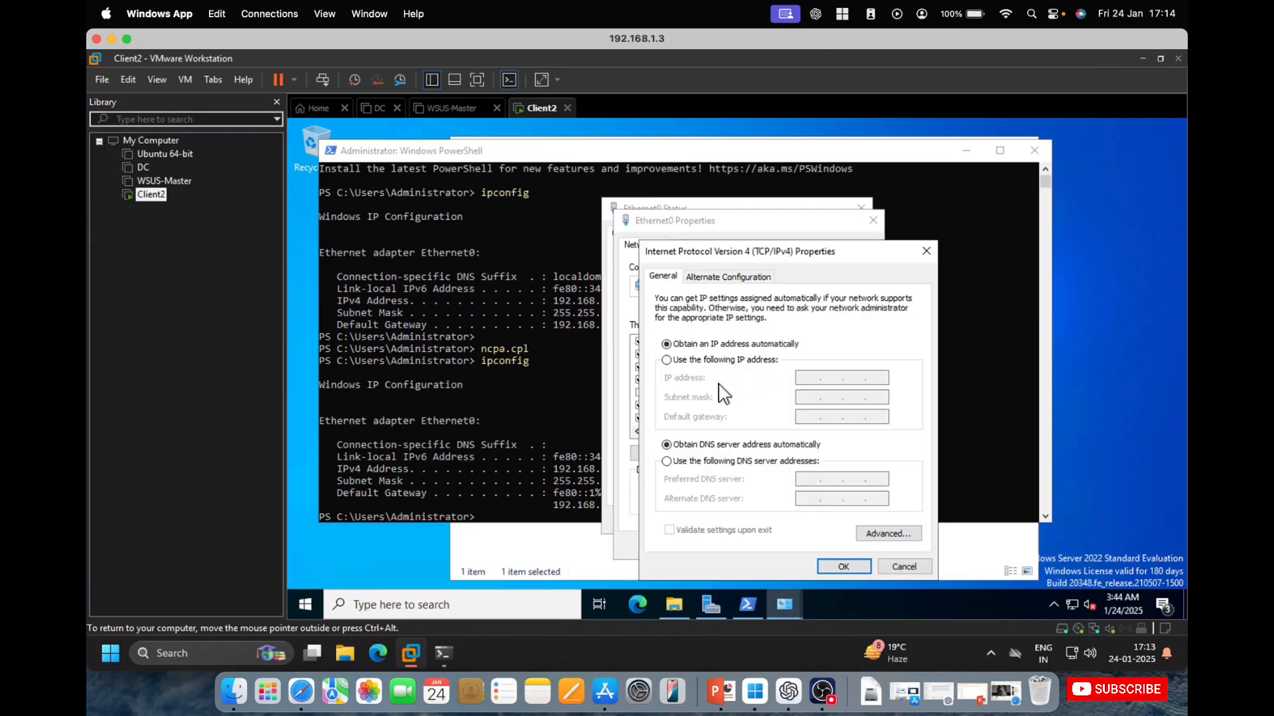
pyautogui.click(744, 360)
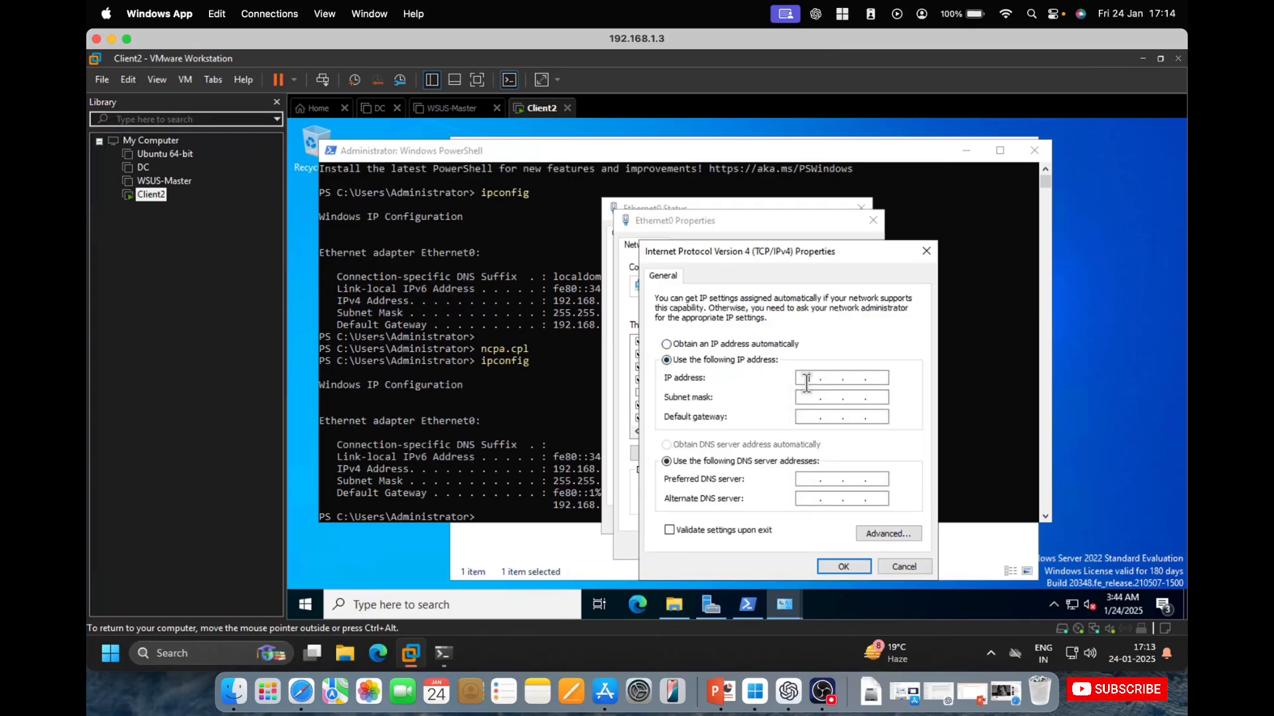
pyautogui.click(806, 383)
pyautogui.write('192 . 168 . 1 . 11')
pyautogui.press('Tab')
pyautogui.press('Tab')
pyautogui.write('192 . 168 . 1 . 1')
pyautogui.press('Tab')
pyautogui.press('Tab')
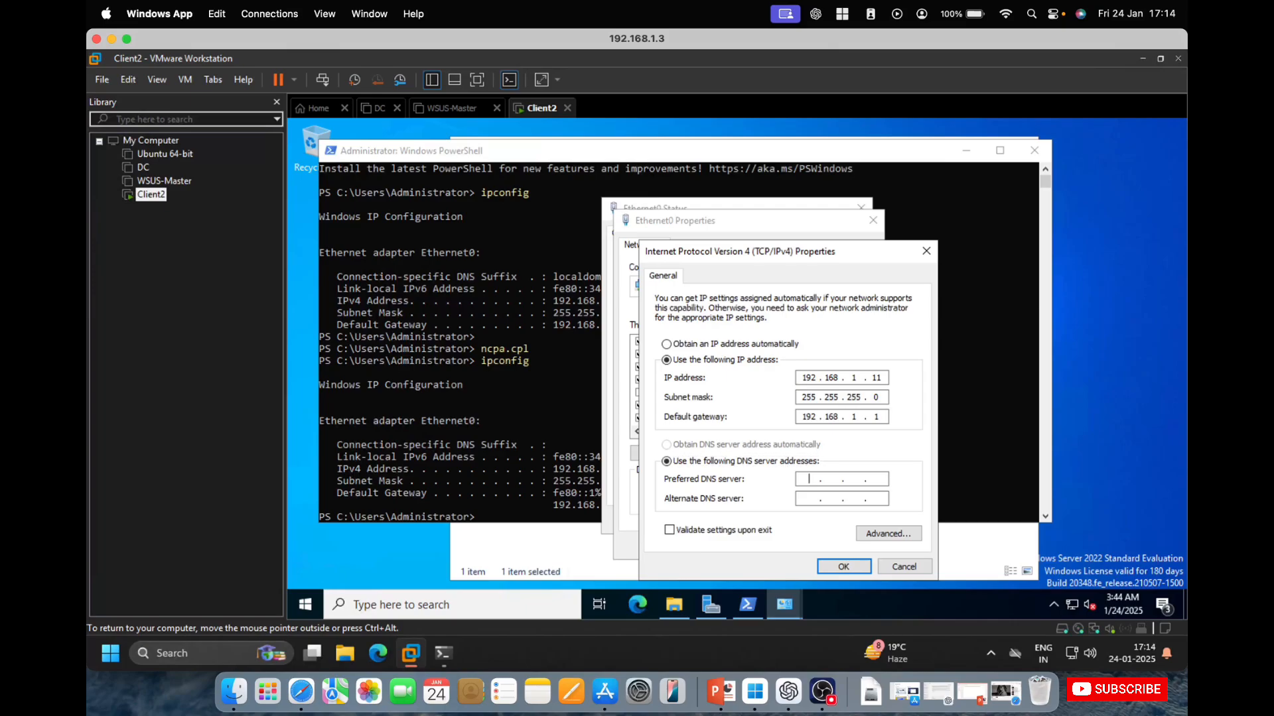
# Step: Set preferred DNS server 192.168.1.7 after checking the saved devices, enter an alternate DNS server starting 8.8.8, apply the settings and close PowerShell
pyautogui.write('192 . 168 . 1 .')
pyautogui.rightClick(759, 696)
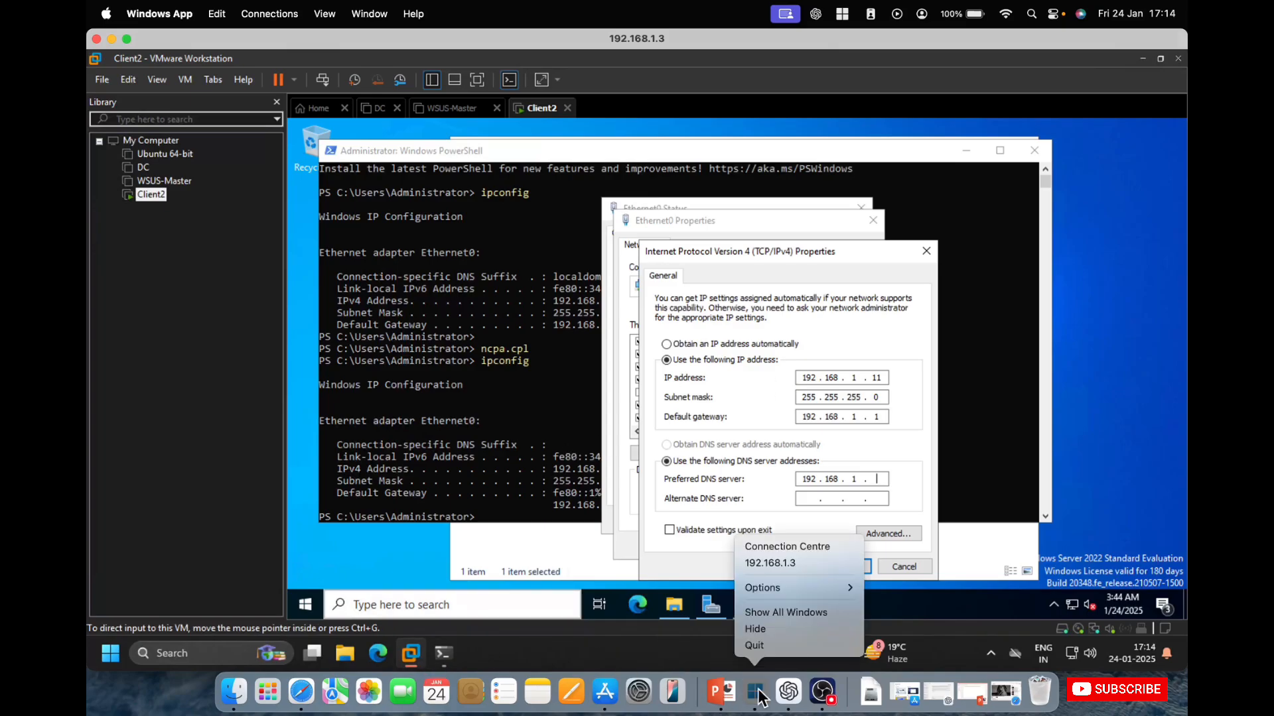
pyautogui.click(785, 548)
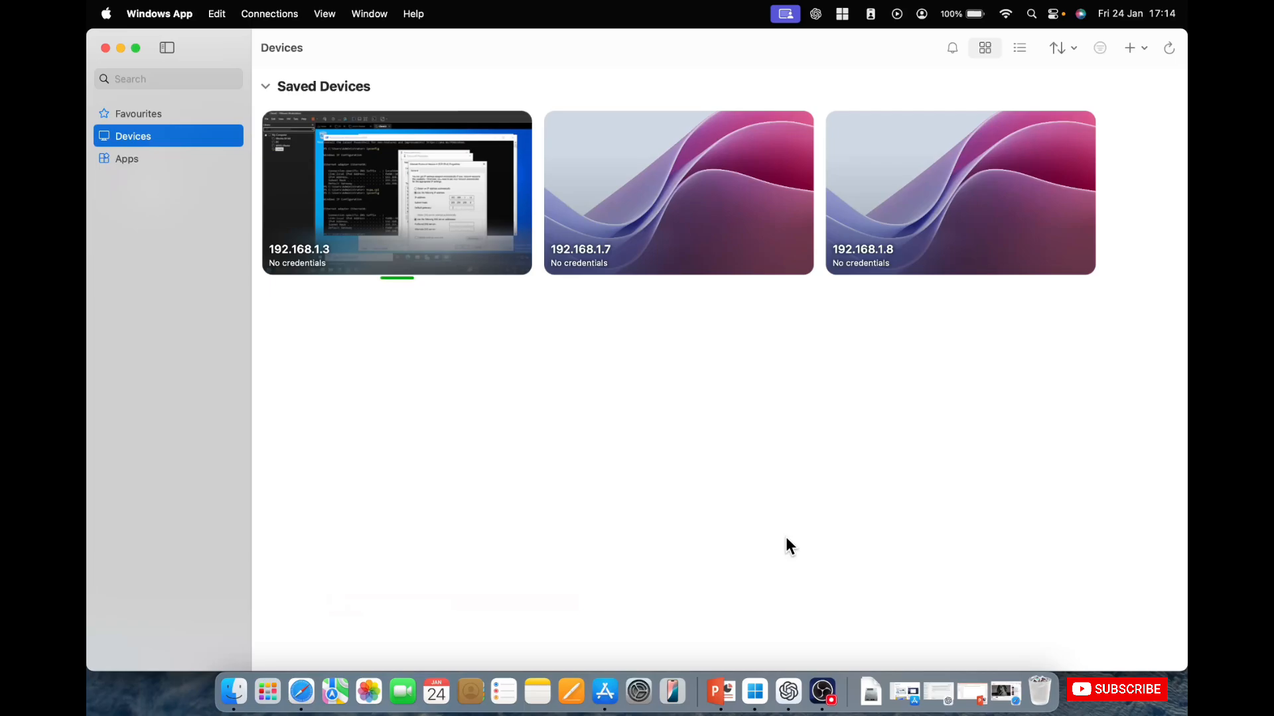
pyautogui.rightClick(757, 694)
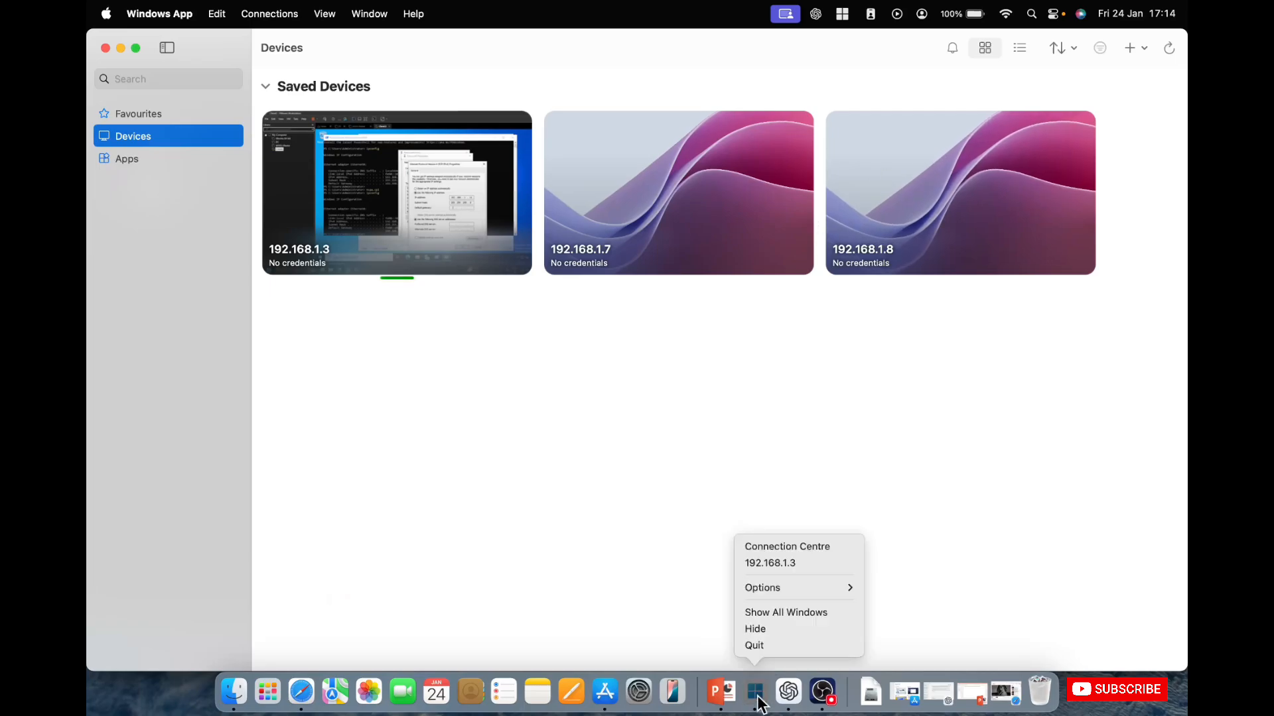
pyautogui.click(801, 564)
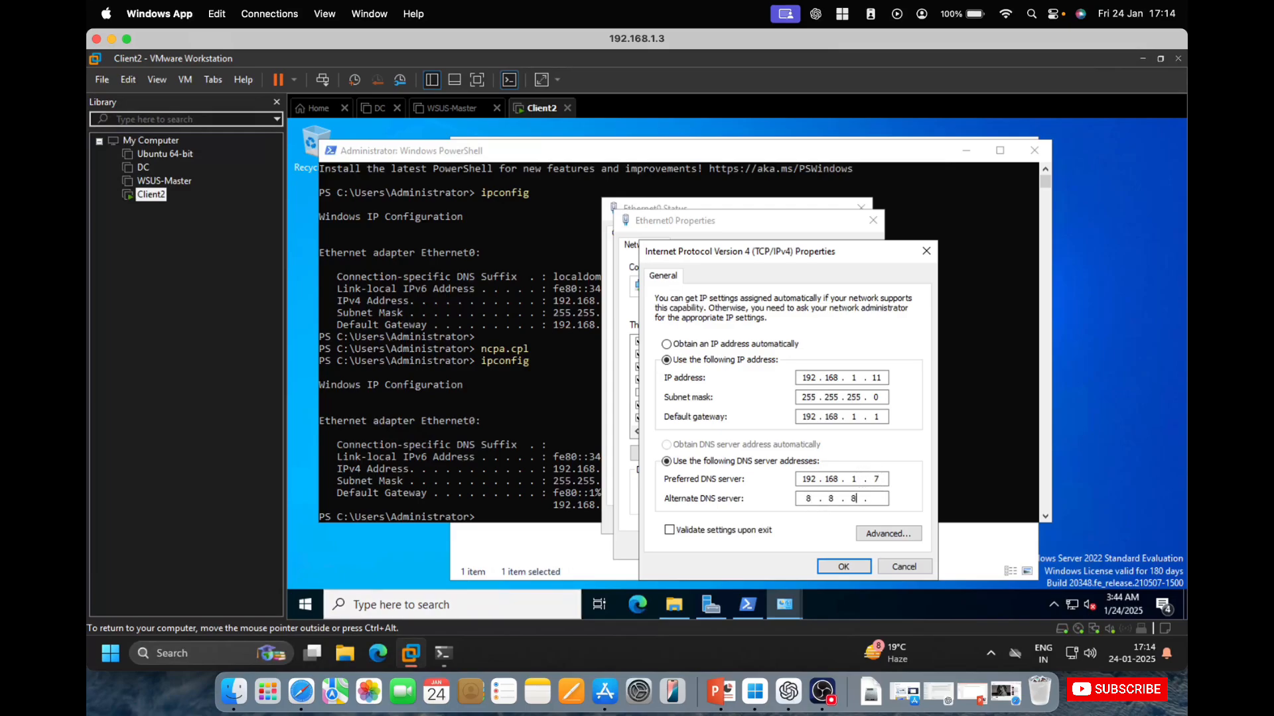
pyautogui.click(852, 568)
pyautogui.click(797, 546)
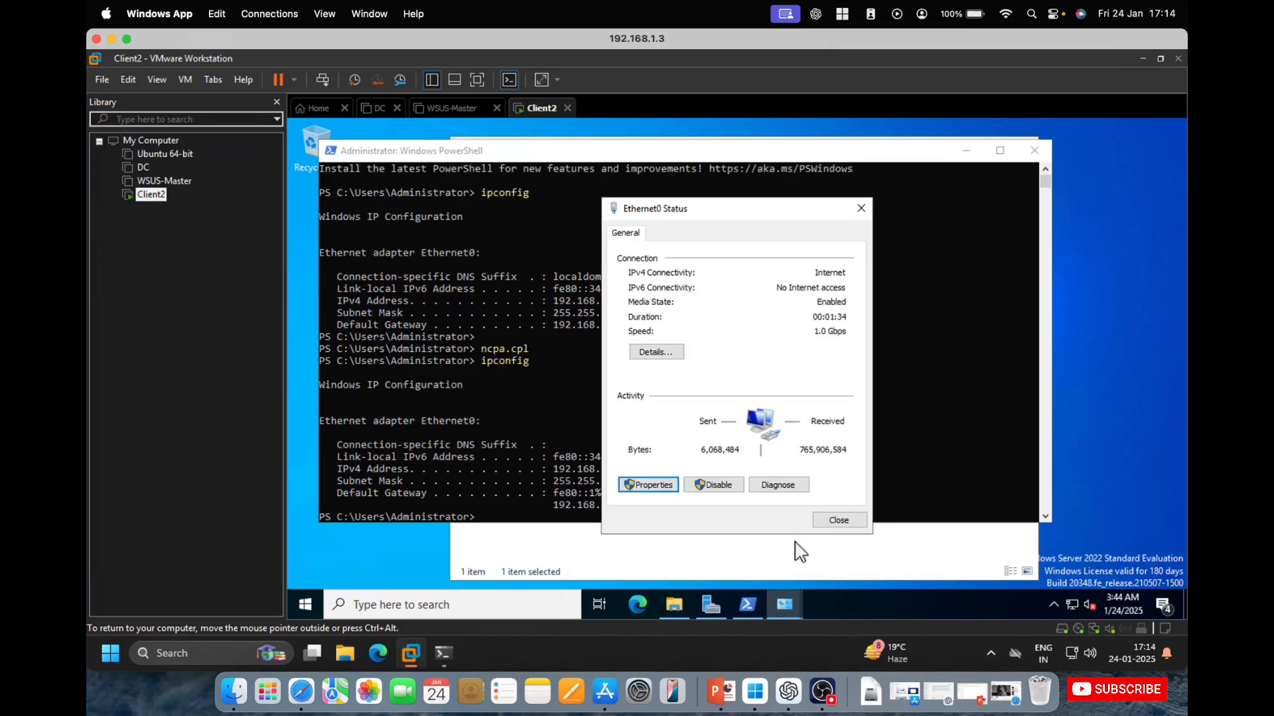
pyautogui.click(827, 521)
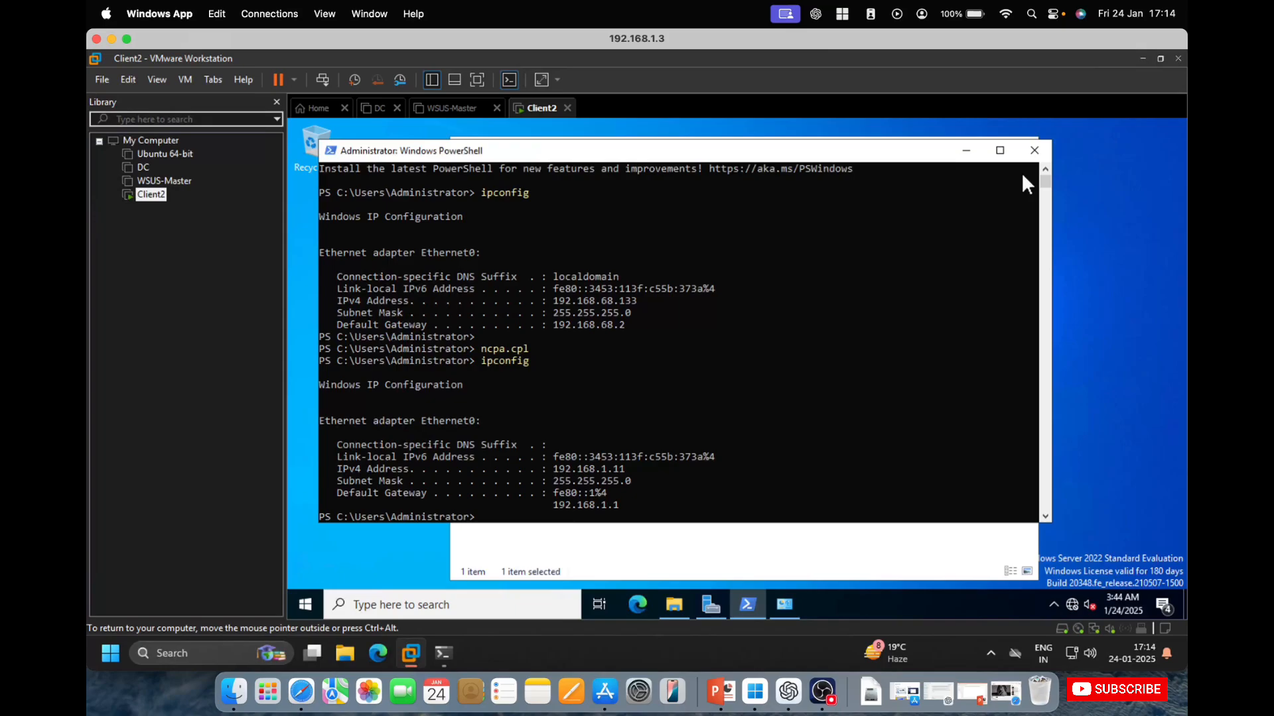
pyautogui.click(1034, 150)
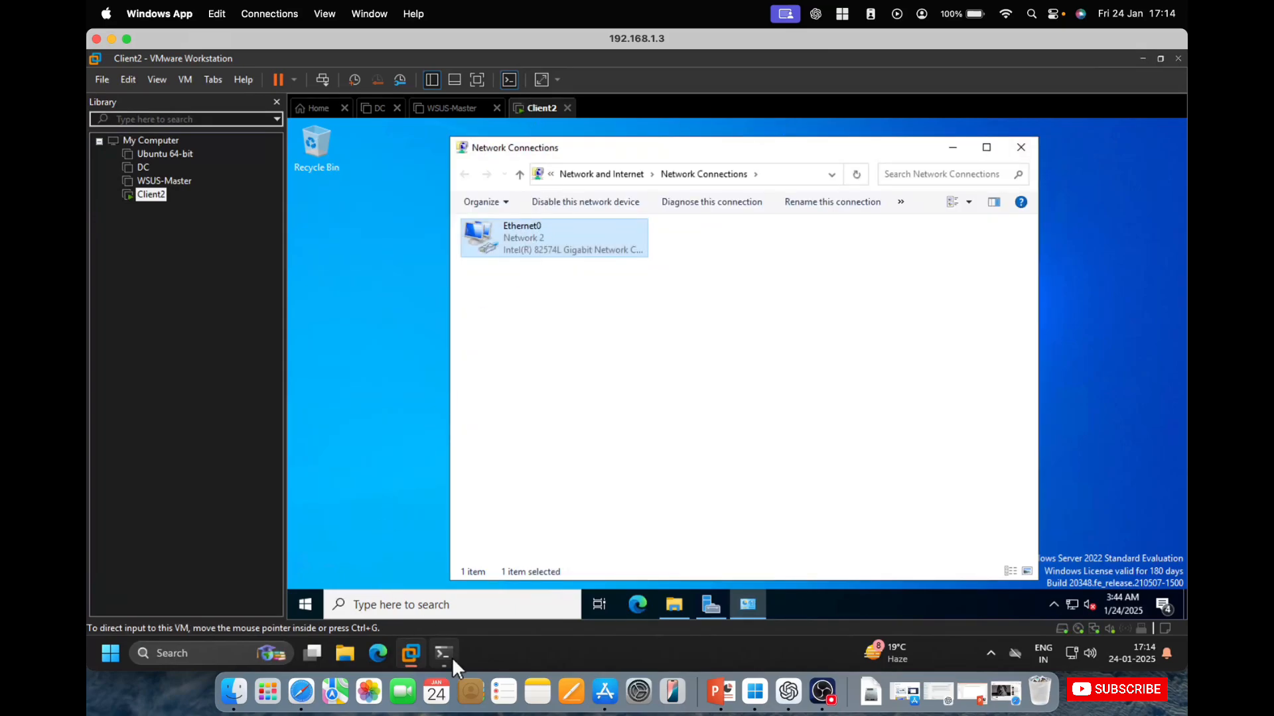
# Step: In Windows App's Connection Centre, add a PC named 192.168.1.11 with the default connection settings
pyautogui.rightClick(759, 698)
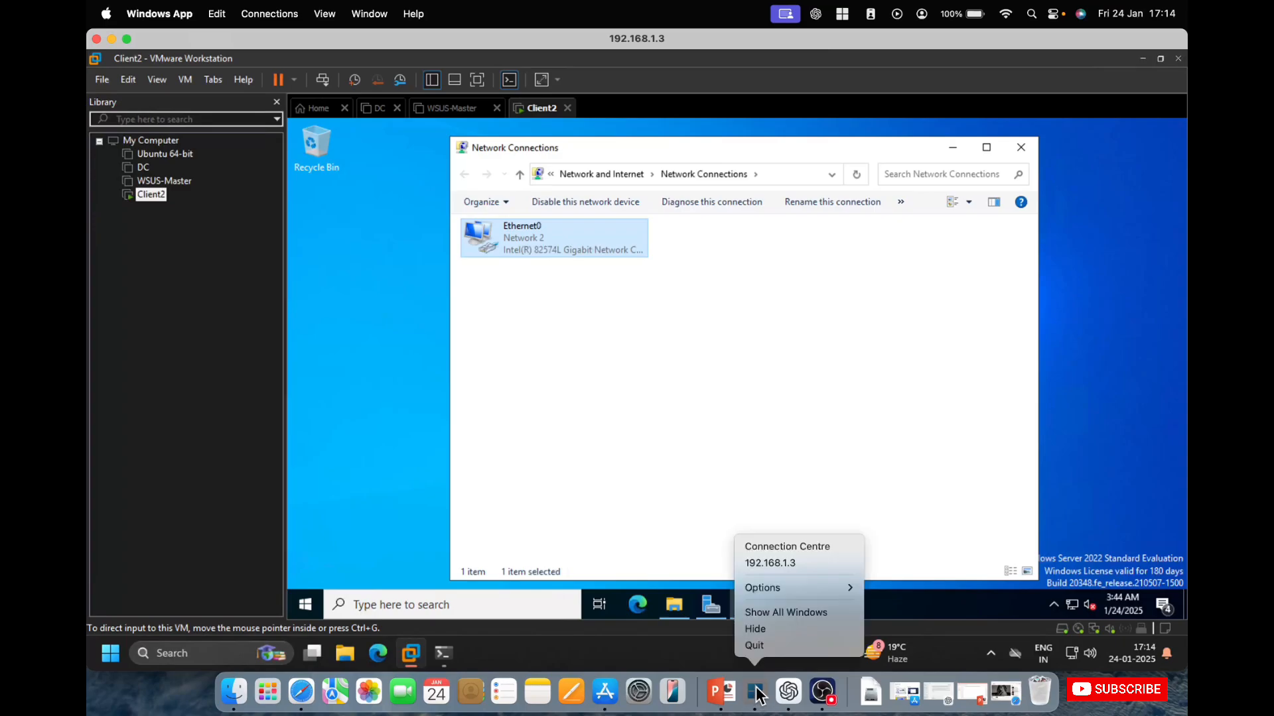
pyautogui.click(786, 548)
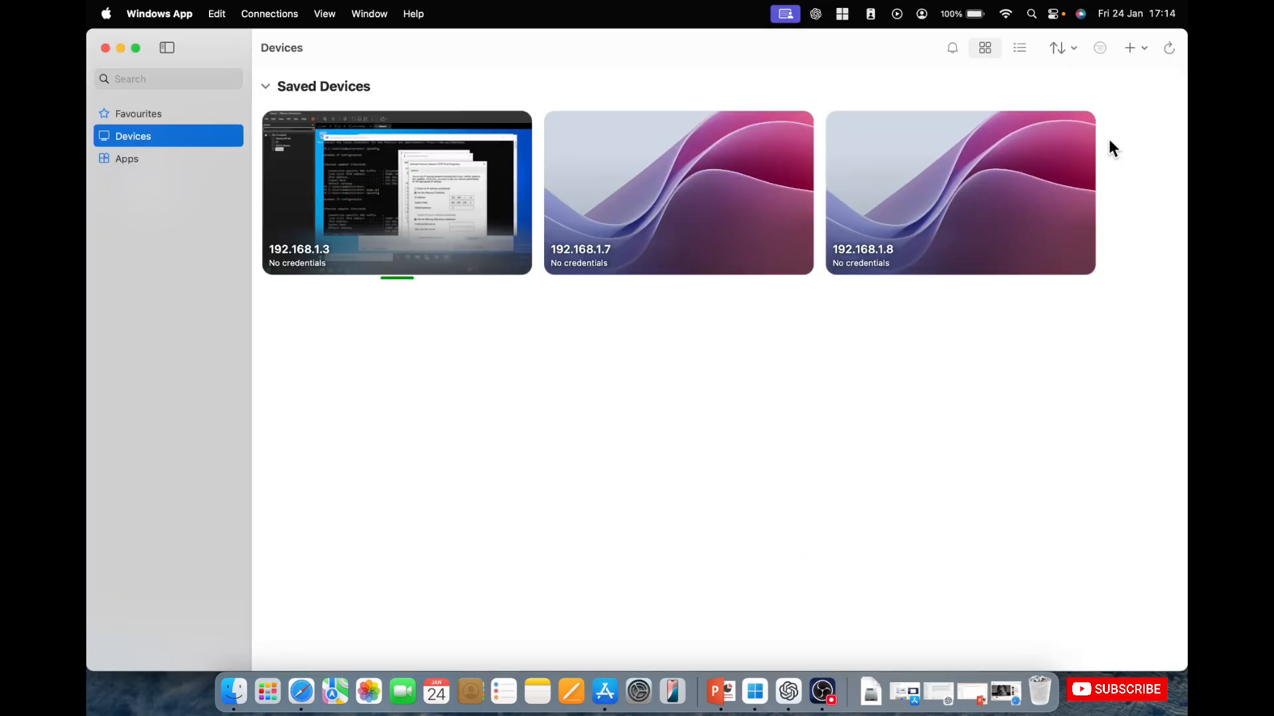
pyautogui.click(1138, 47)
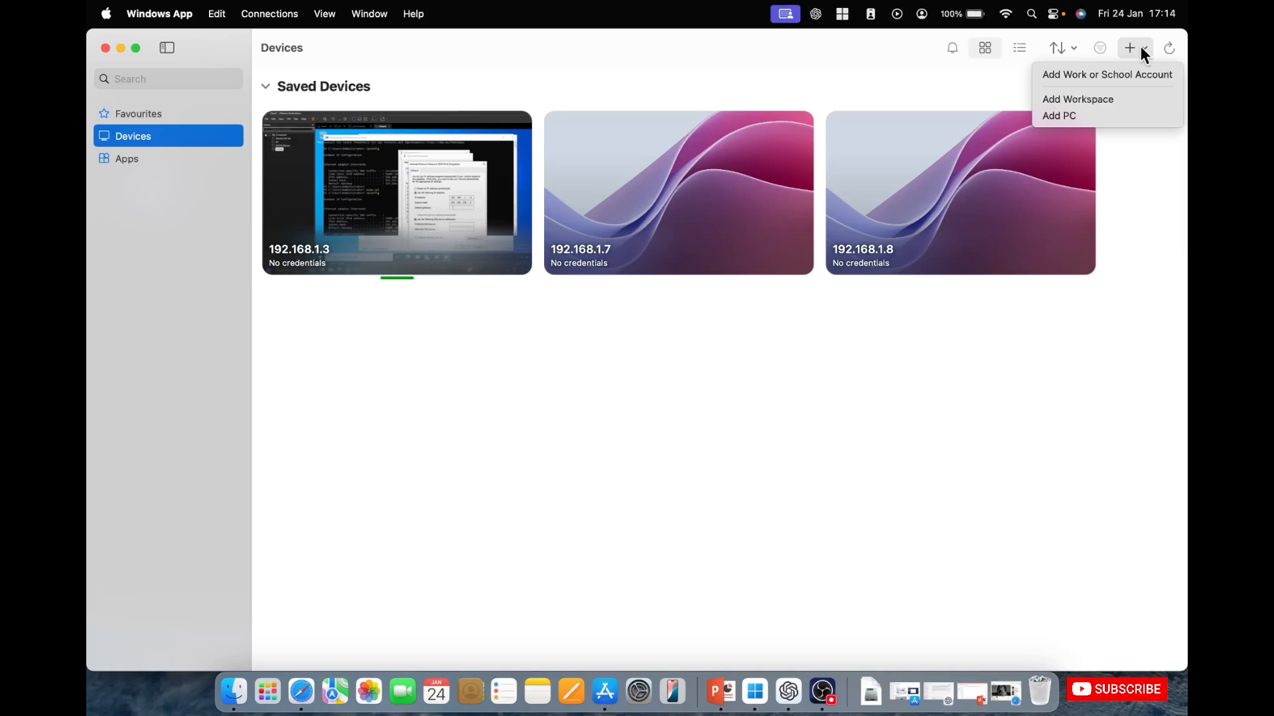
pyautogui.click(1065, 116)
pyautogui.write('1')
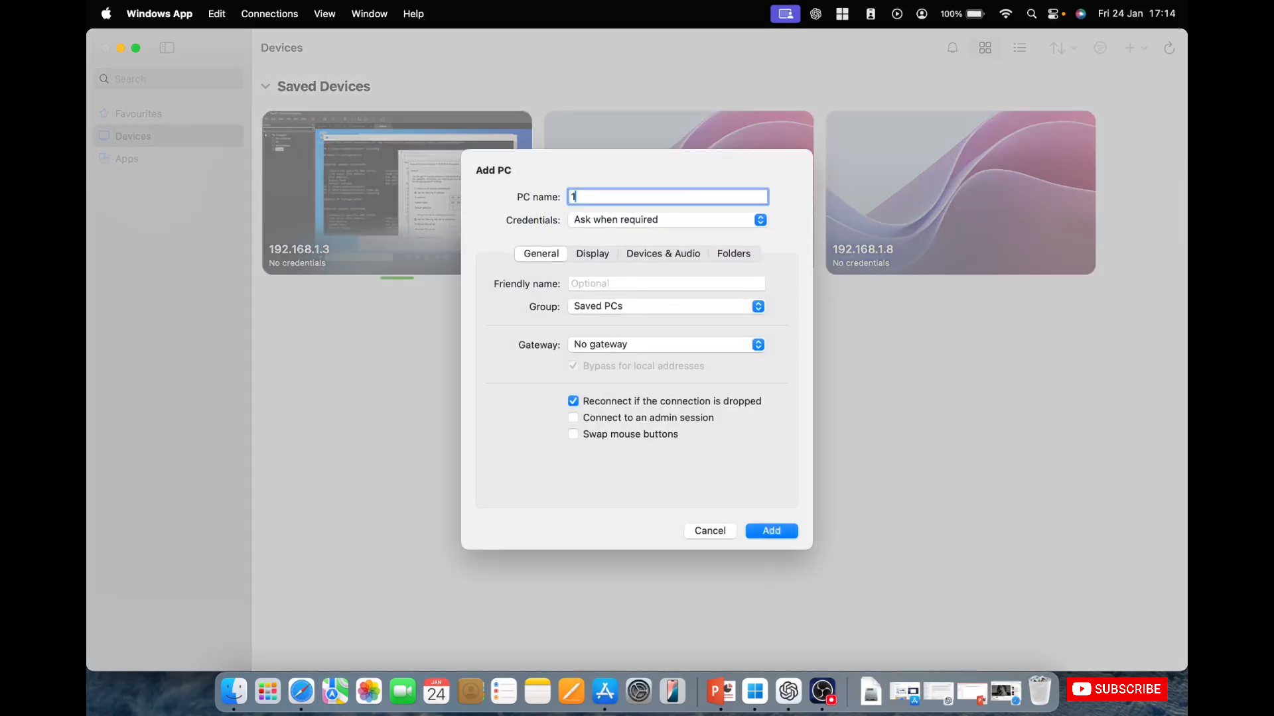
pyautogui.write('92.1681.8')
pyautogui.press('BackSpace')
pyautogui.press('BackSpace')
pyautogui.press('BackSpace')
pyautogui.write('.1.11')
pyautogui.click(760, 534)
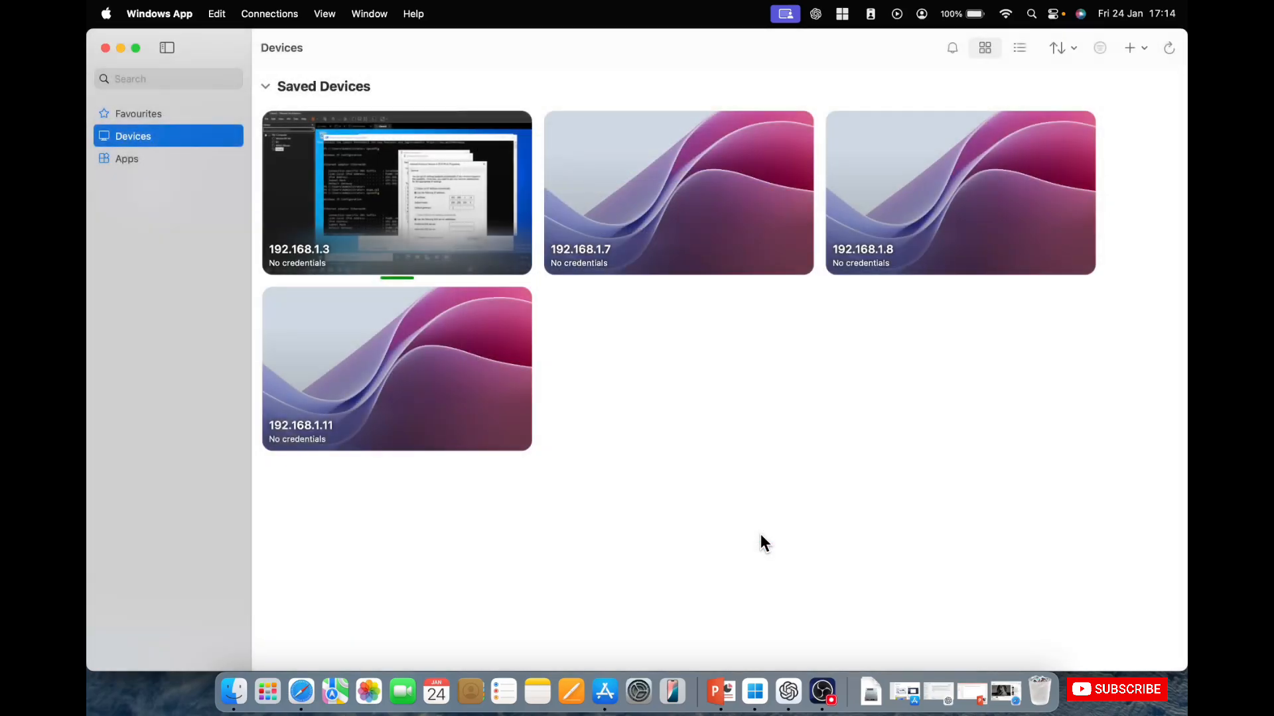
# Step: Try to connect to the saved device 192.168.1.11
pyautogui.doubleClick(416, 390)
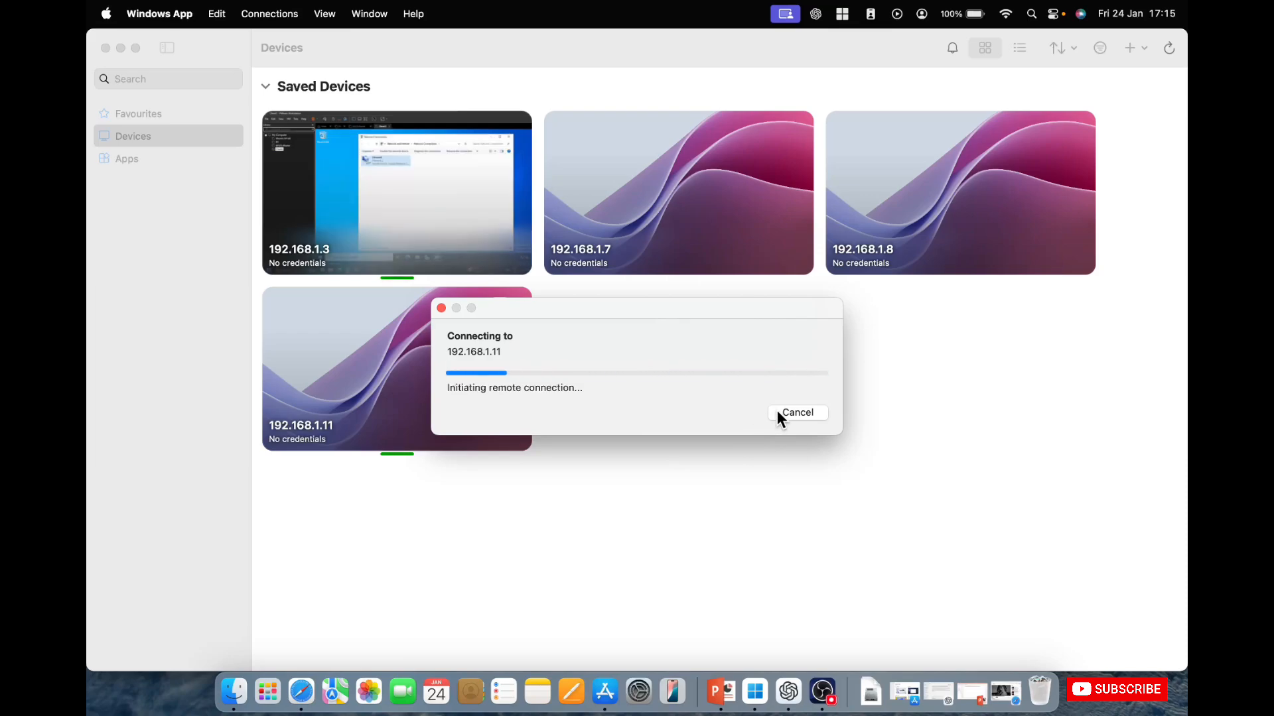
pyautogui.click(795, 410)
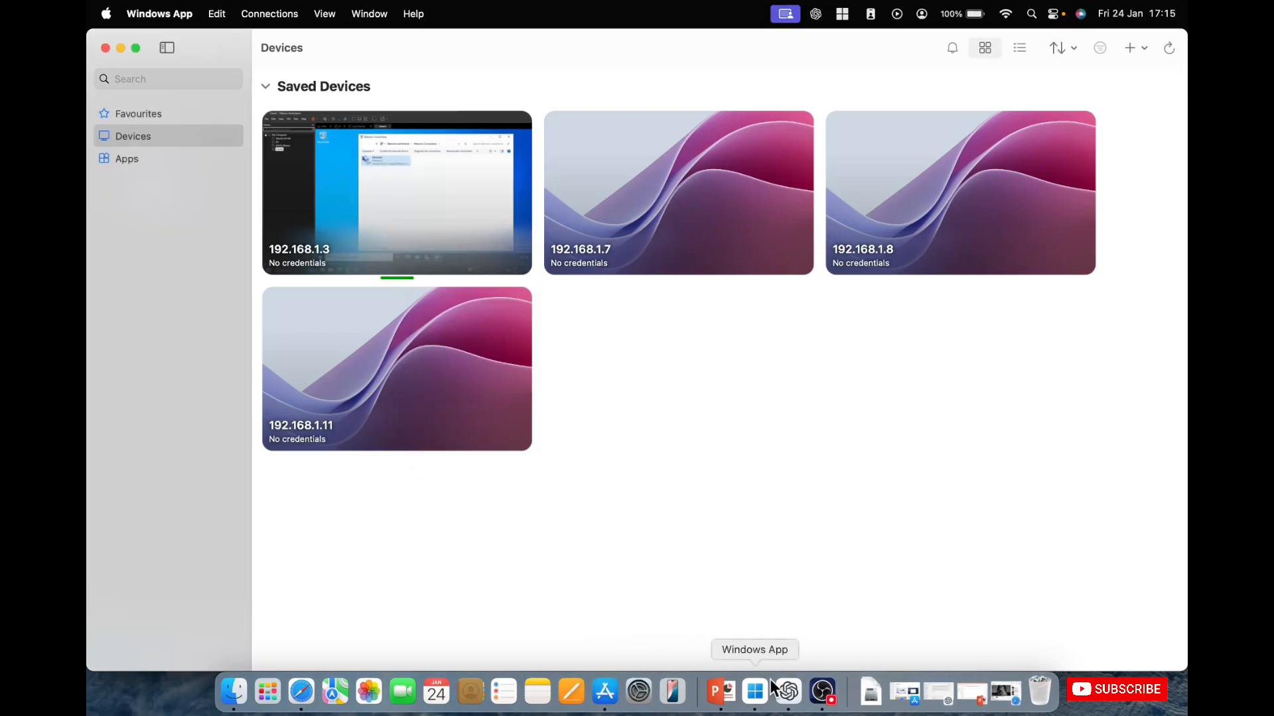
# Step: Return to the 192.168.1.3 session and open Client2's system properties from This PC, with the Settings window maximized
pyautogui.rightClick(756, 698)
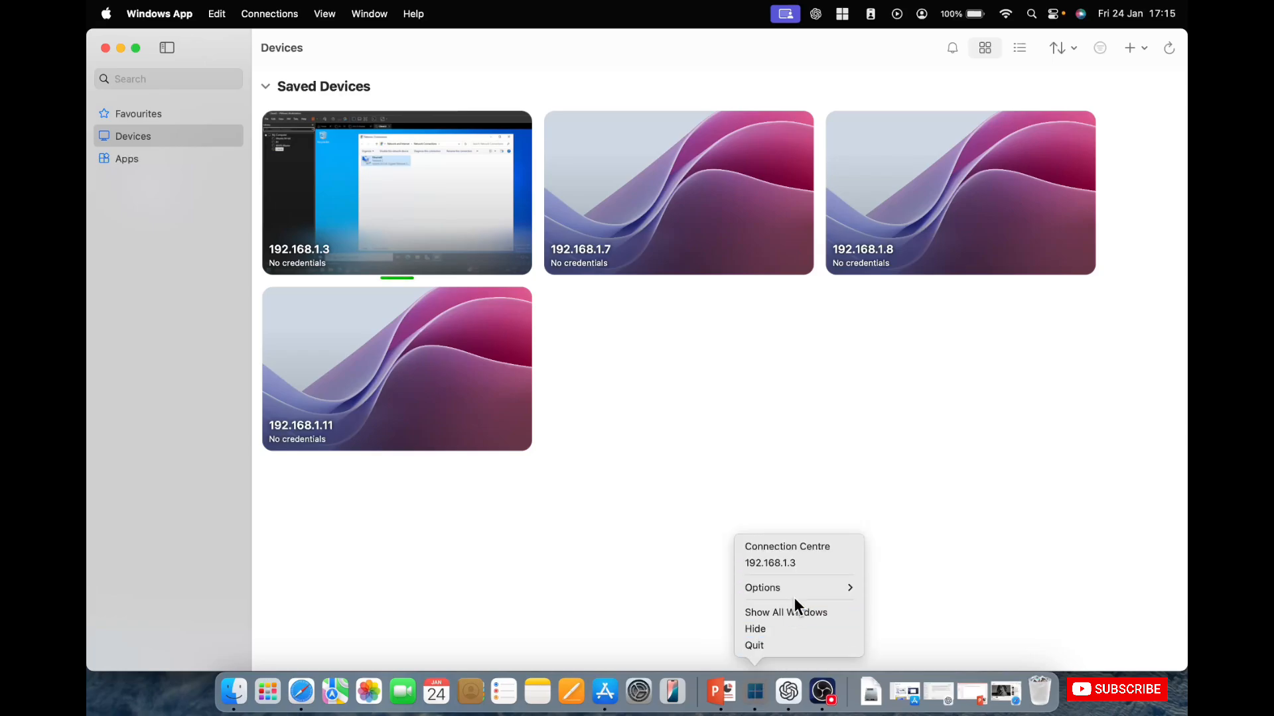
pyautogui.click(807, 563)
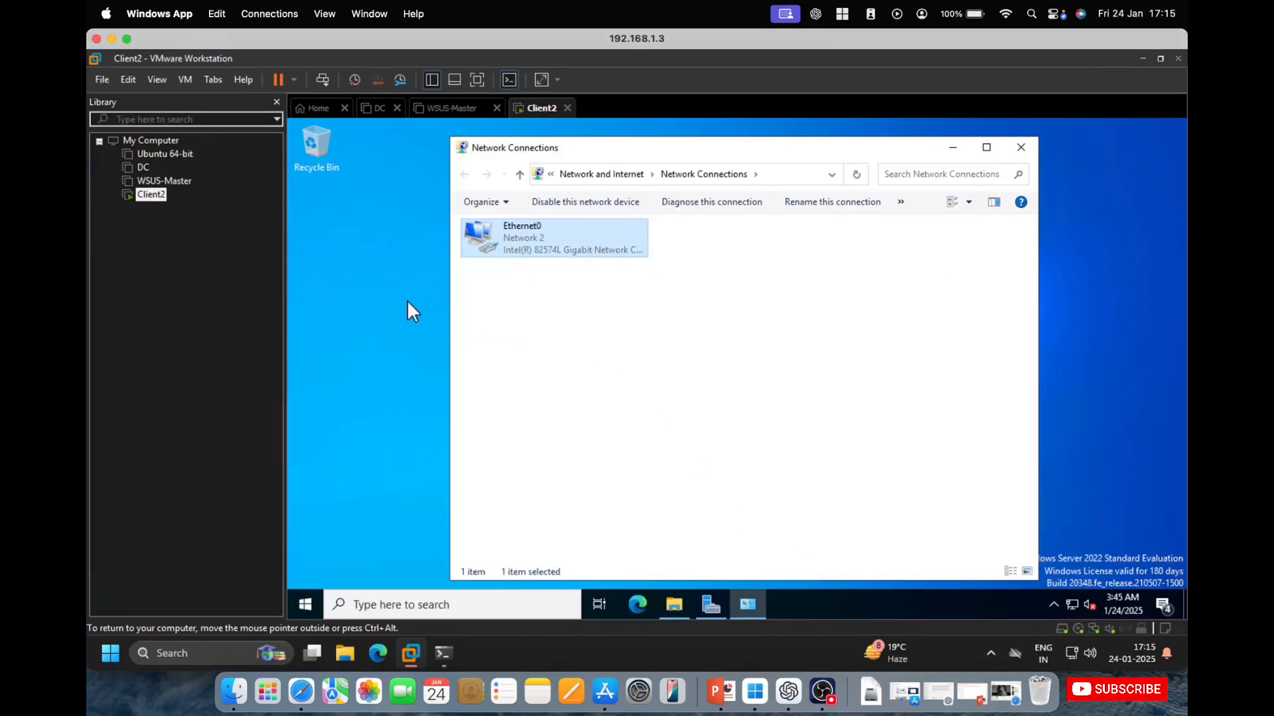
pyautogui.click(406, 449)
pyautogui.click(672, 605)
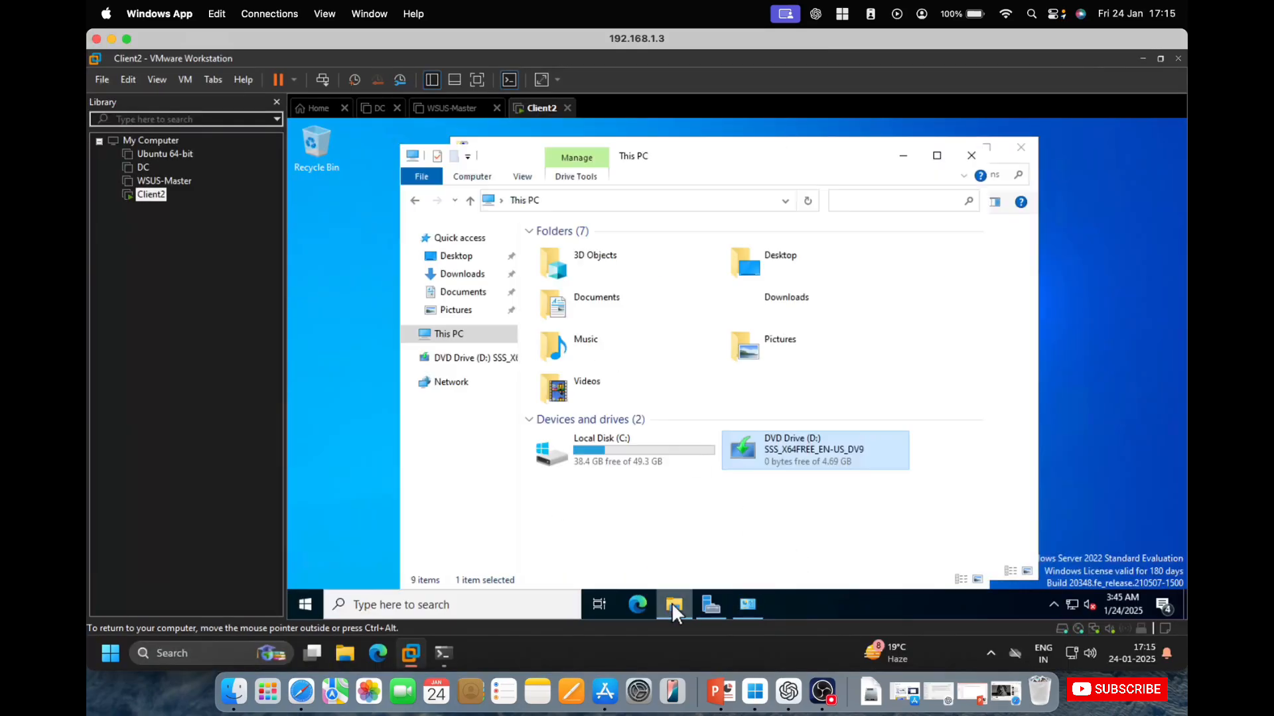
pyautogui.rightClick(461, 337)
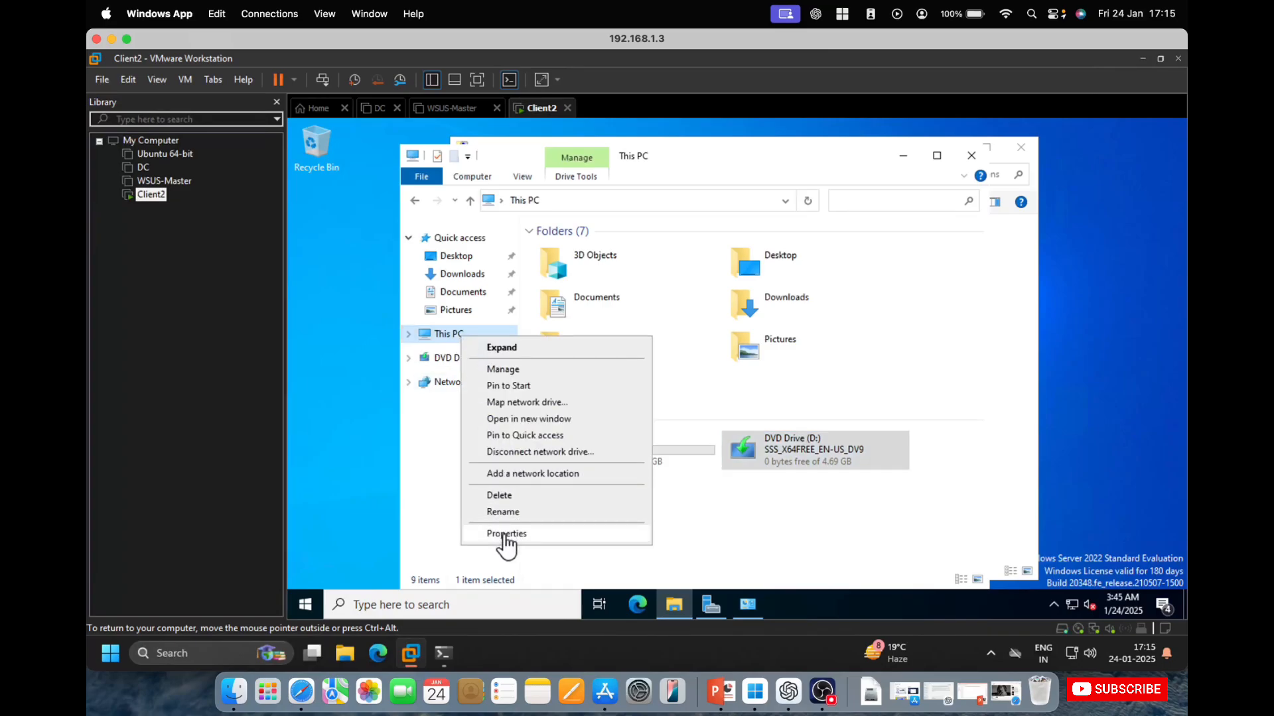
pyautogui.click(505, 534)
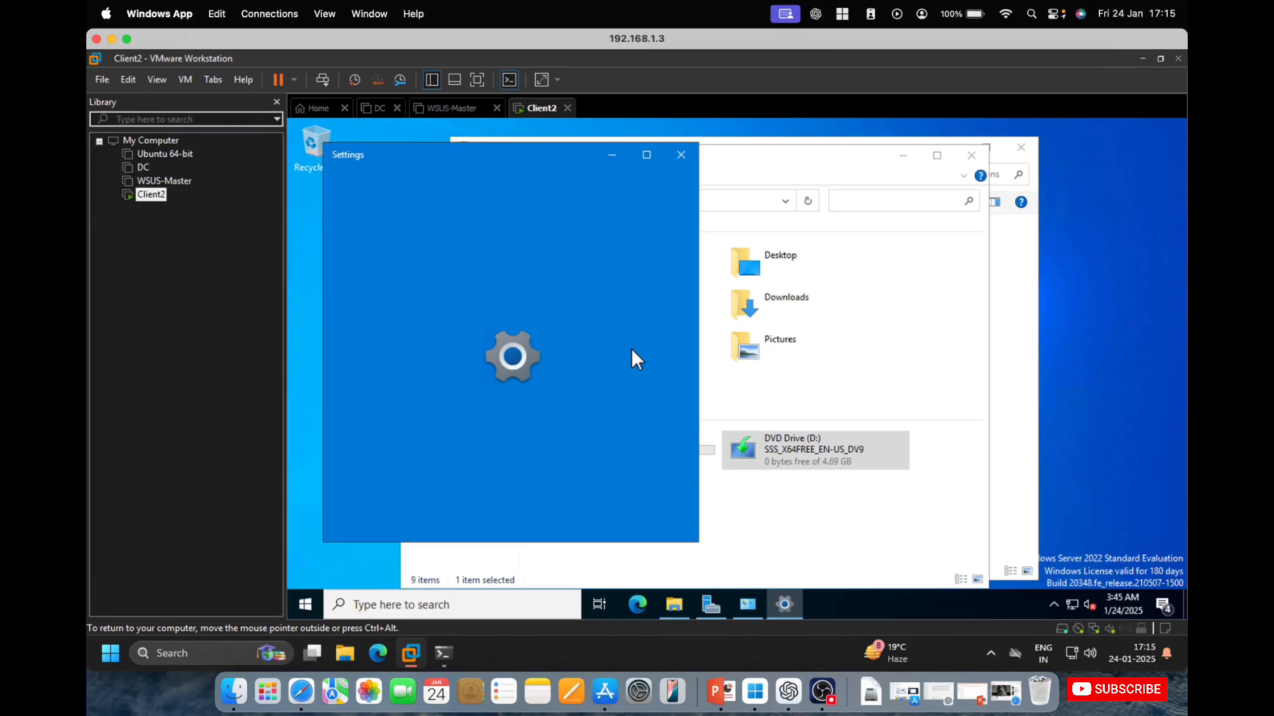
pyautogui.click(646, 154)
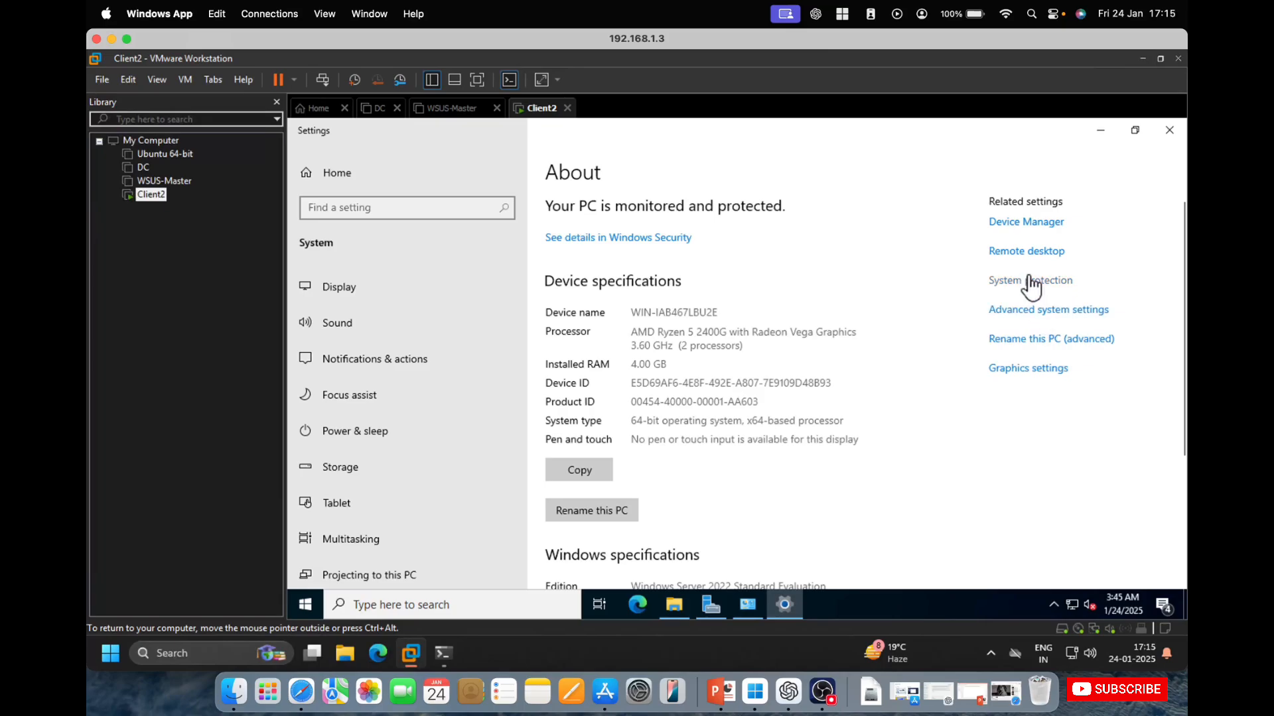
# Step: Allow remote connections to Client2 in System Properties, turn off the Network Level Authentication requirement, and apply the changes
pyautogui.click(1030, 252)
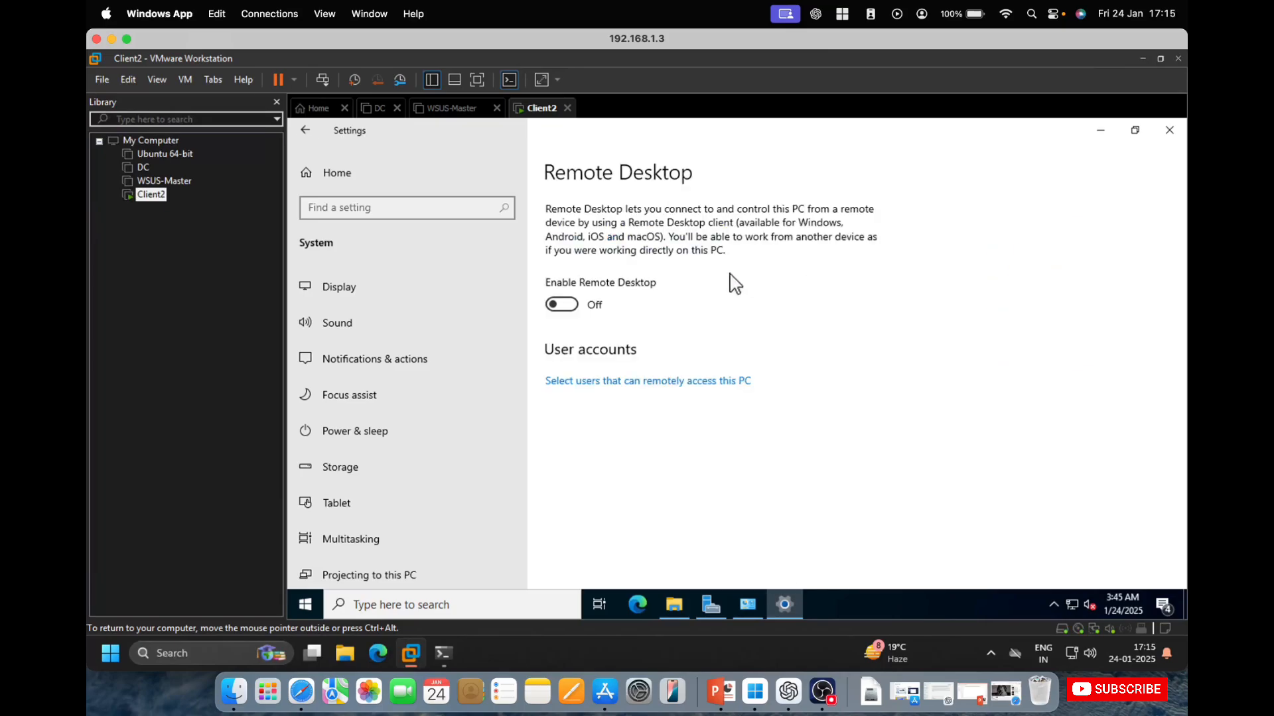
pyautogui.click(304, 136)
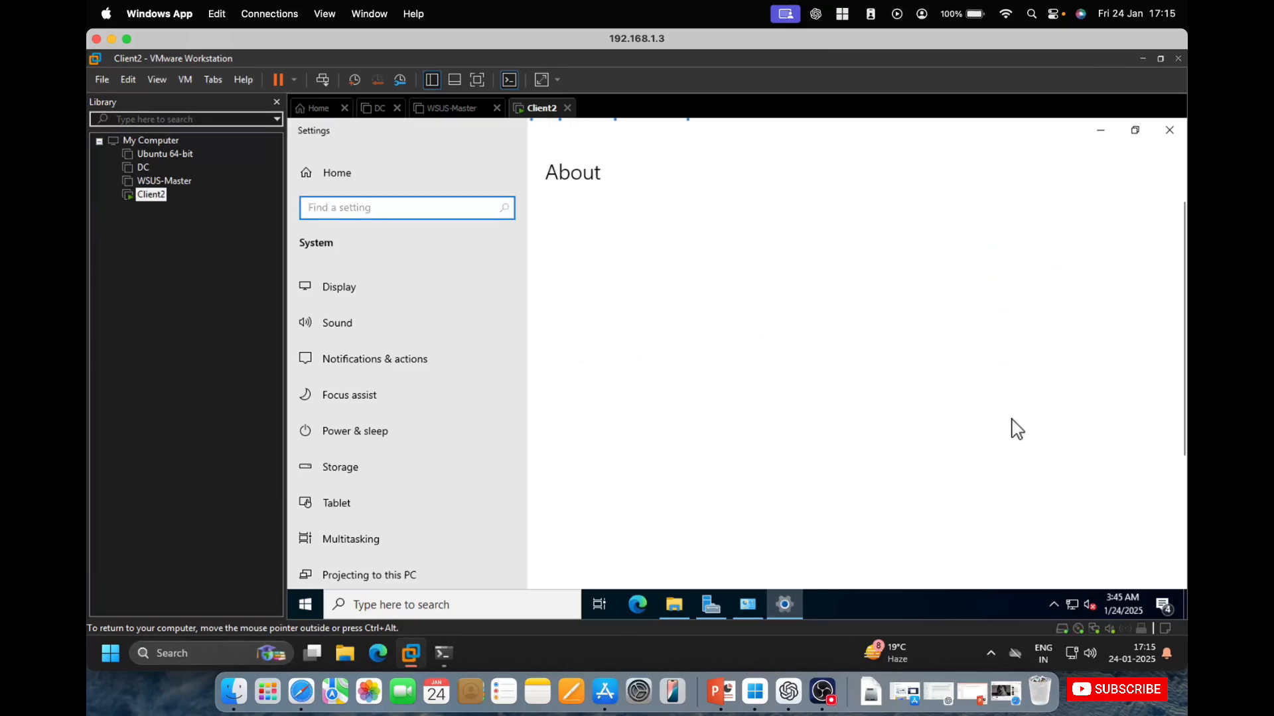
pyautogui.click(1042, 340)
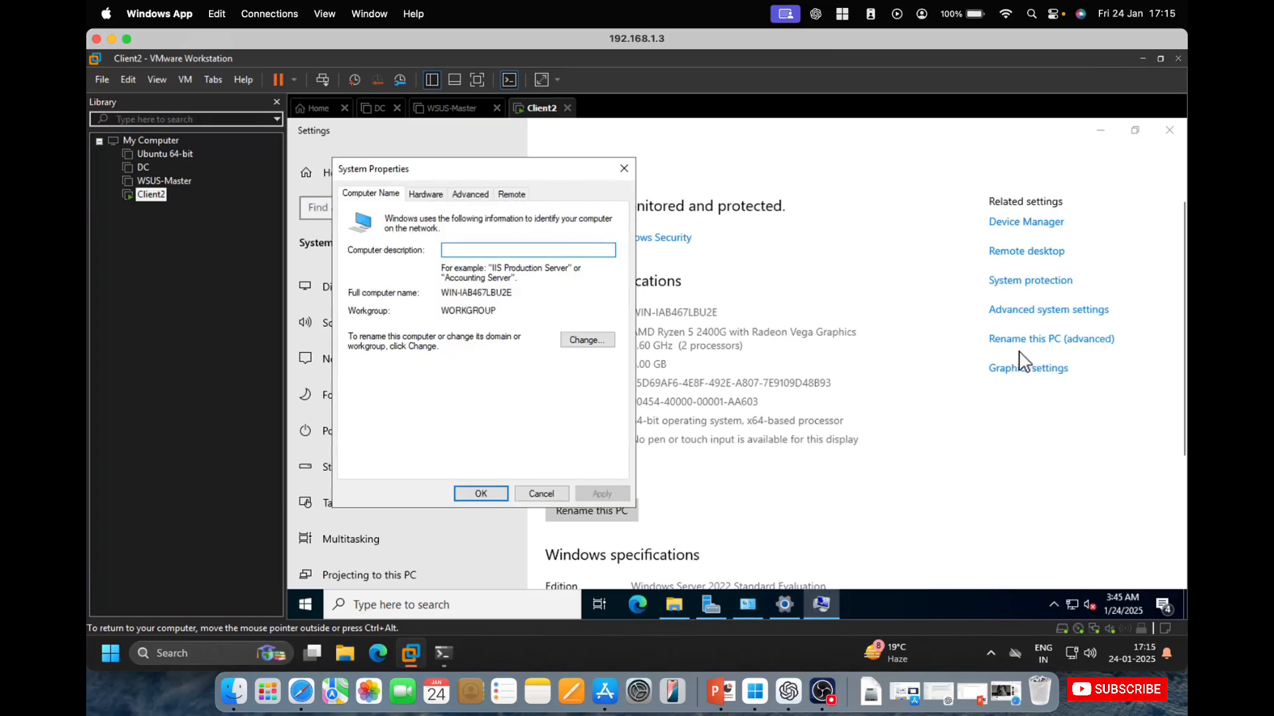
pyautogui.click(510, 194)
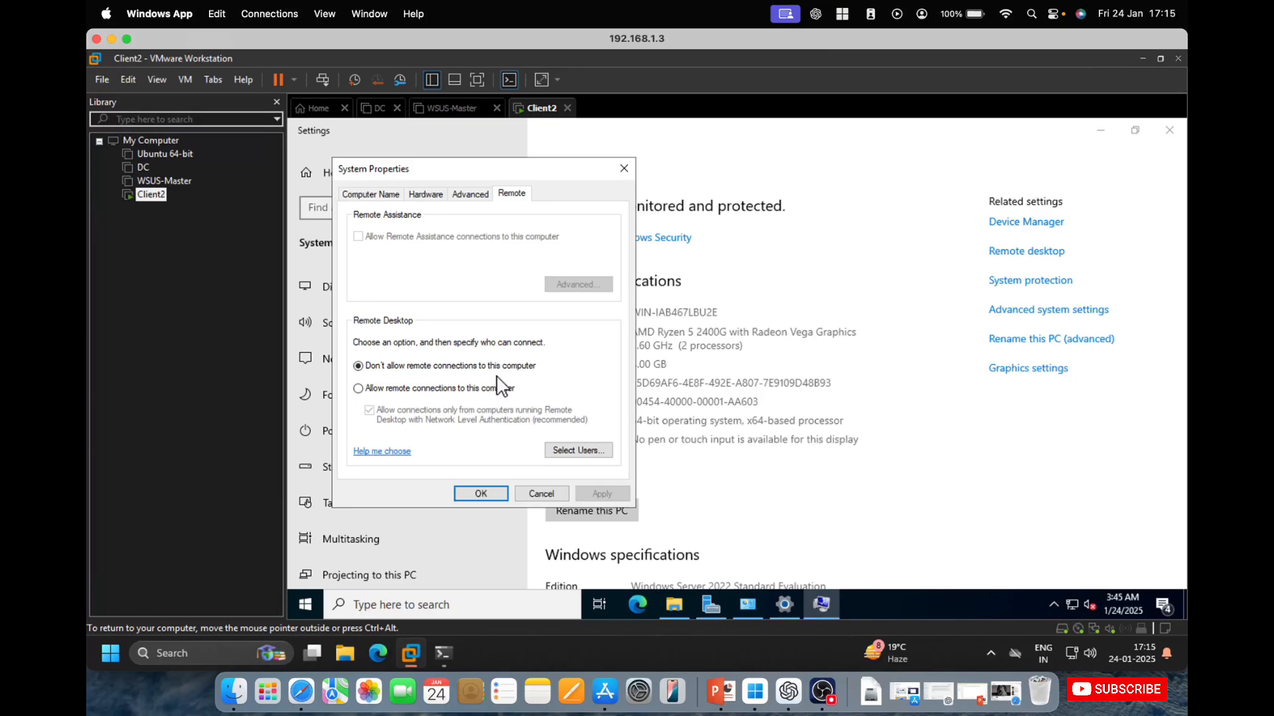
pyautogui.click(359, 389)
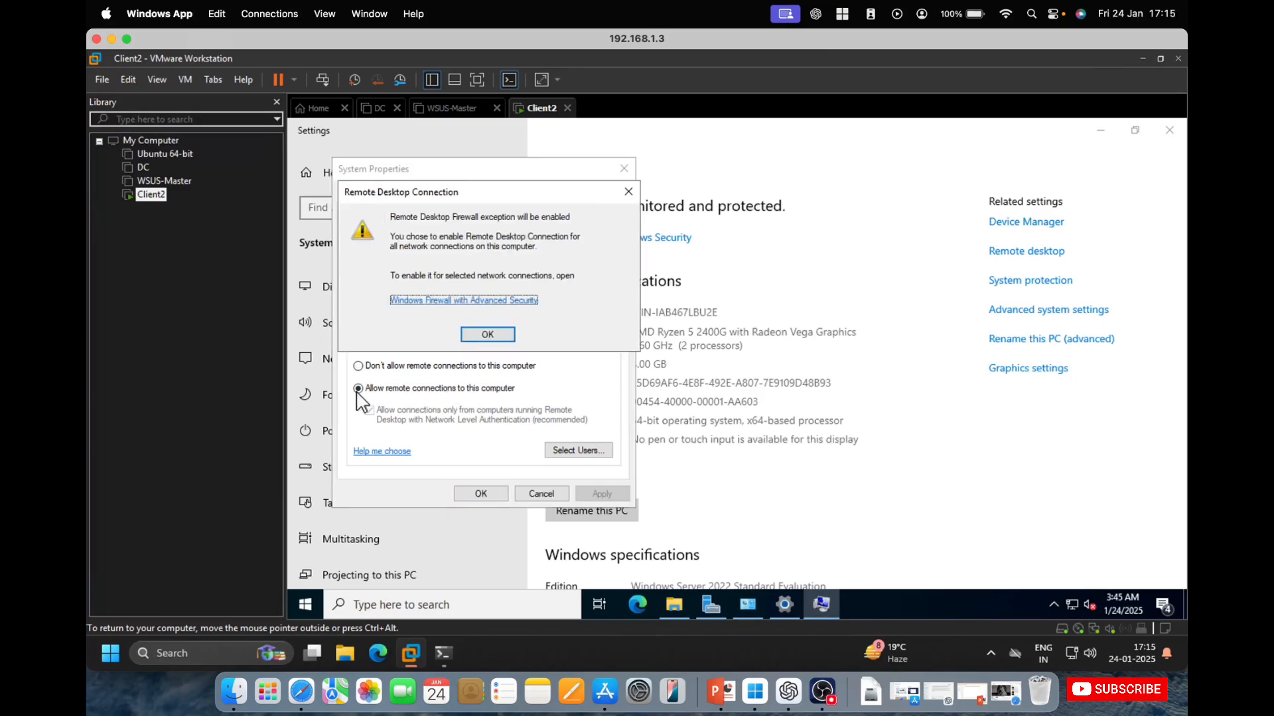
pyautogui.click(489, 336)
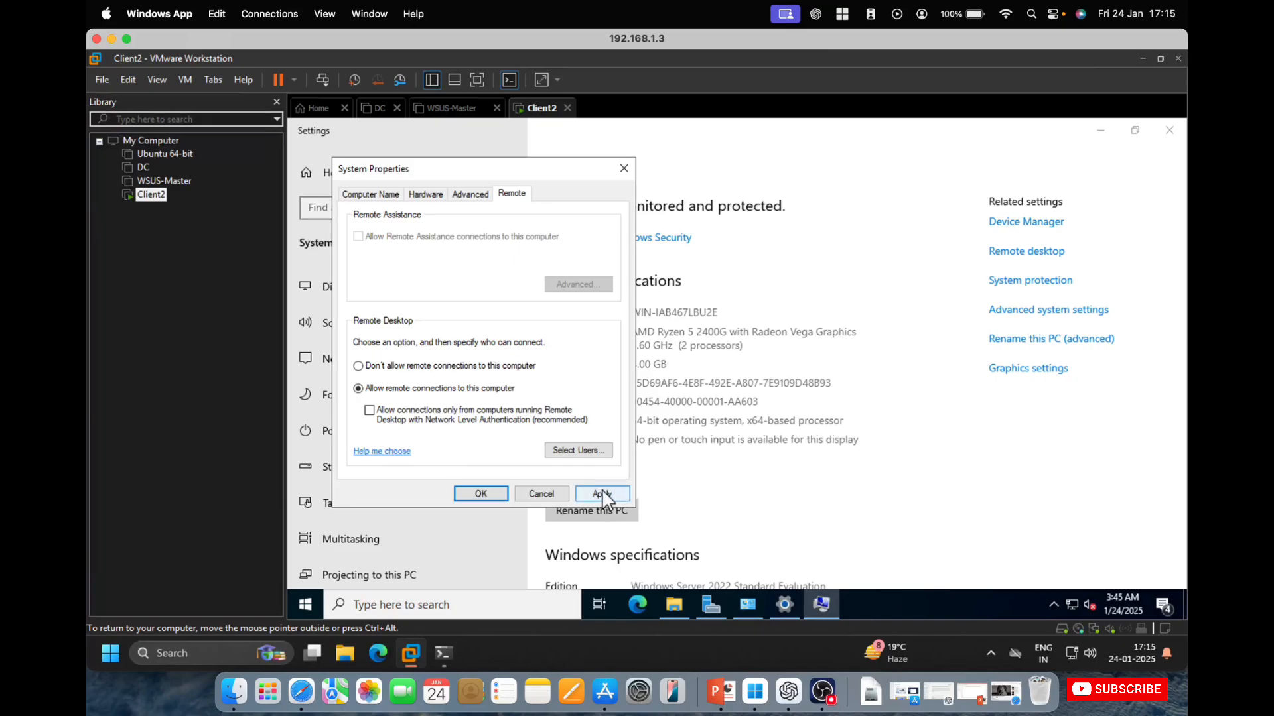
pyautogui.click(601, 494)
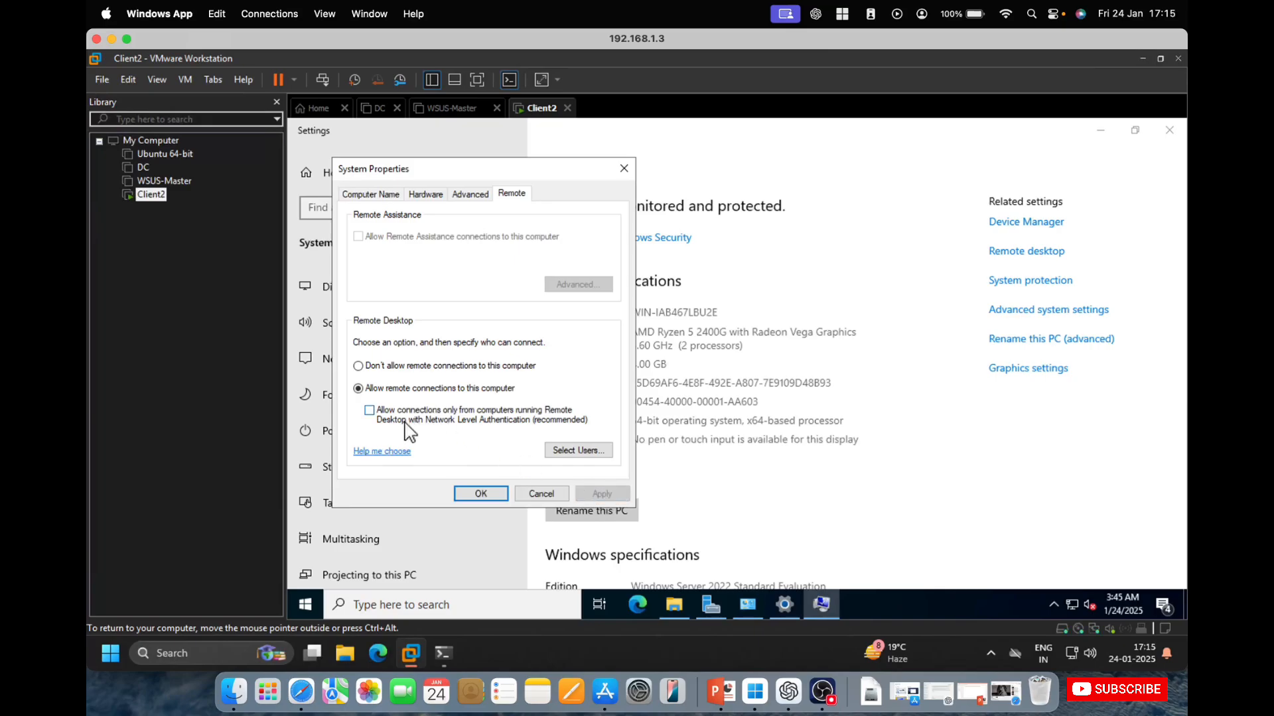
pyautogui.click(482, 496)
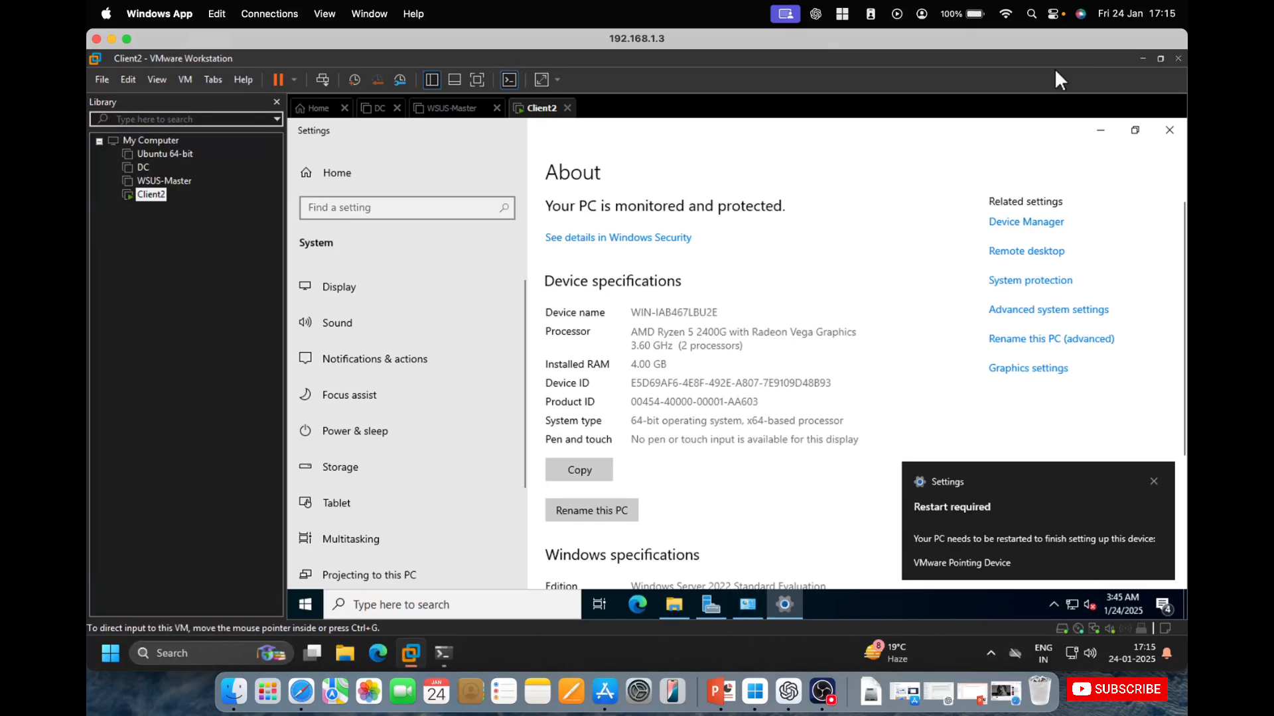
# Step: Connect to saved device 192.168.1.11 from the Connection Centre as administrator, enter the account password and accept the unverified certificate
pyautogui.rightClick(753, 705)
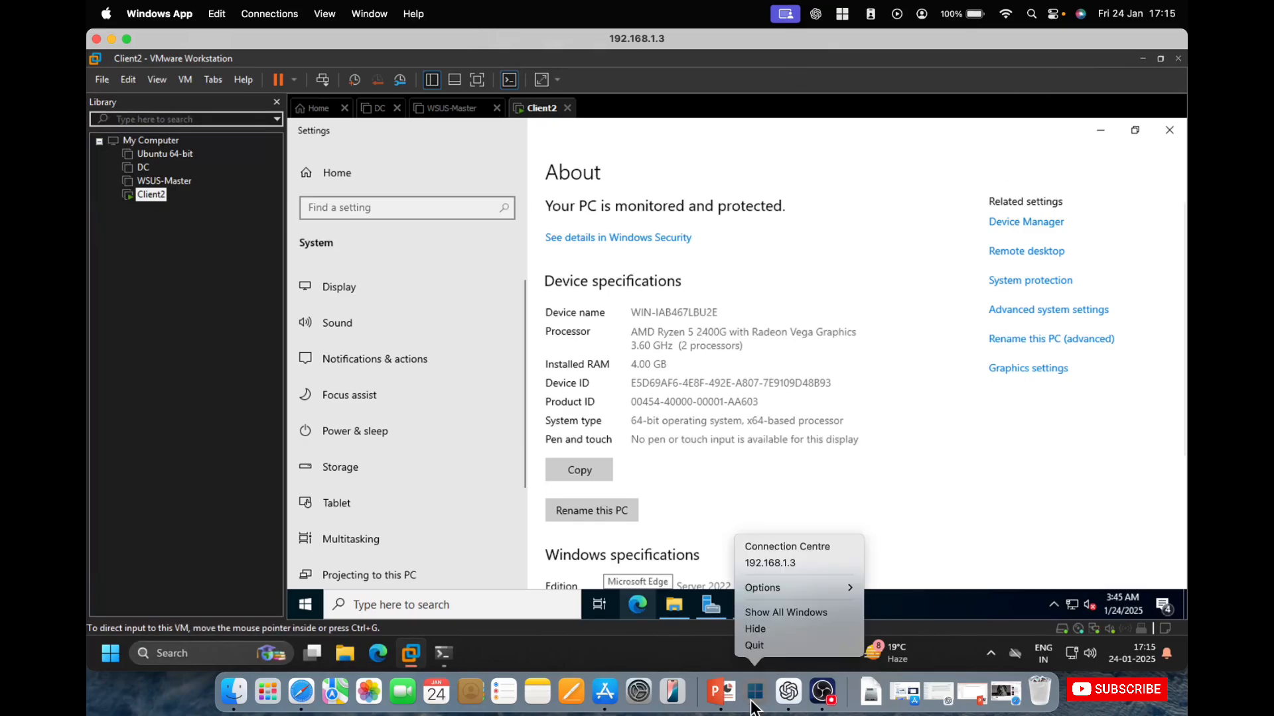
pyautogui.click(803, 544)
pyautogui.doubleClick(404, 375)
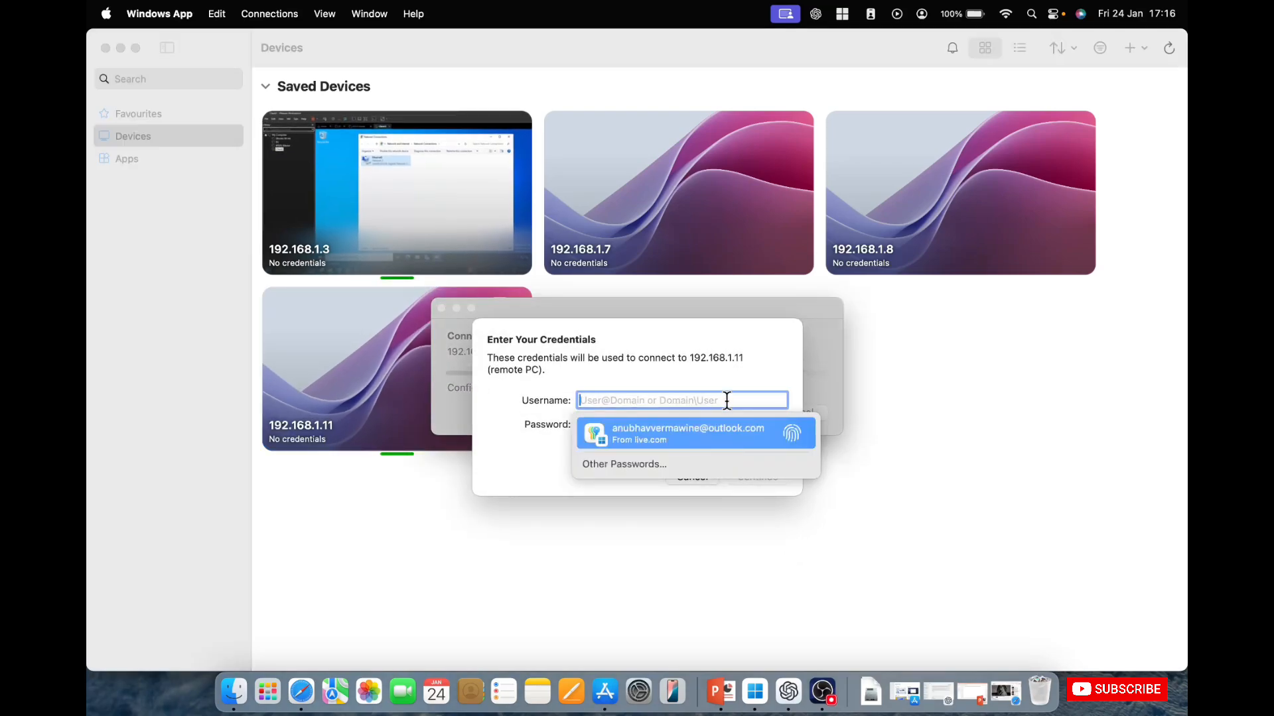
pyautogui.write('admini')
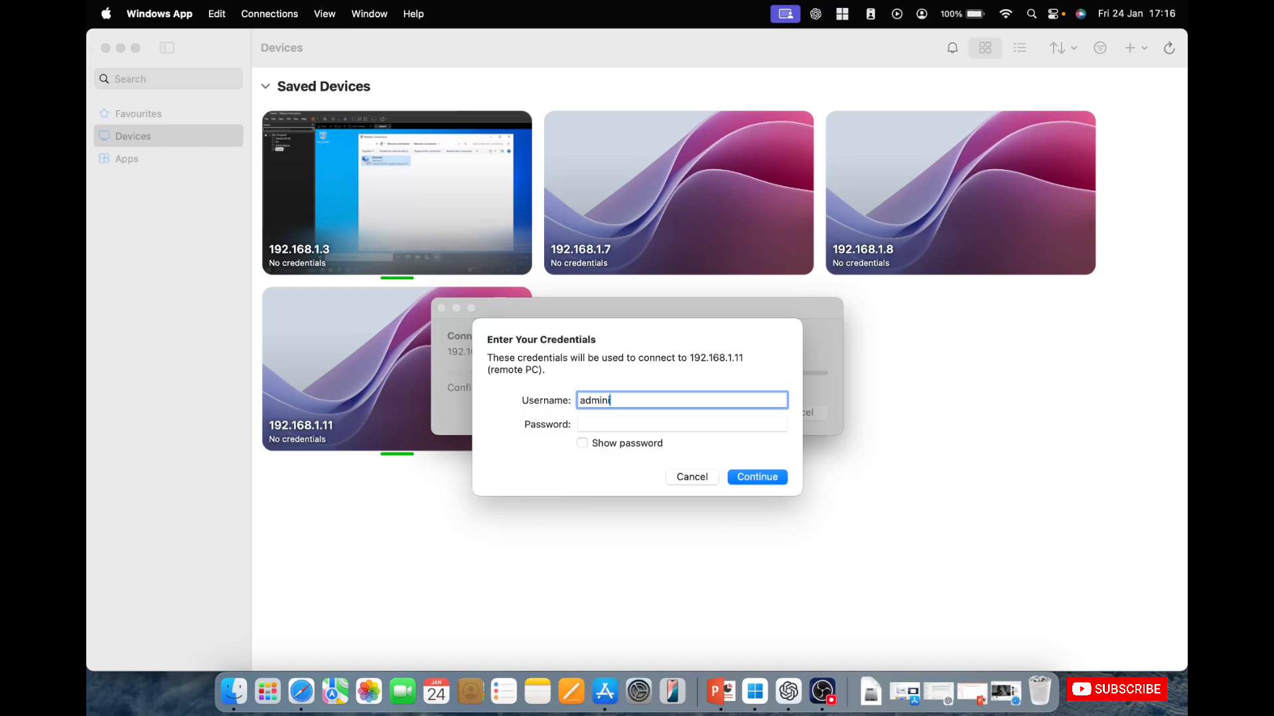
pyautogui.write('strator')
pyautogui.press('Tab')
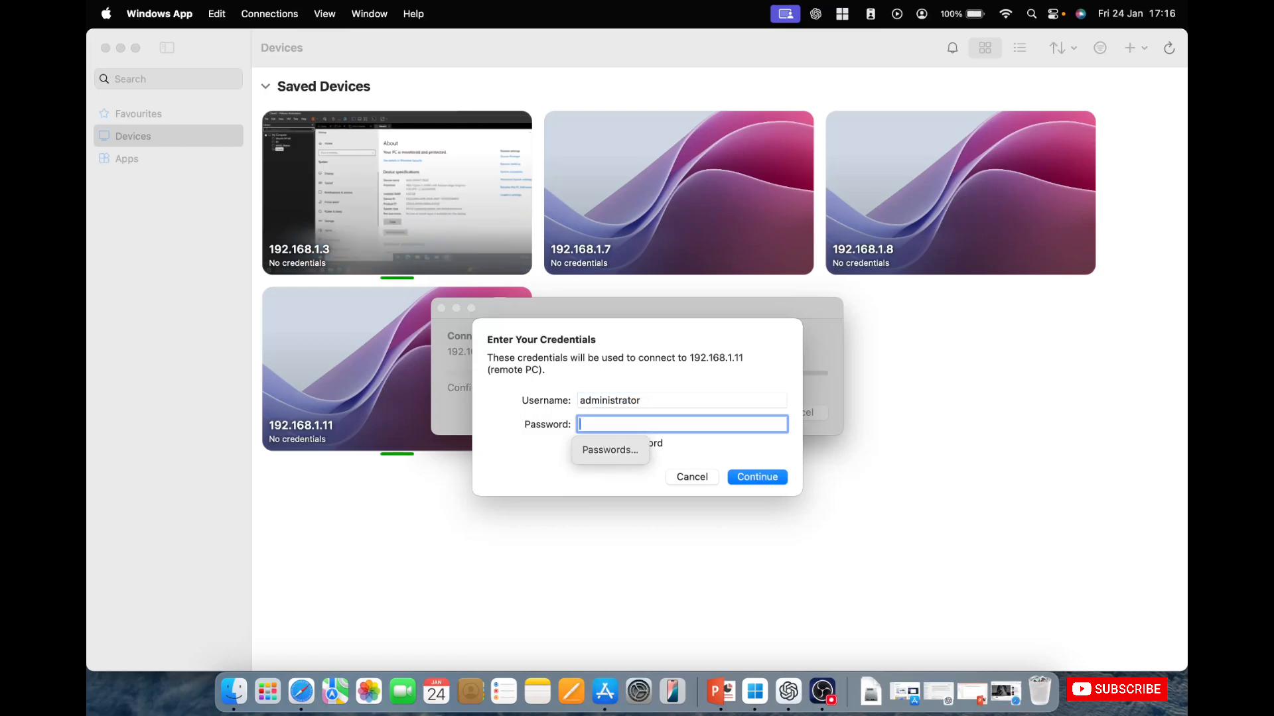
pyautogui.write('***********')
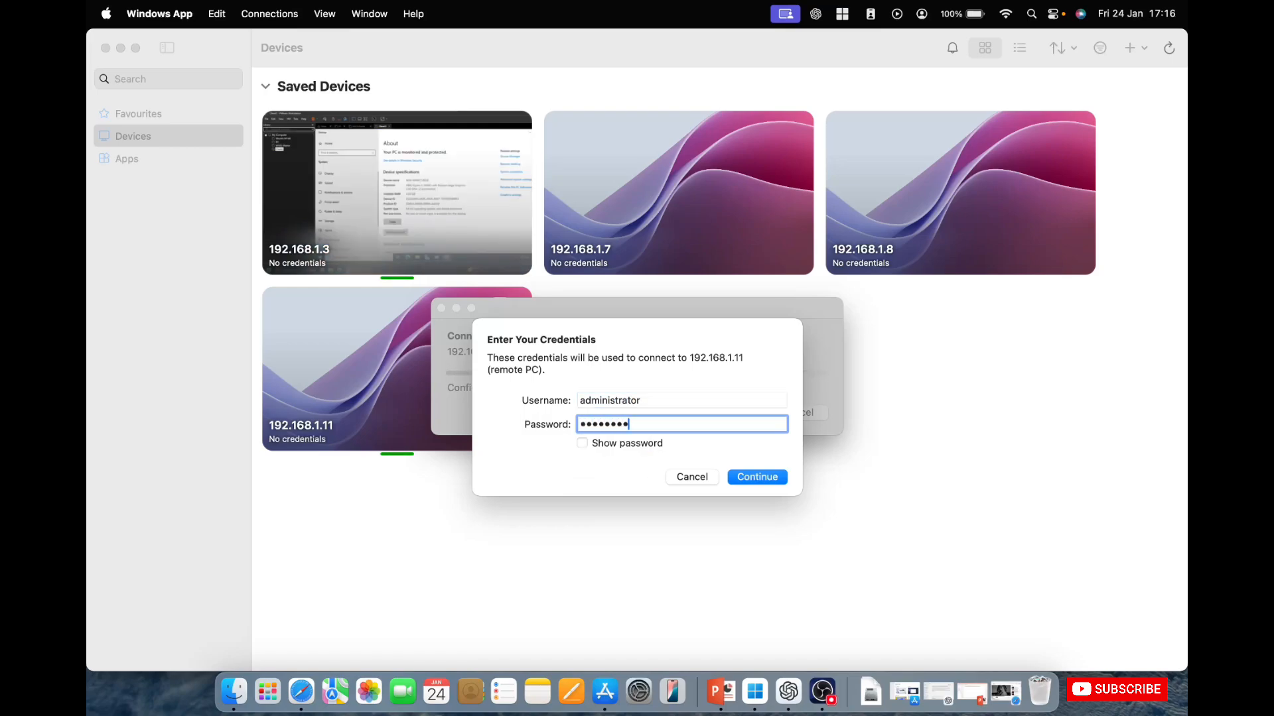
pyautogui.press('Return')
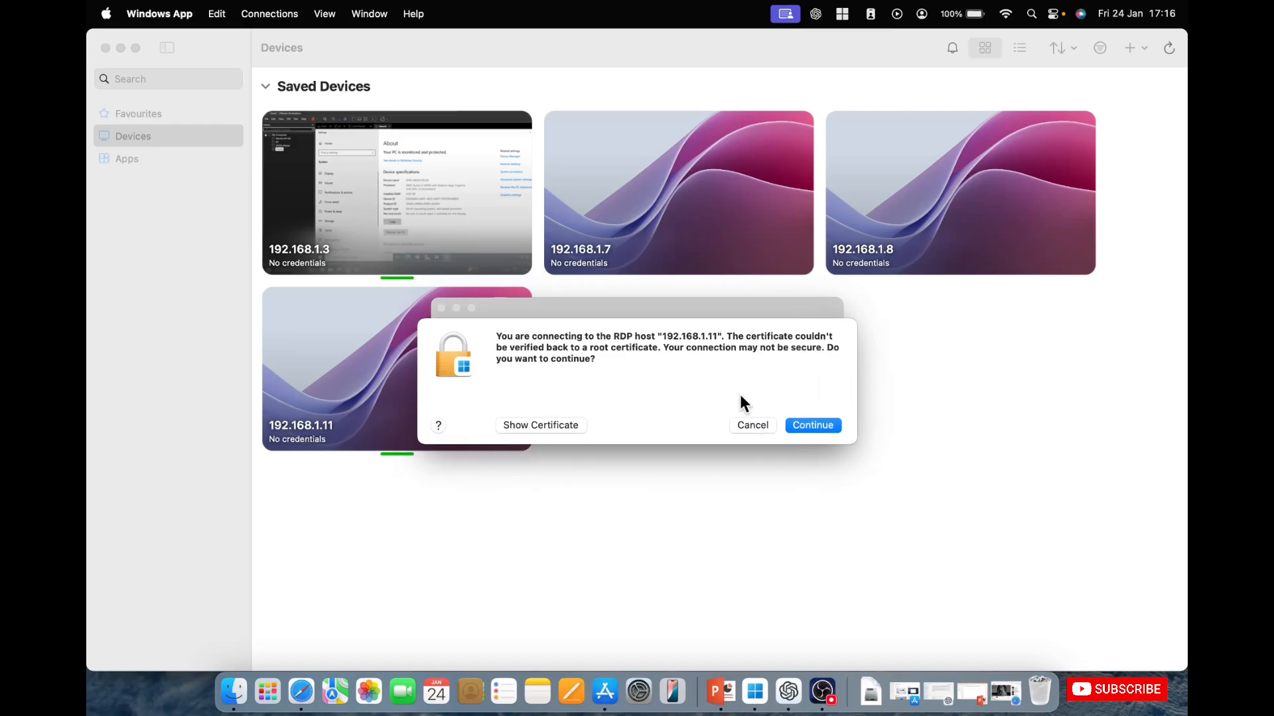
pyautogui.click(810, 430)
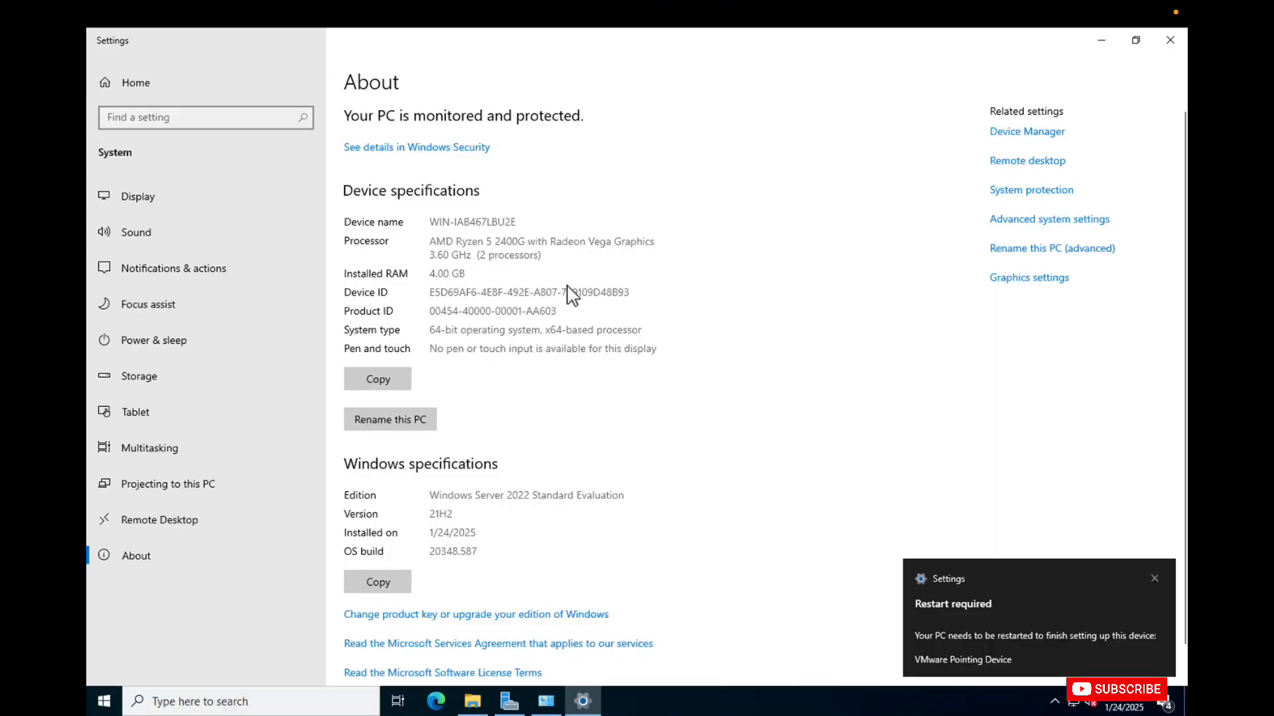
# Step: In the 192.168.1.11 session, reopen This PC's properties and bring up the advanced computer rename settings
pyautogui.click(1170, 39)
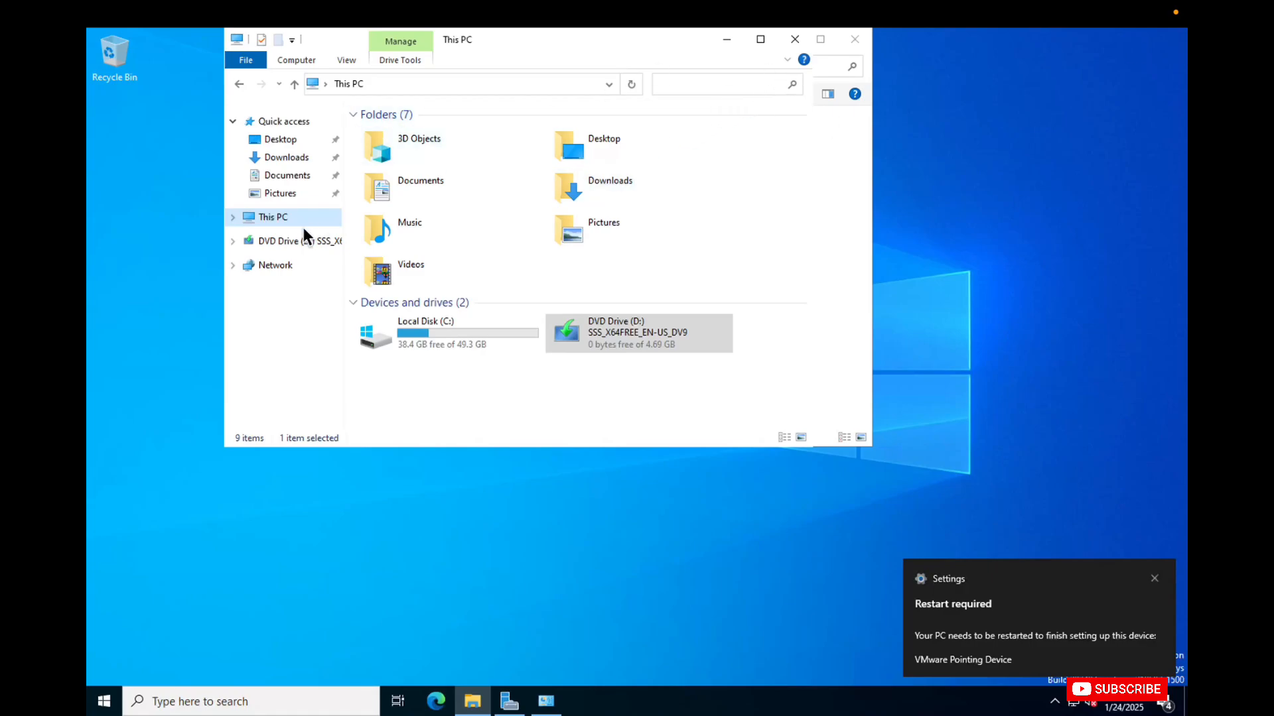
pyautogui.rightClick(277, 223)
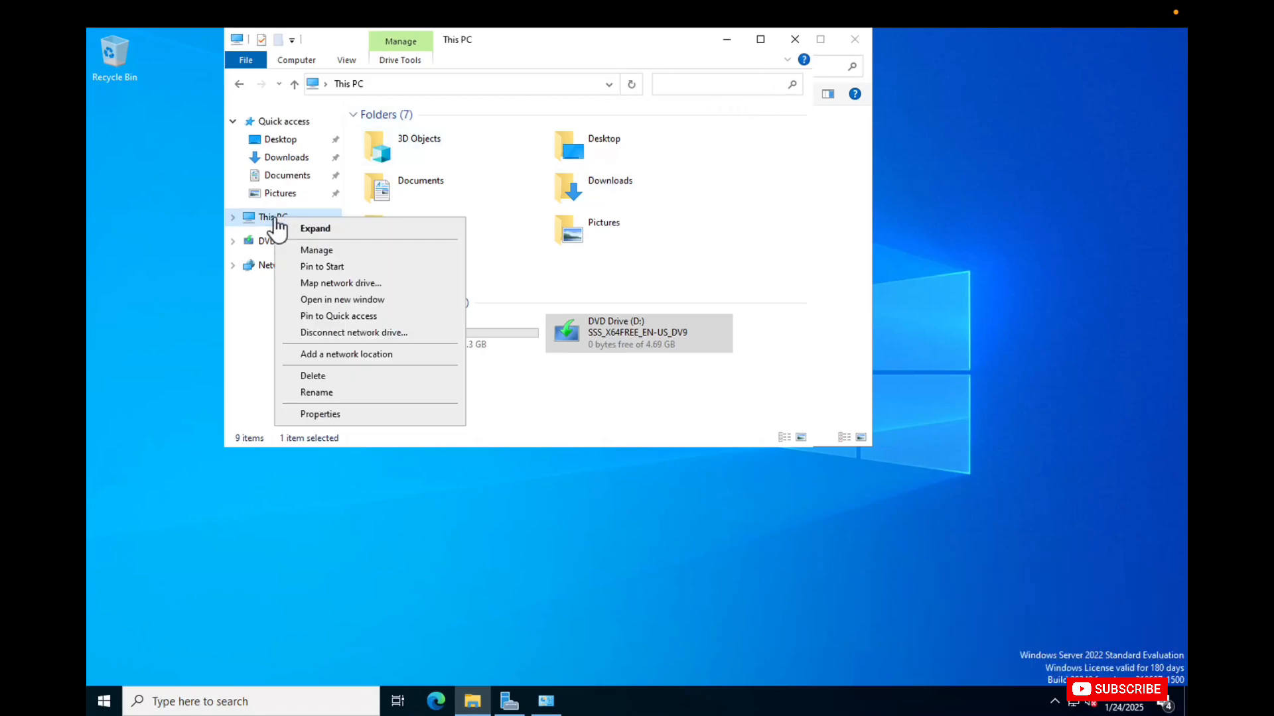
pyautogui.click(356, 413)
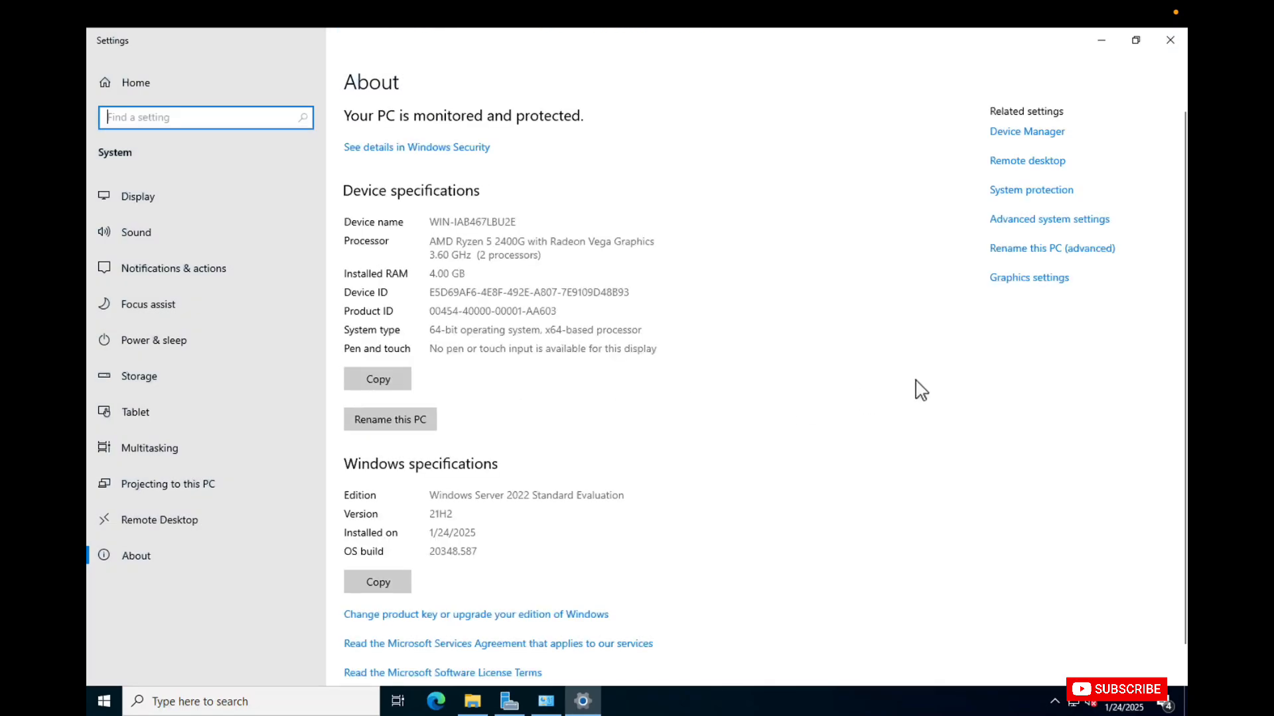
pyautogui.click(1022, 251)
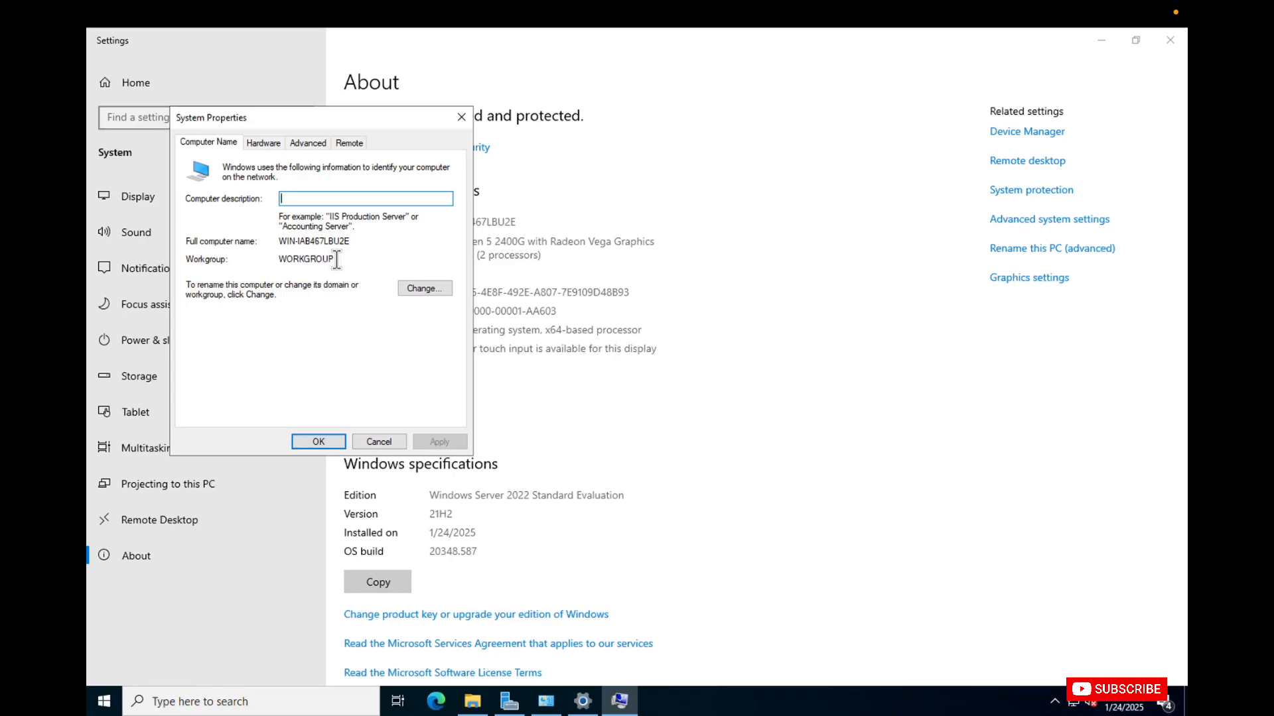
# Step: Change the computer name to client02, keep it in WORKGROUP, and acknowledge the restart notice
pyautogui.click(437, 290)
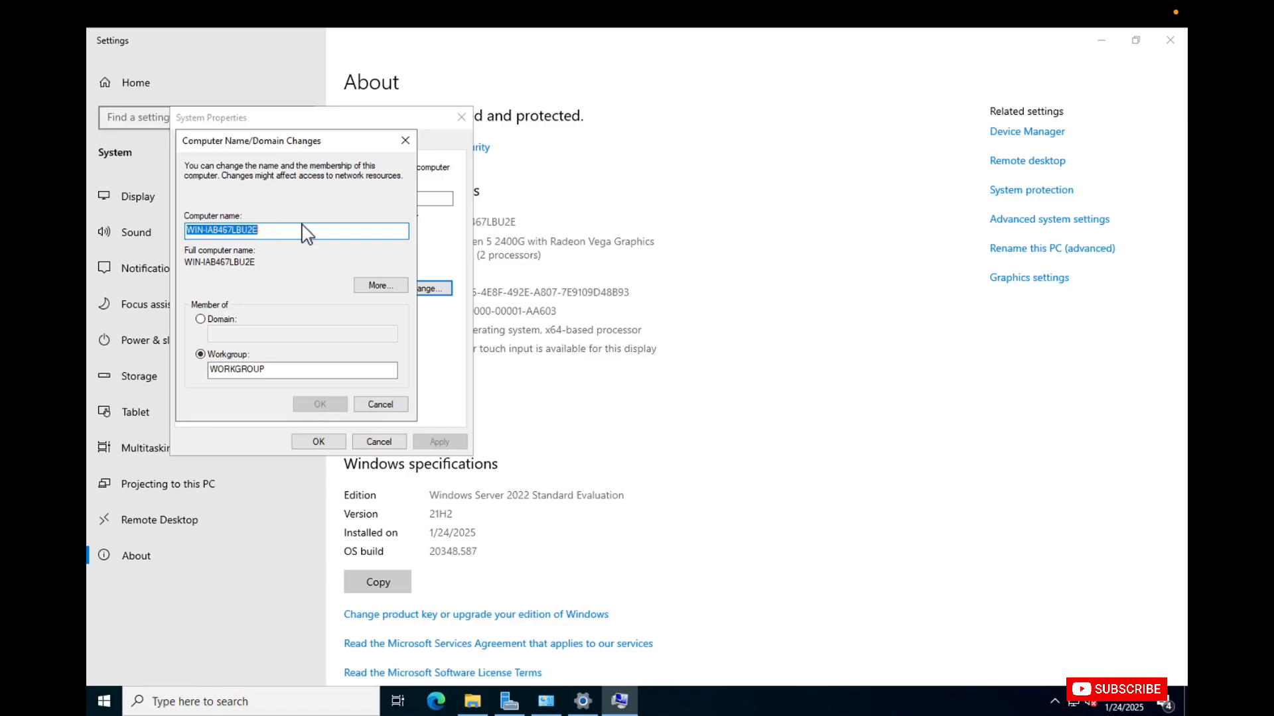
pyautogui.write('cline02')
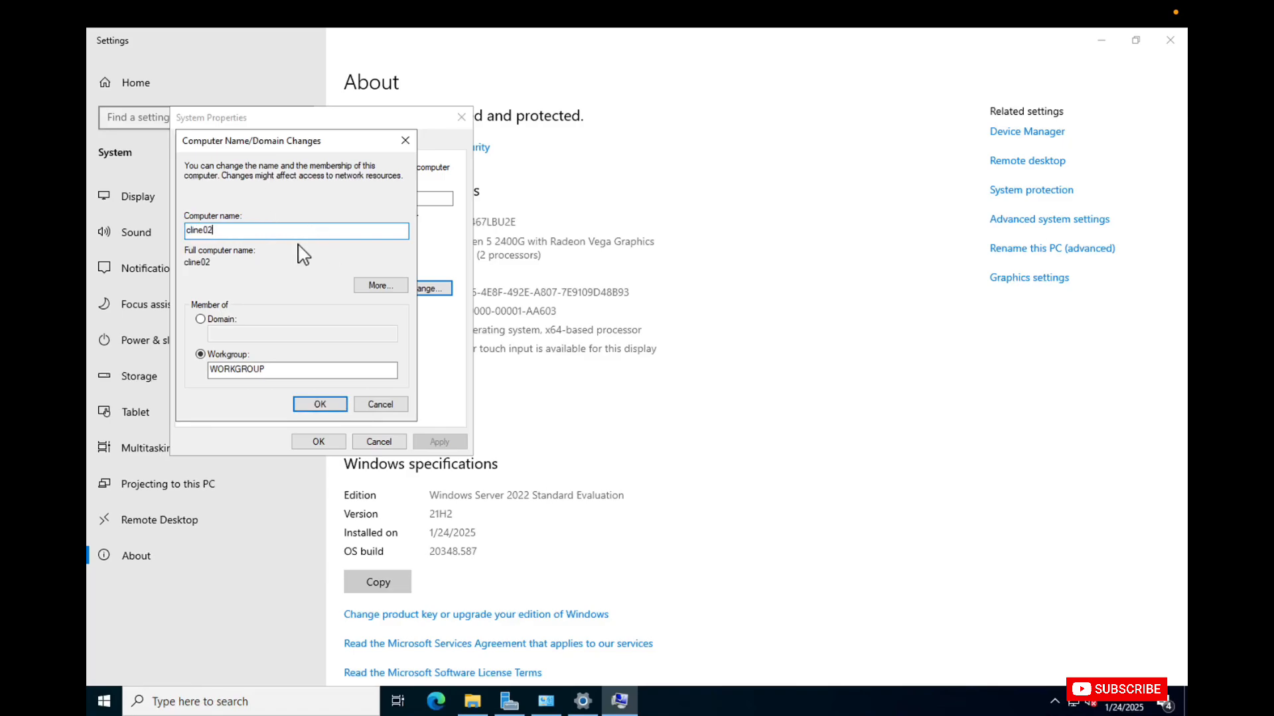
pyautogui.press('BackSpace')
pyautogui.press('BackSpace')
pyautogui.press('BackSpace')
pyautogui.press('BackSpace')
pyautogui.press('BackSpace')
pyautogui.write('lient02')
pyautogui.click(311, 406)
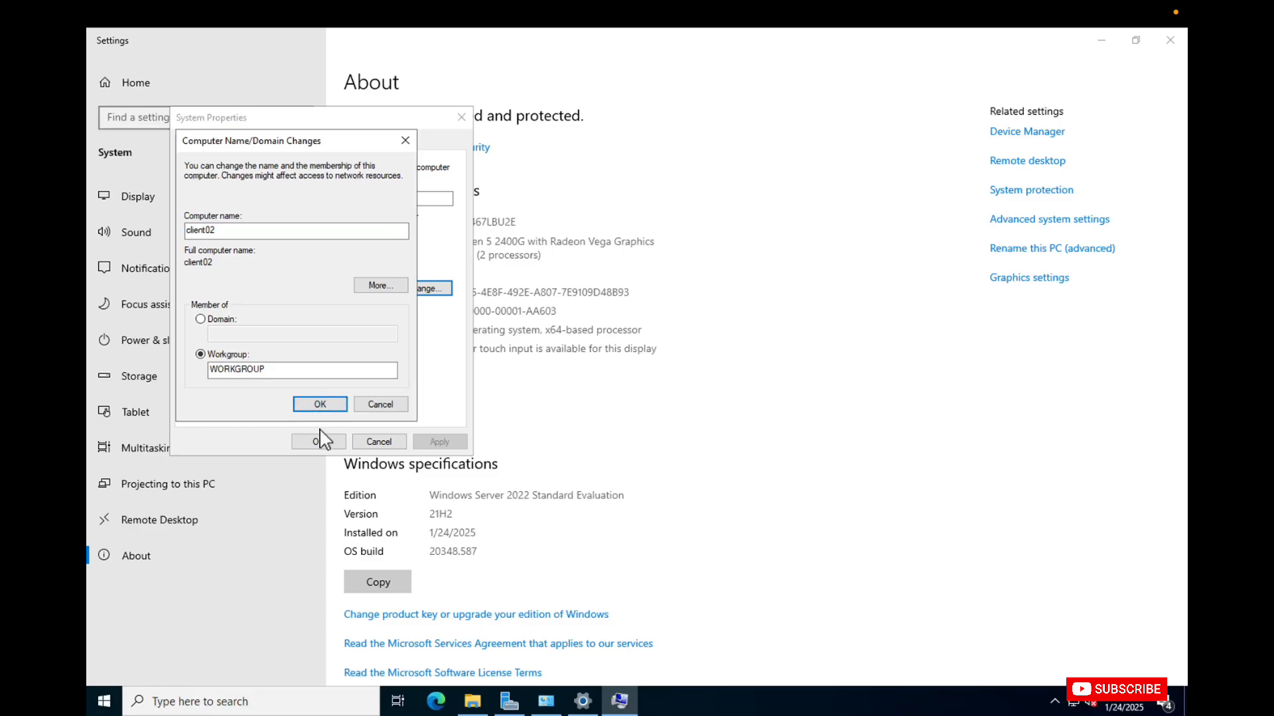
pyautogui.click(729, 384)
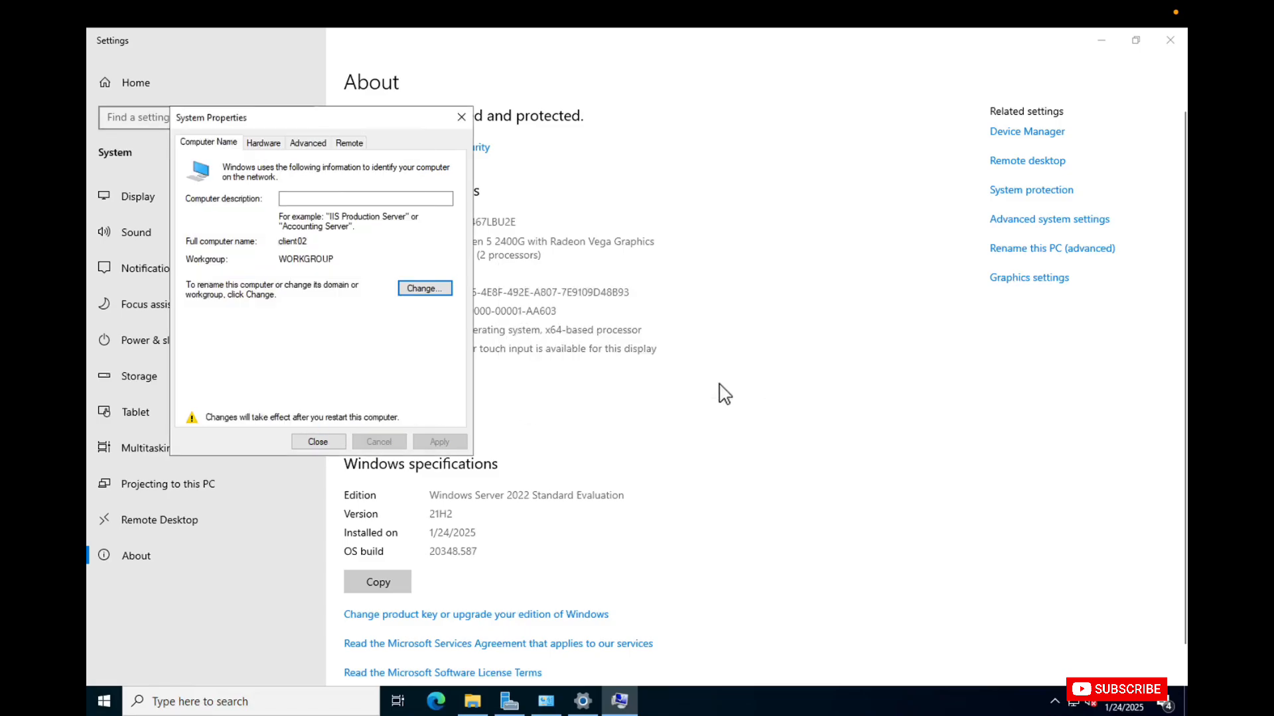
# Step: Close System Properties, restart the server immediately to apply the rename, and dismiss the session disconnection message
pyautogui.click(318, 441)
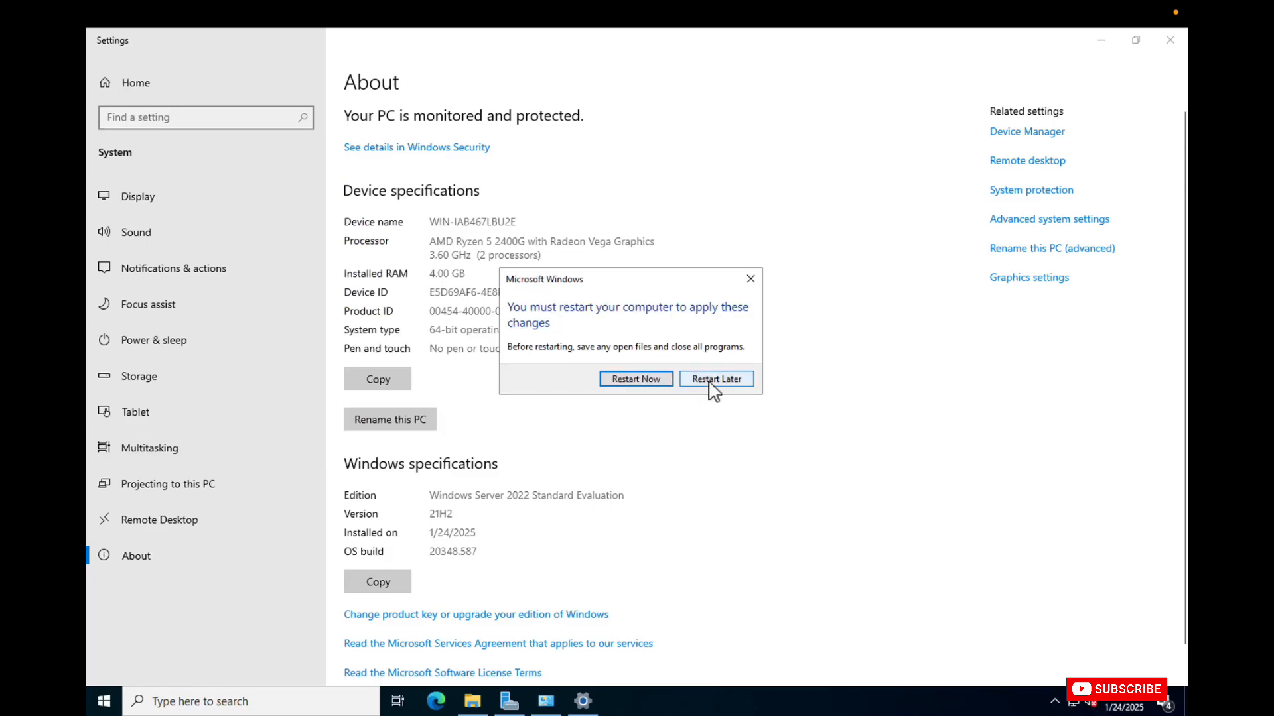
pyautogui.click(652, 387)
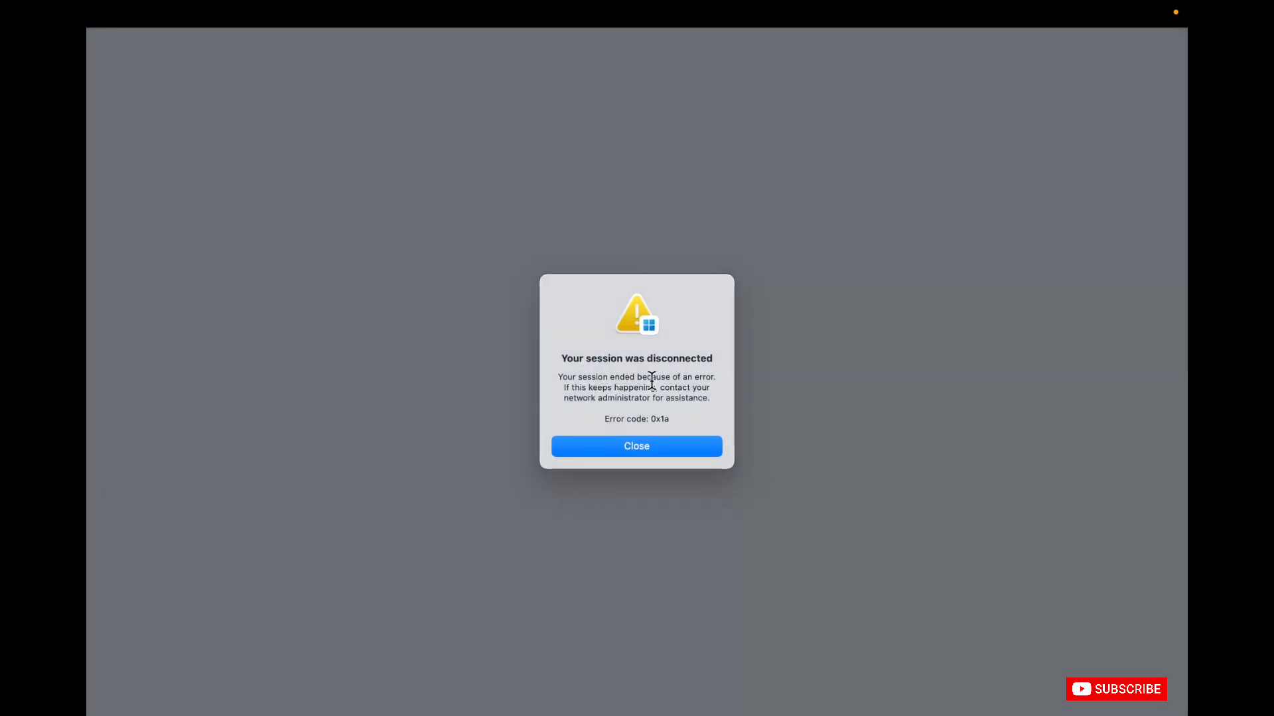
pyautogui.click(652, 446)
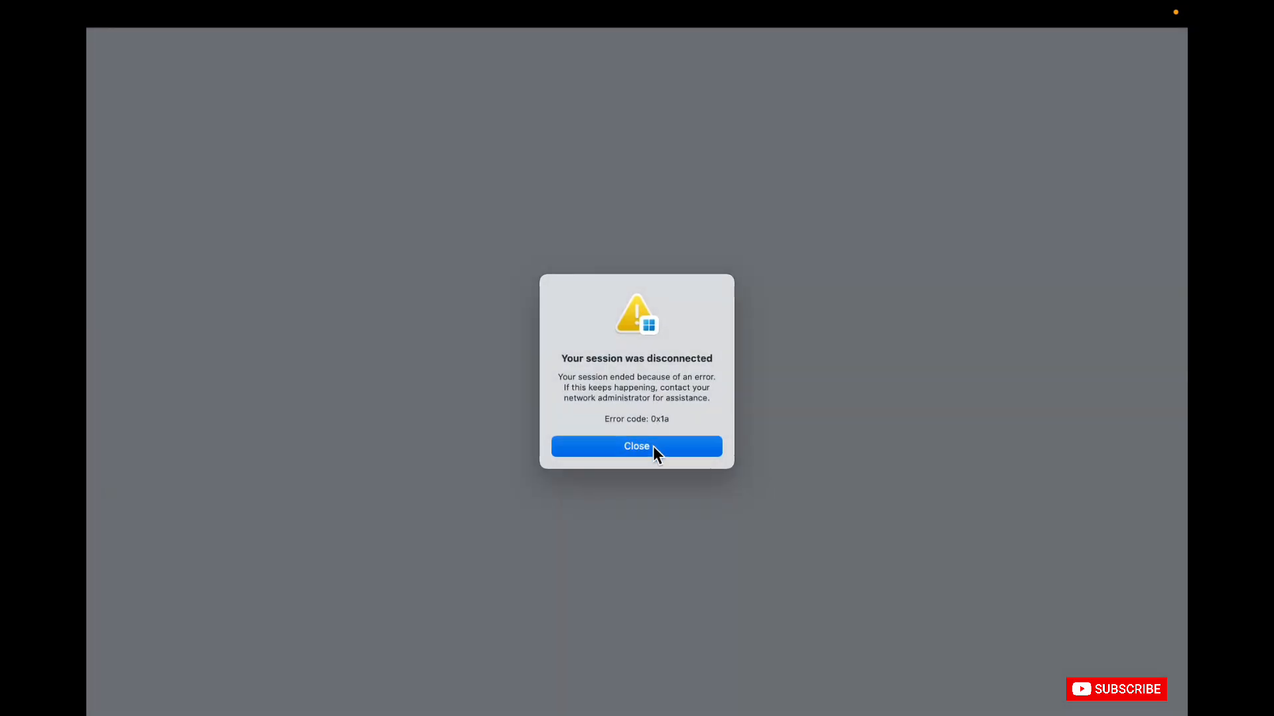